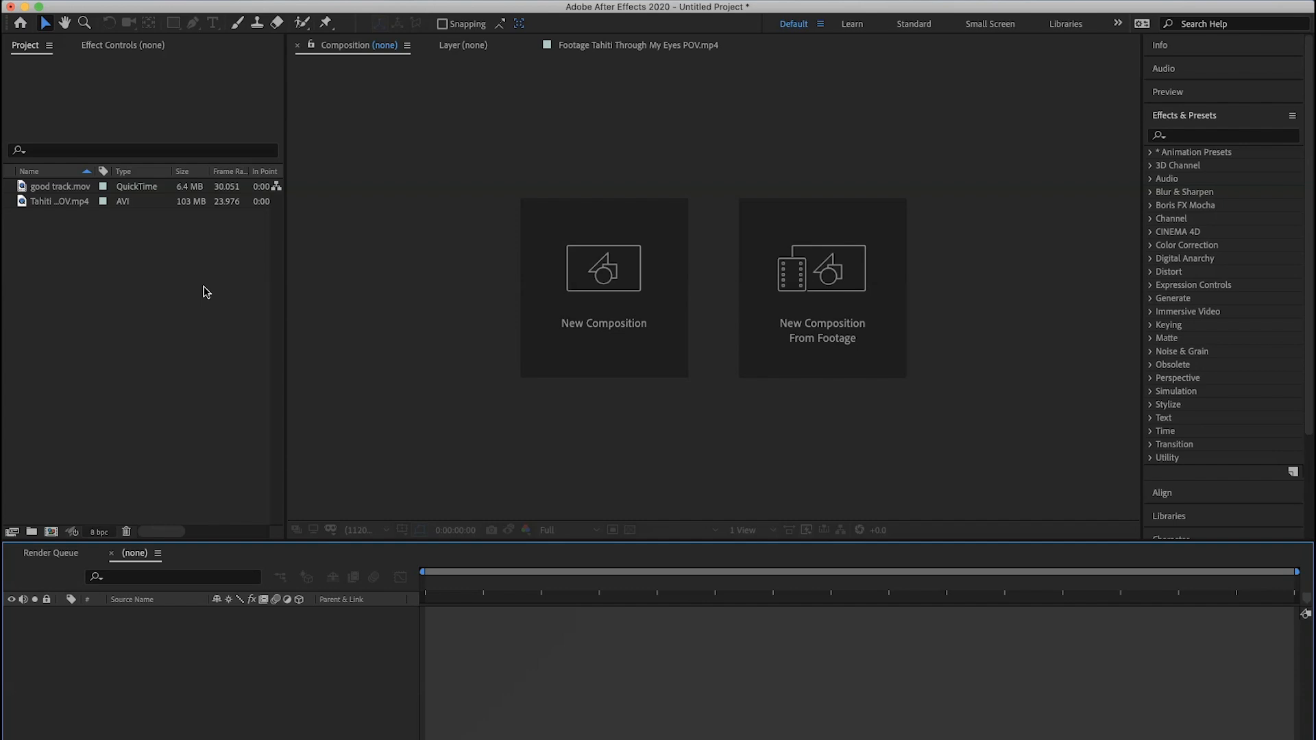
# Select the imported good track.mov clip in the Project panel
pyautogui.click(59, 189)
# Create a new composition from the good track.mov postcard clip
pyautogui.click(51, 203)
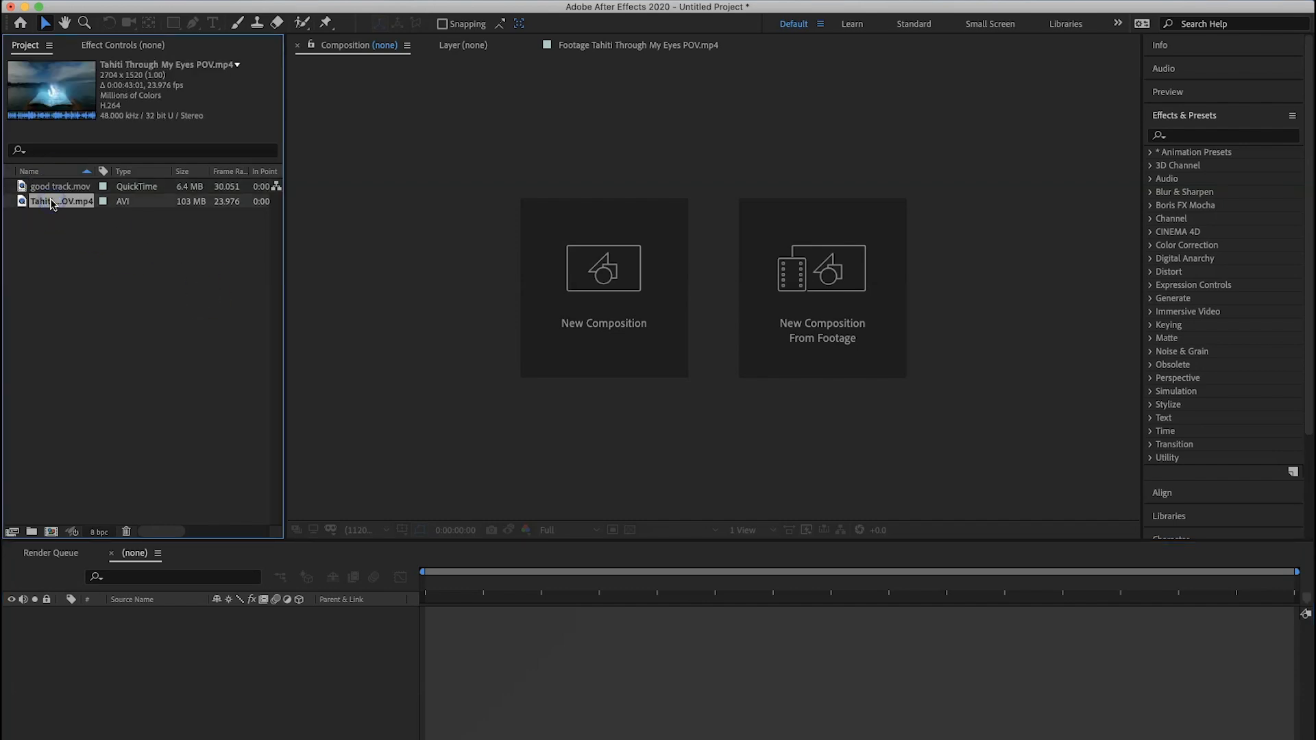
pyautogui.click(55, 190)
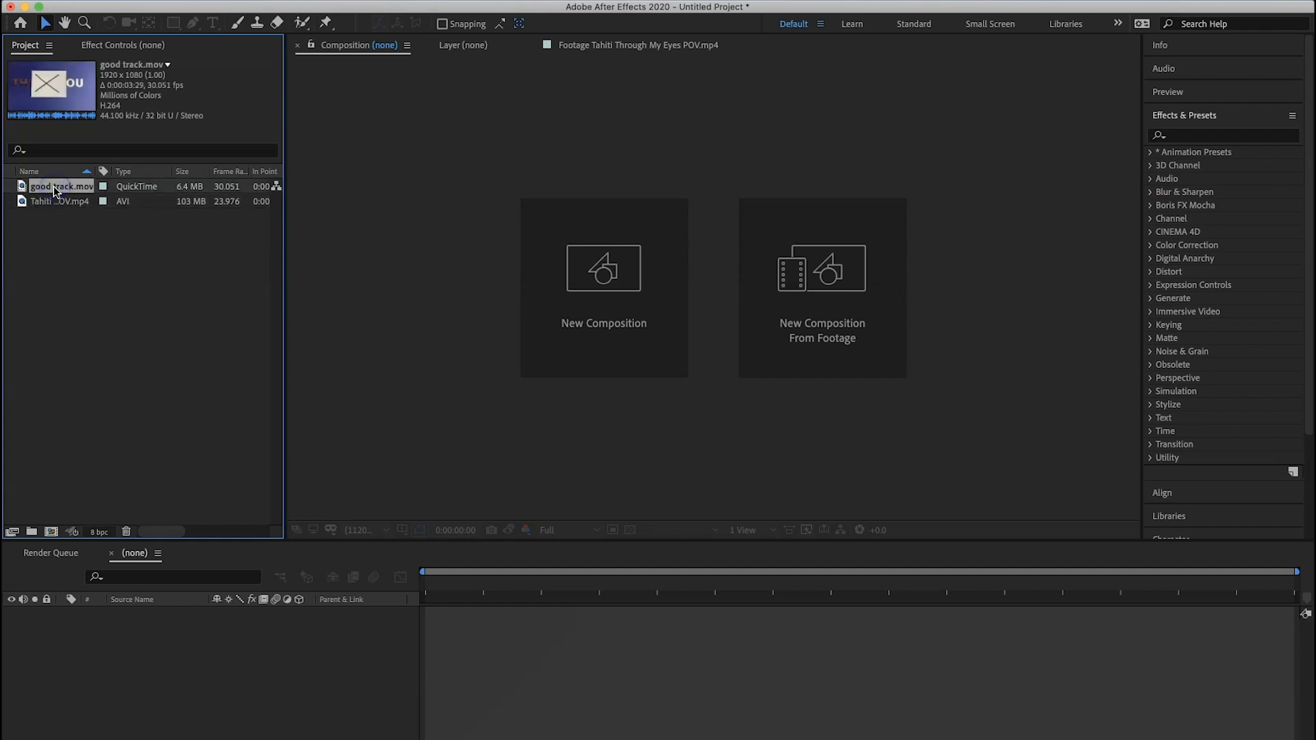
pyautogui.rightClick(55, 189)
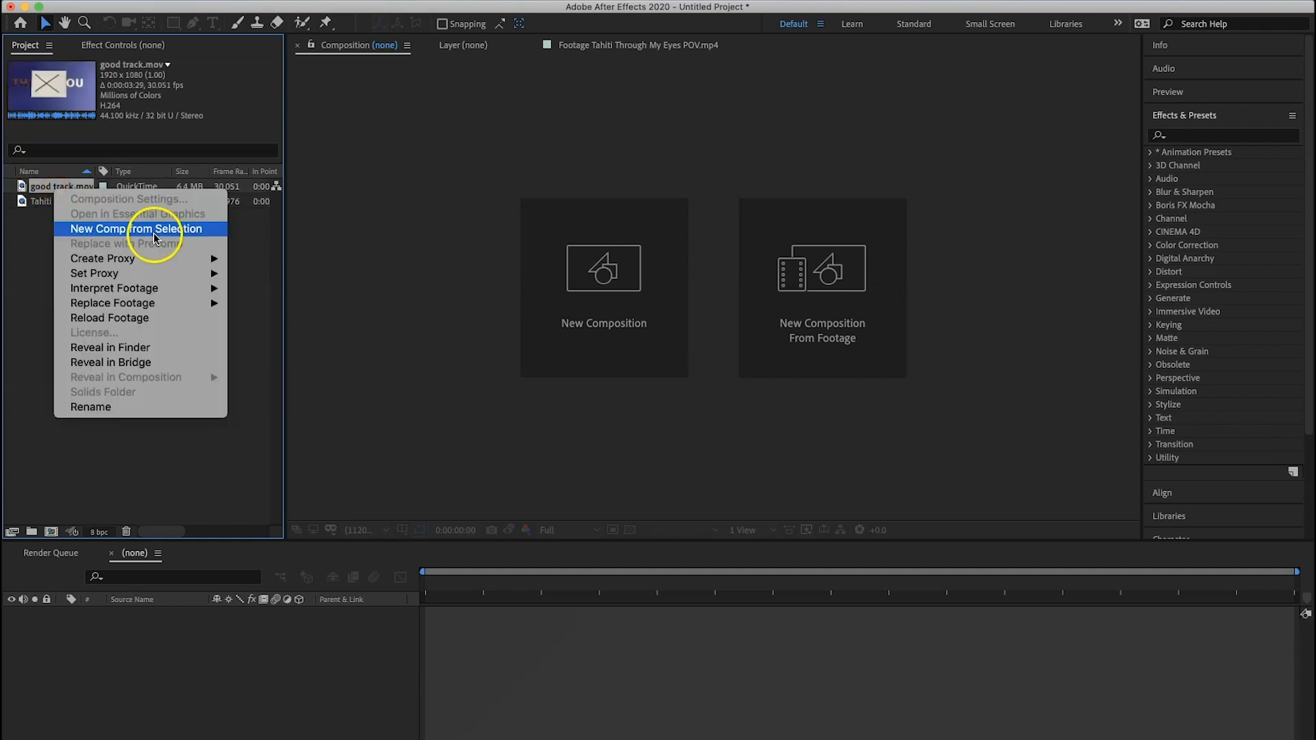
pyautogui.click(145, 231)
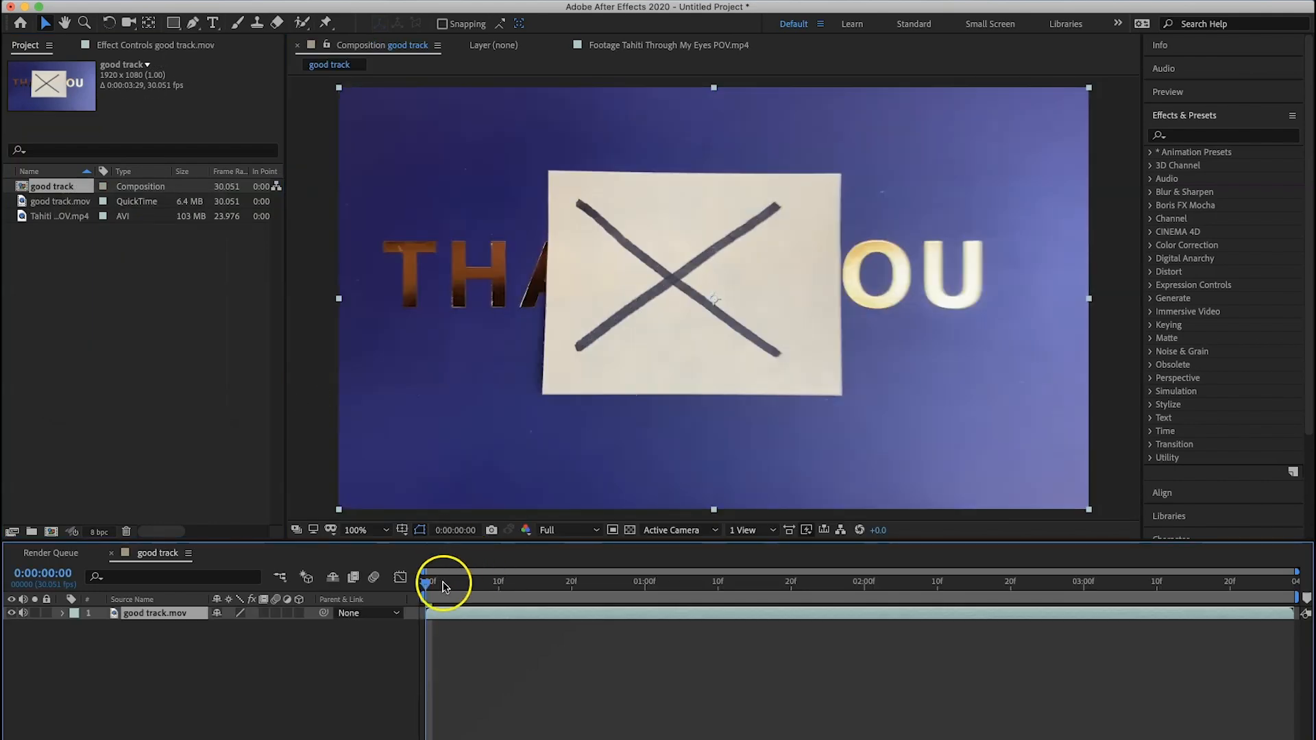
# End the work area just after three seconds and trim the composition to it
pyautogui.moveTo(434, 586)
pyautogui.mouseDown()
pyautogui.moveTo(568, 580)
pyautogui.moveTo(523, 580)
pyautogui.mouseUp()
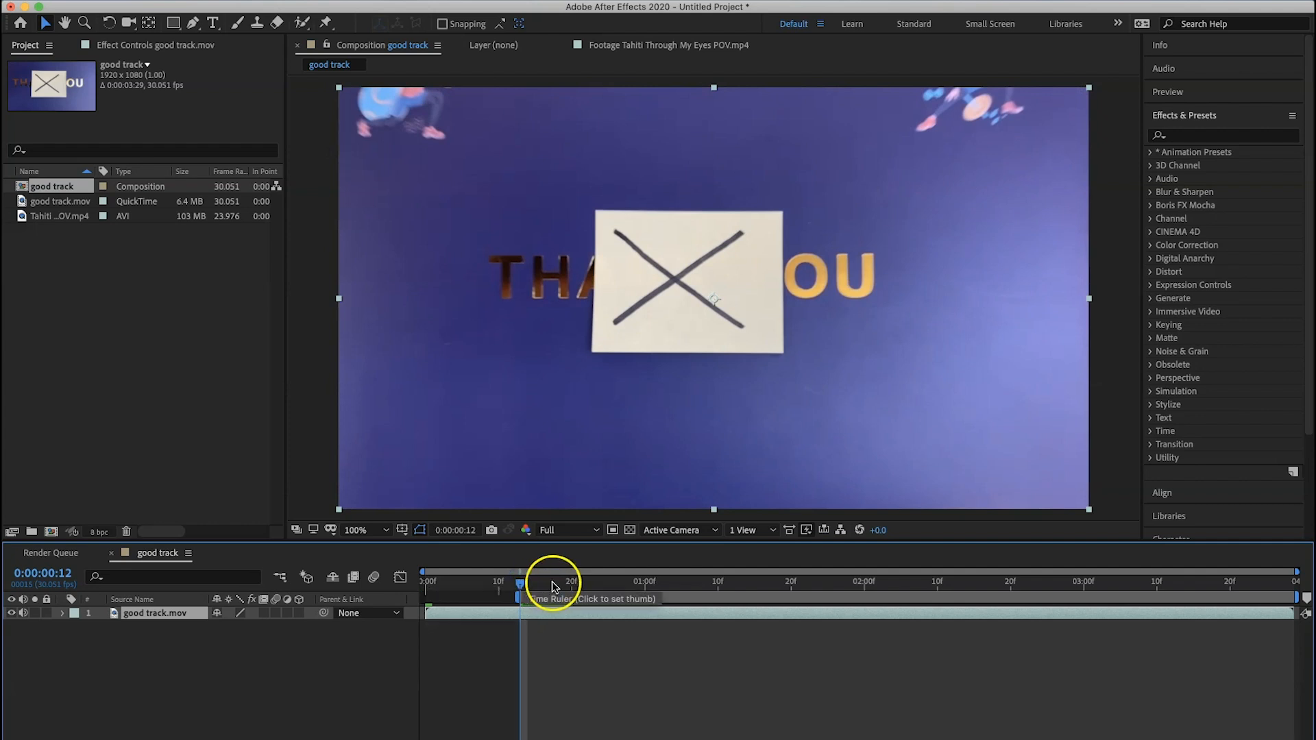
pyautogui.moveTo(553, 581); pyautogui.dragTo(1151, 573)
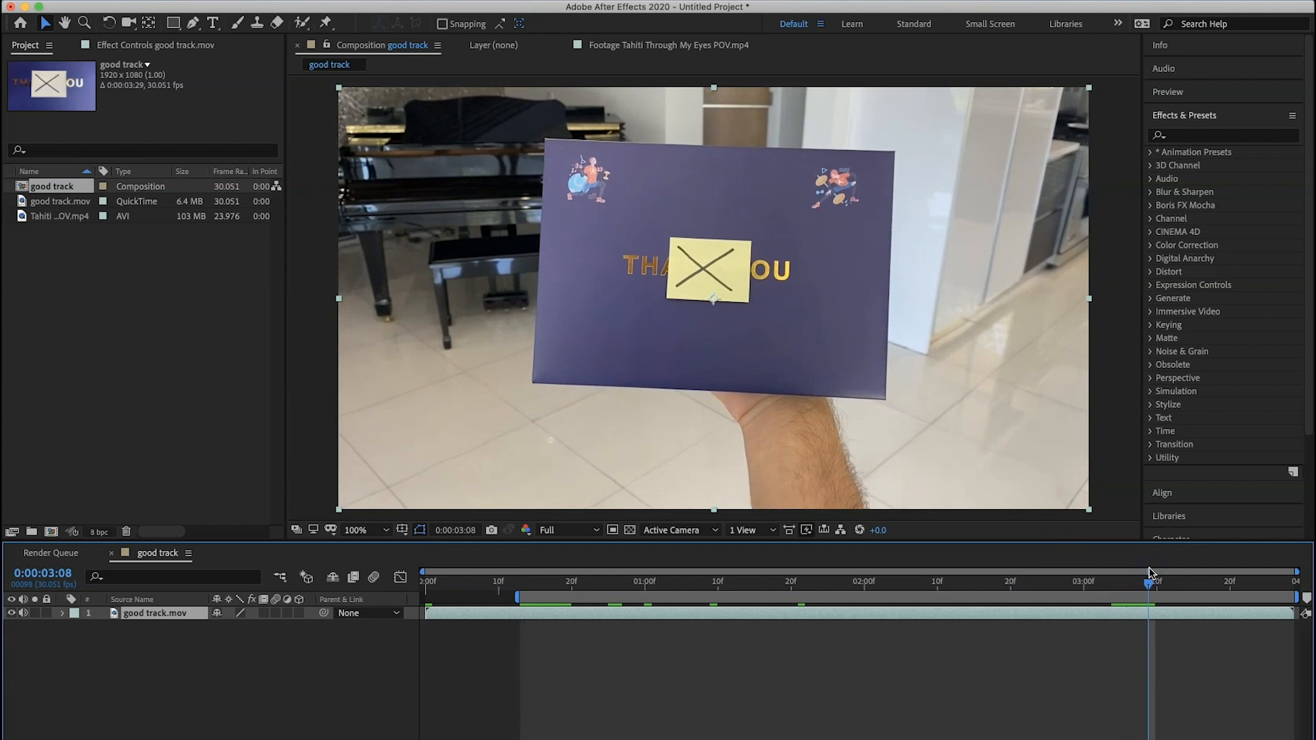
pyautogui.press('n')
pyautogui.moveTo(1120, 581); pyautogui.dragTo(1111, 586)
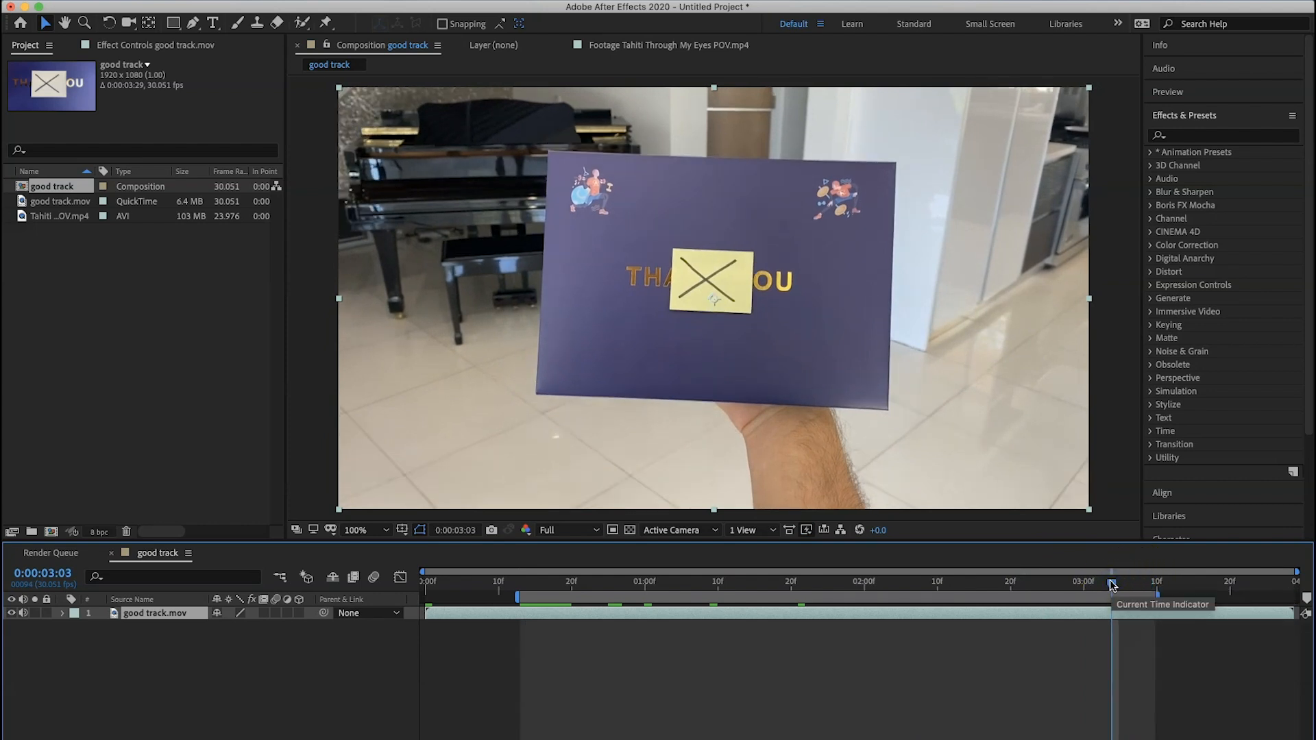
pyautogui.hotkey('ctrl', 'shift', 'x')
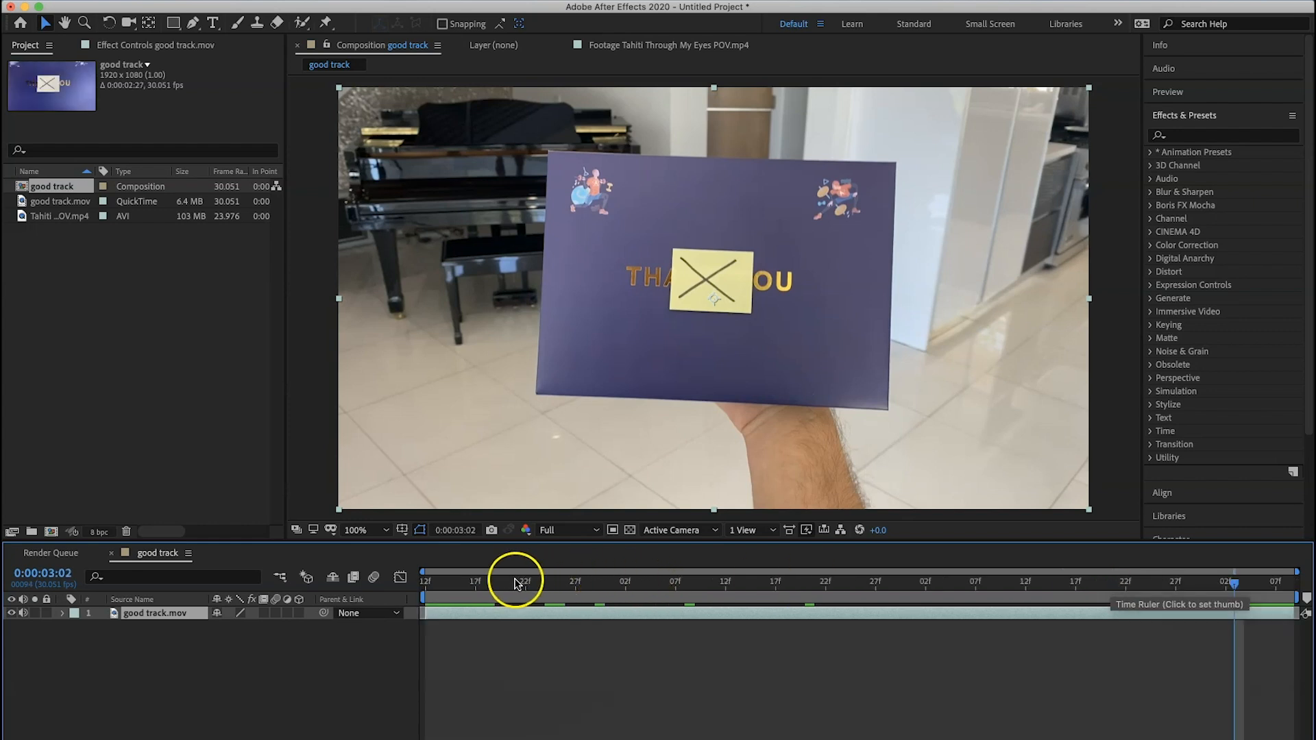
pyautogui.click(426, 582)
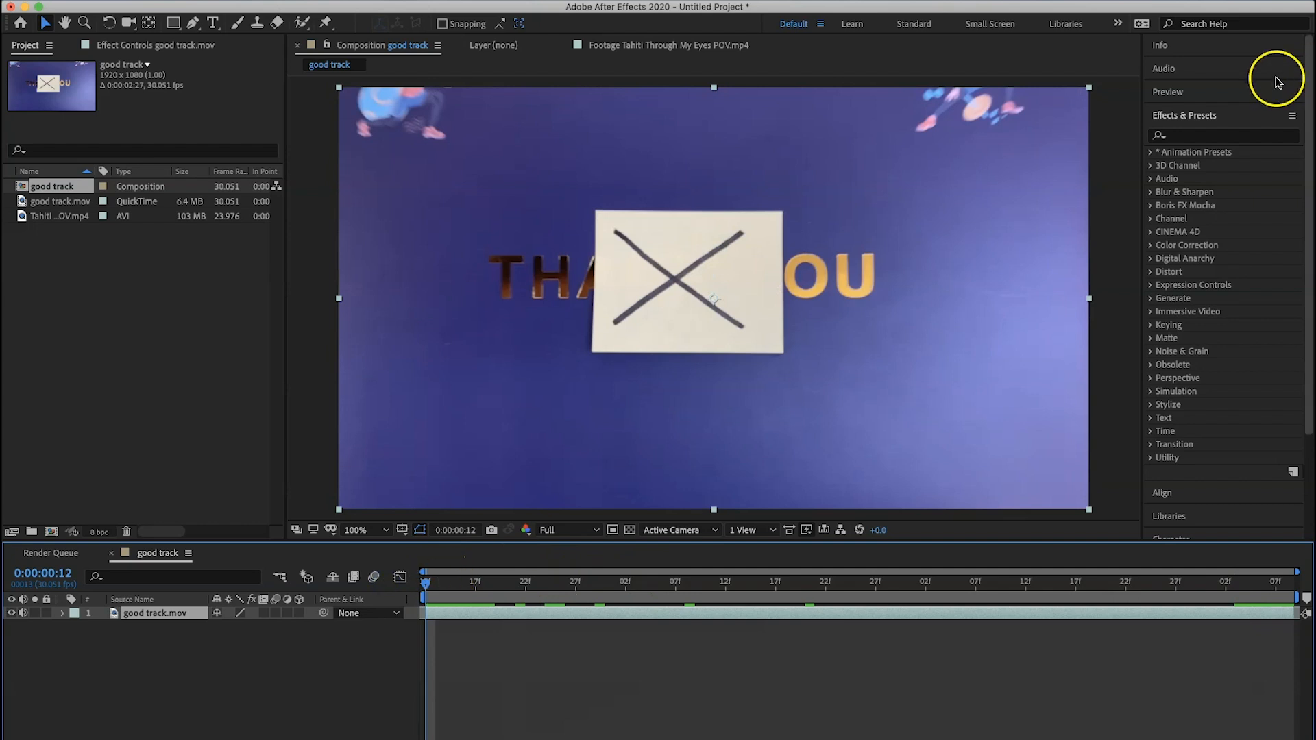
# Apply the Mocha AE effect to the postcard clip and launch the Mocha interface
pyautogui.click(1197, 136)
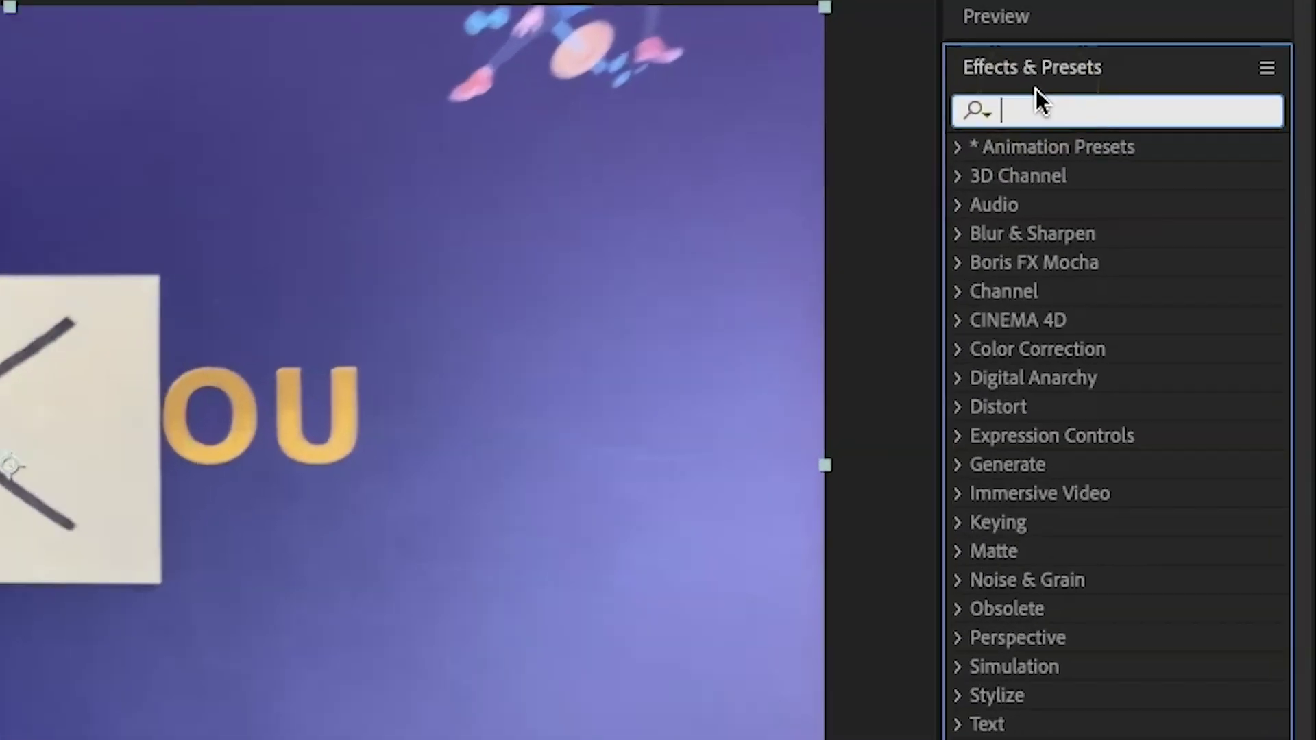
pyautogui.write('mocha')
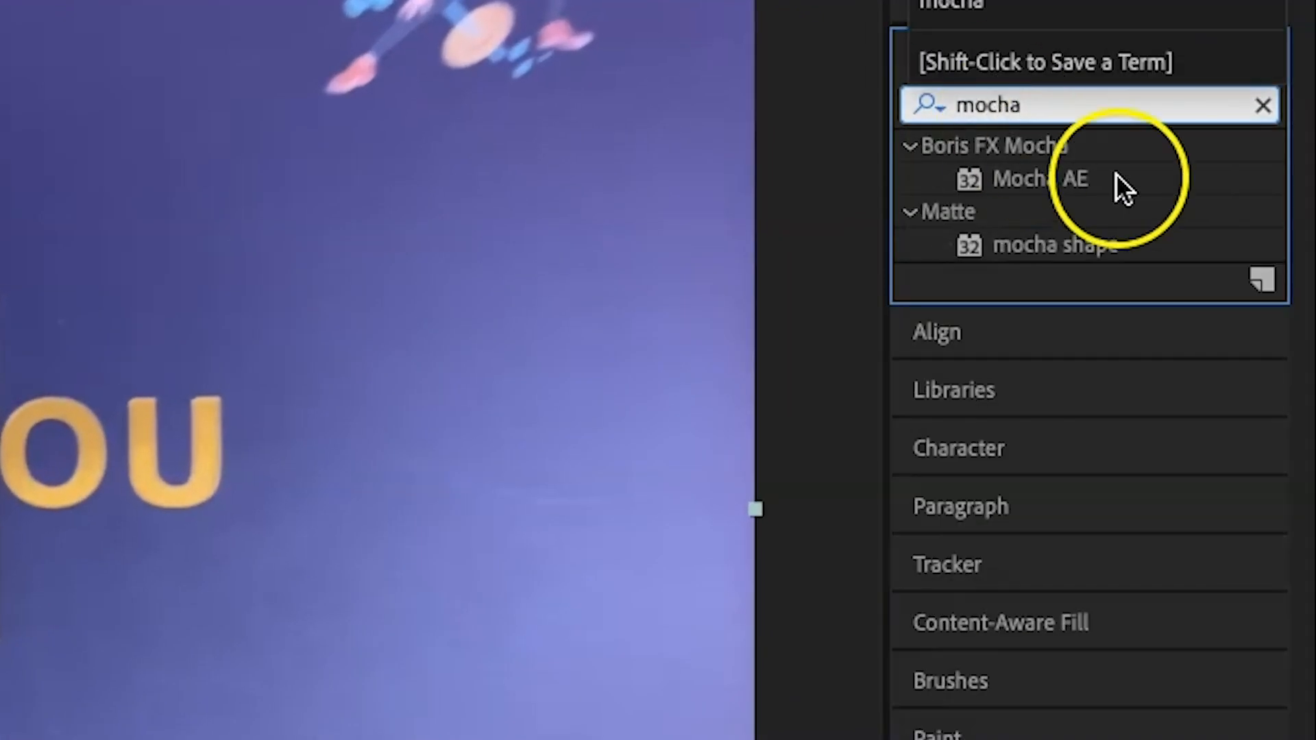
pyautogui.doubleClick(1035, 179)
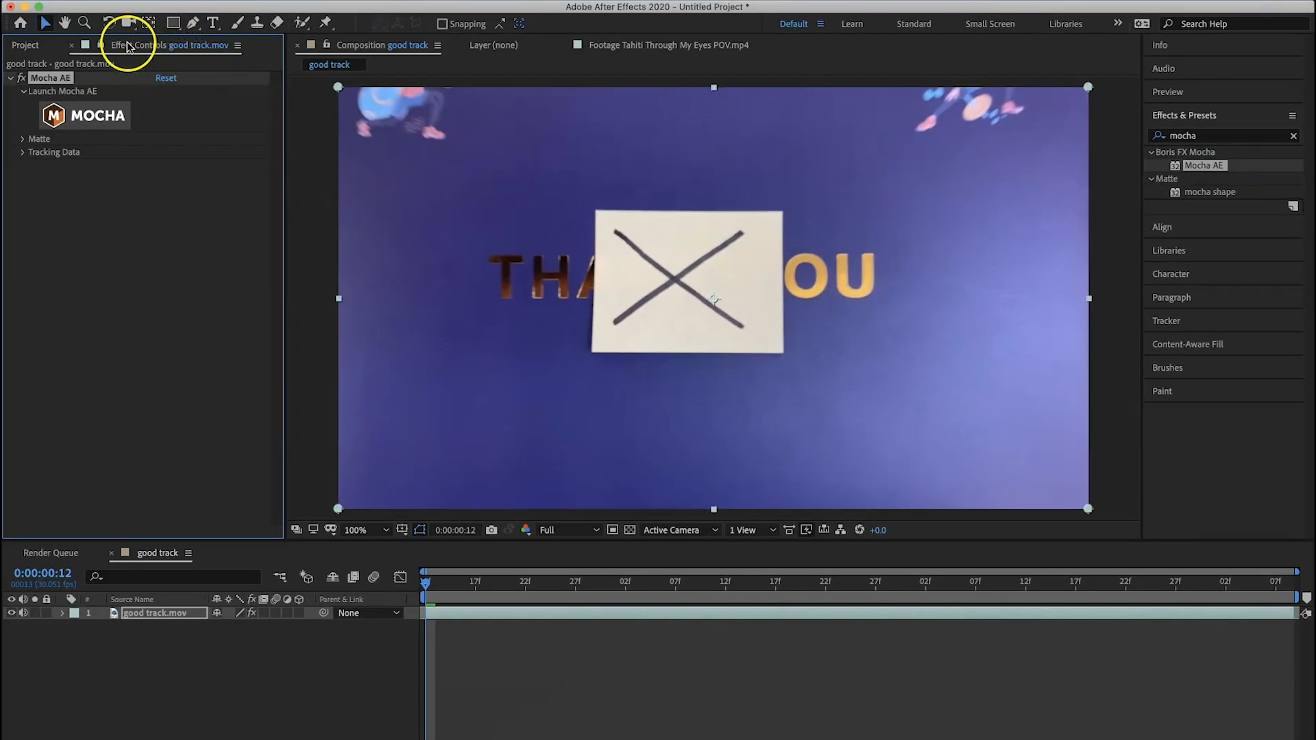
pyautogui.click(70, 118)
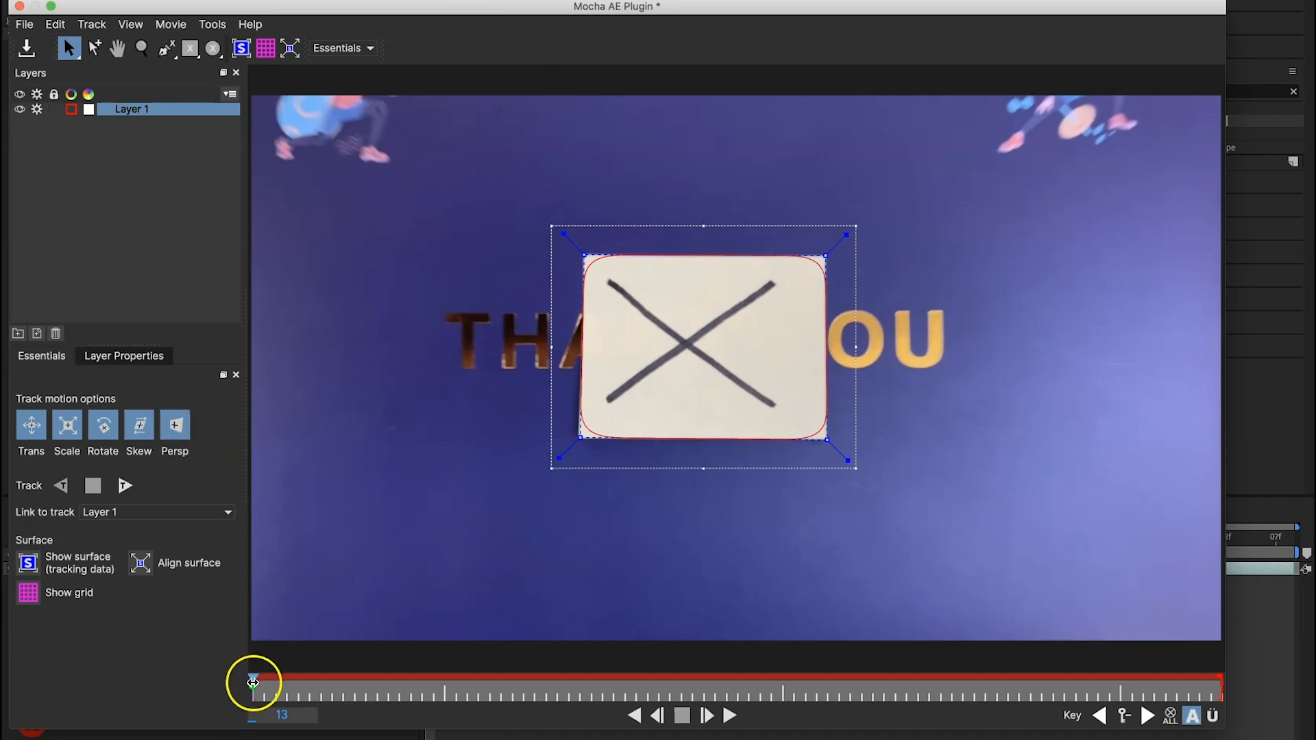
# Track the X card forward through the clip, save the track and close Mocha
pyautogui.click(125, 486)
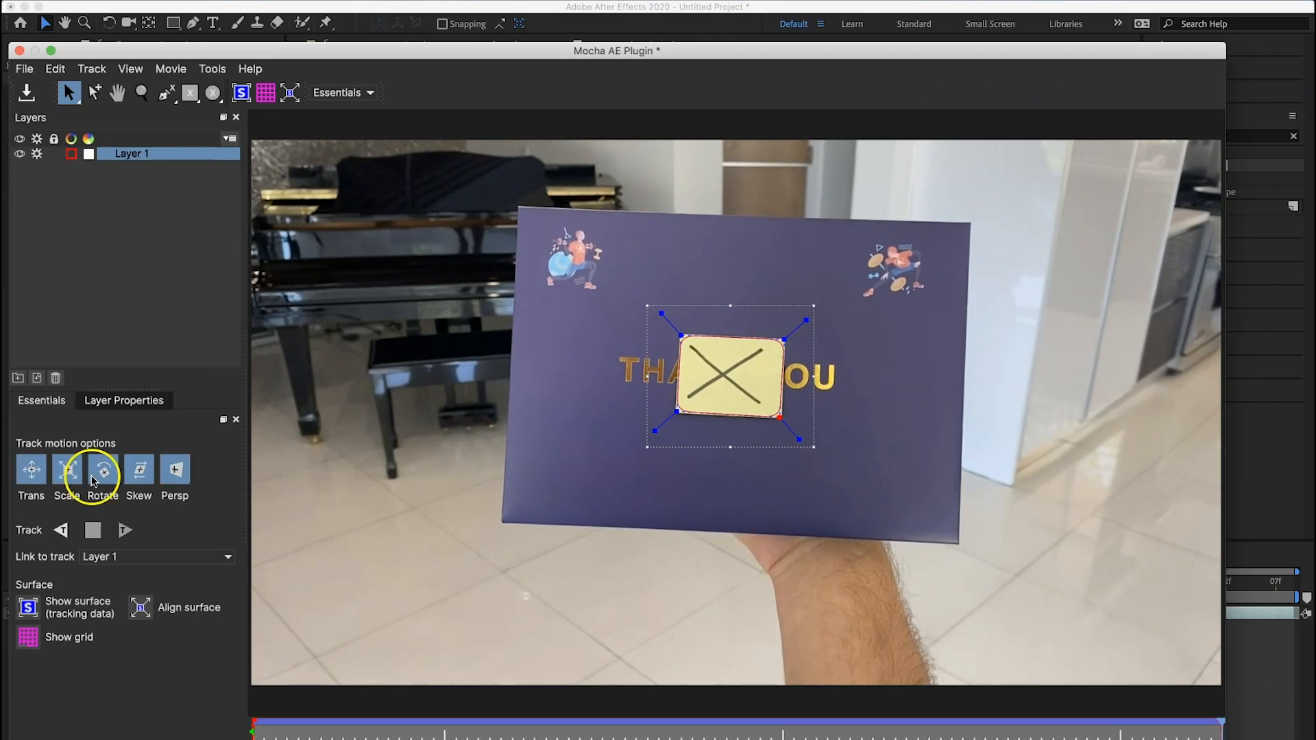
pyautogui.click(28, 97)
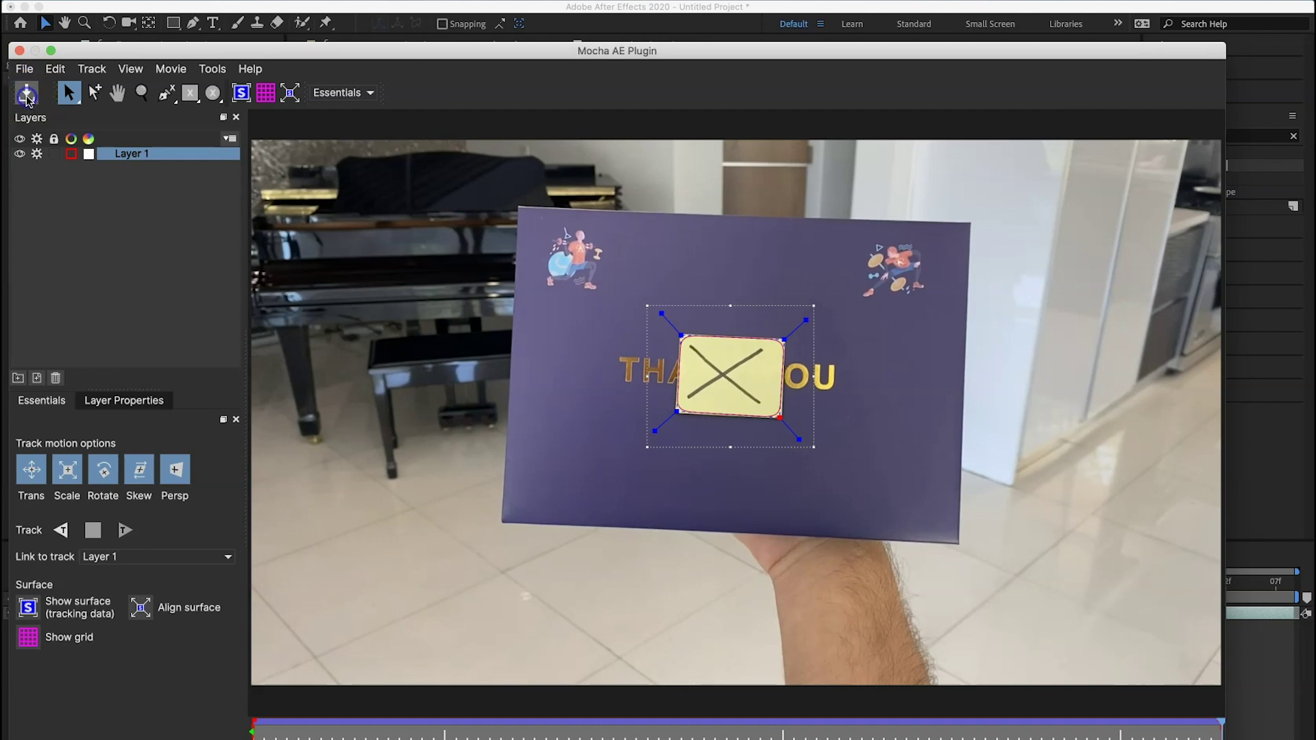
pyautogui.click(19, 51)
# Add a new Null Object layer to the composition at its start
pyautogui.moveTo(484, 588); pyautogui.dragTo(666, 583)
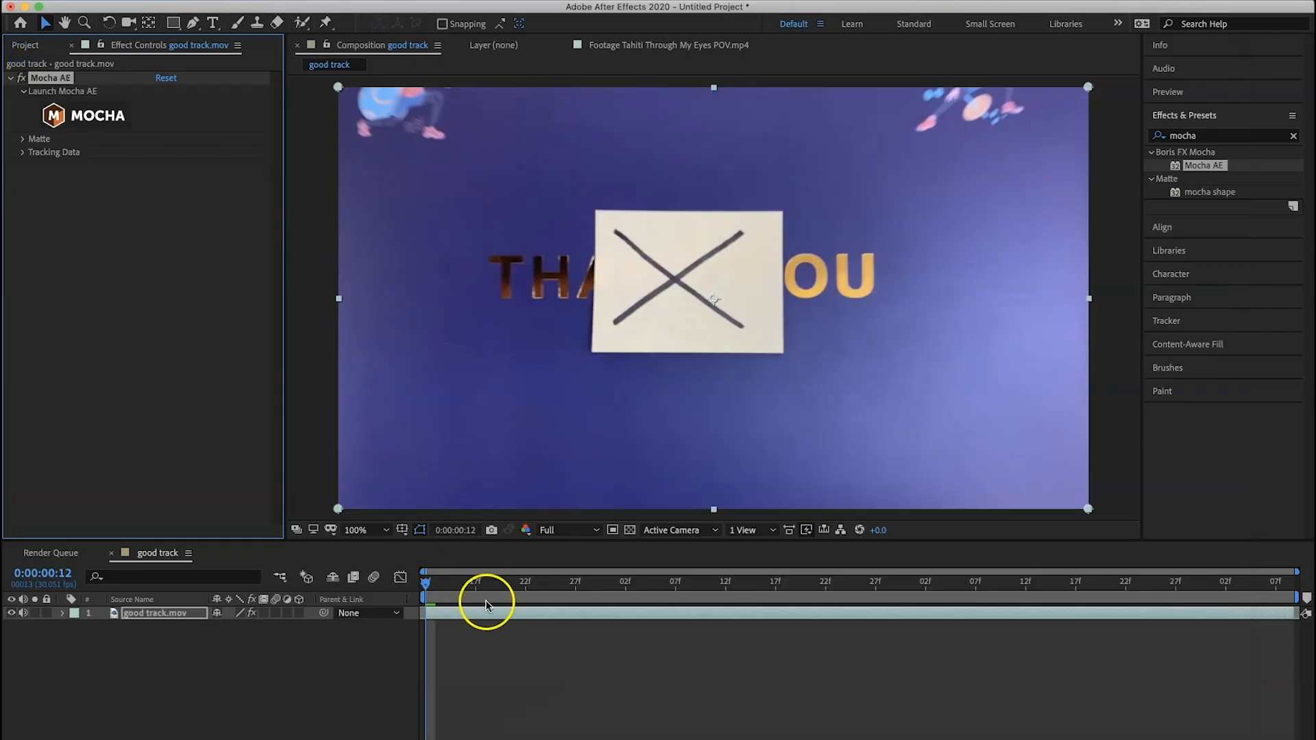
pyautogui.moveTo(444, 591); pyautogui.dragTo(421, 588)
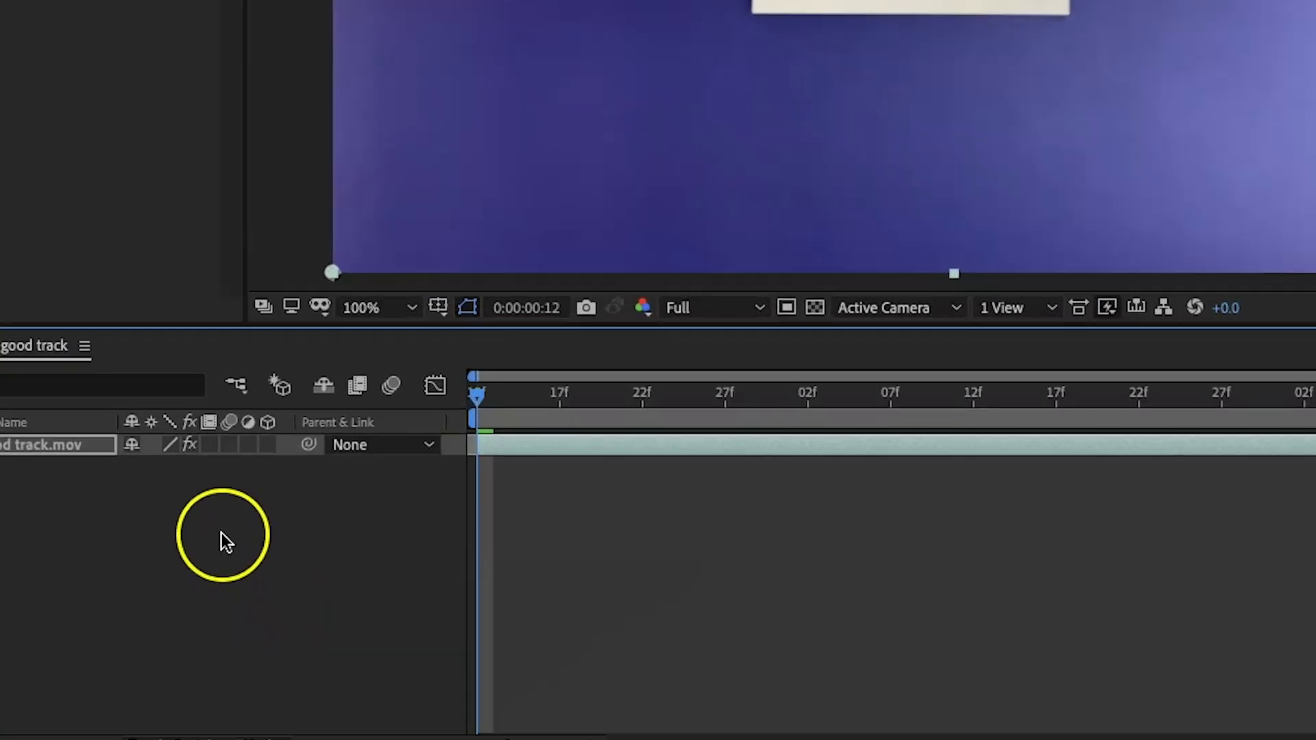
pyautogui.rightClick(270, 670)
pyautogui.moveTo(259, 427)
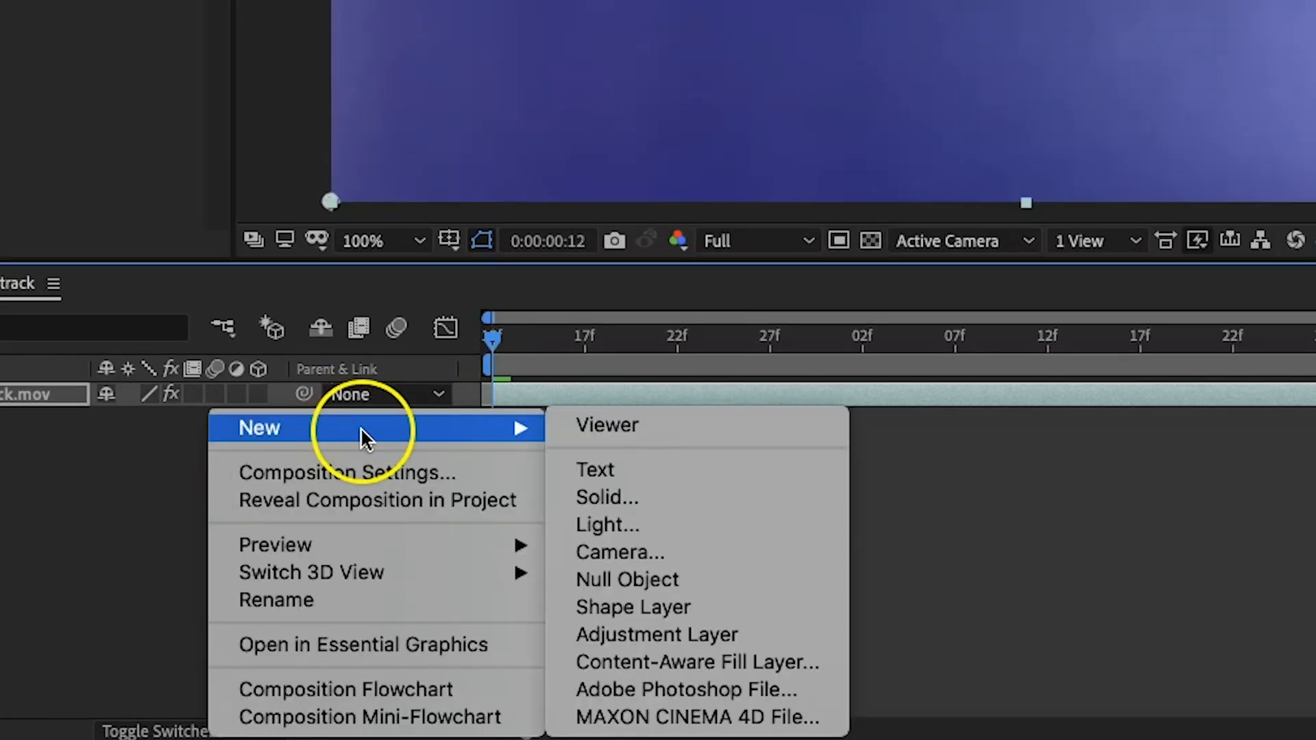
pyautogui.click(677, 582)
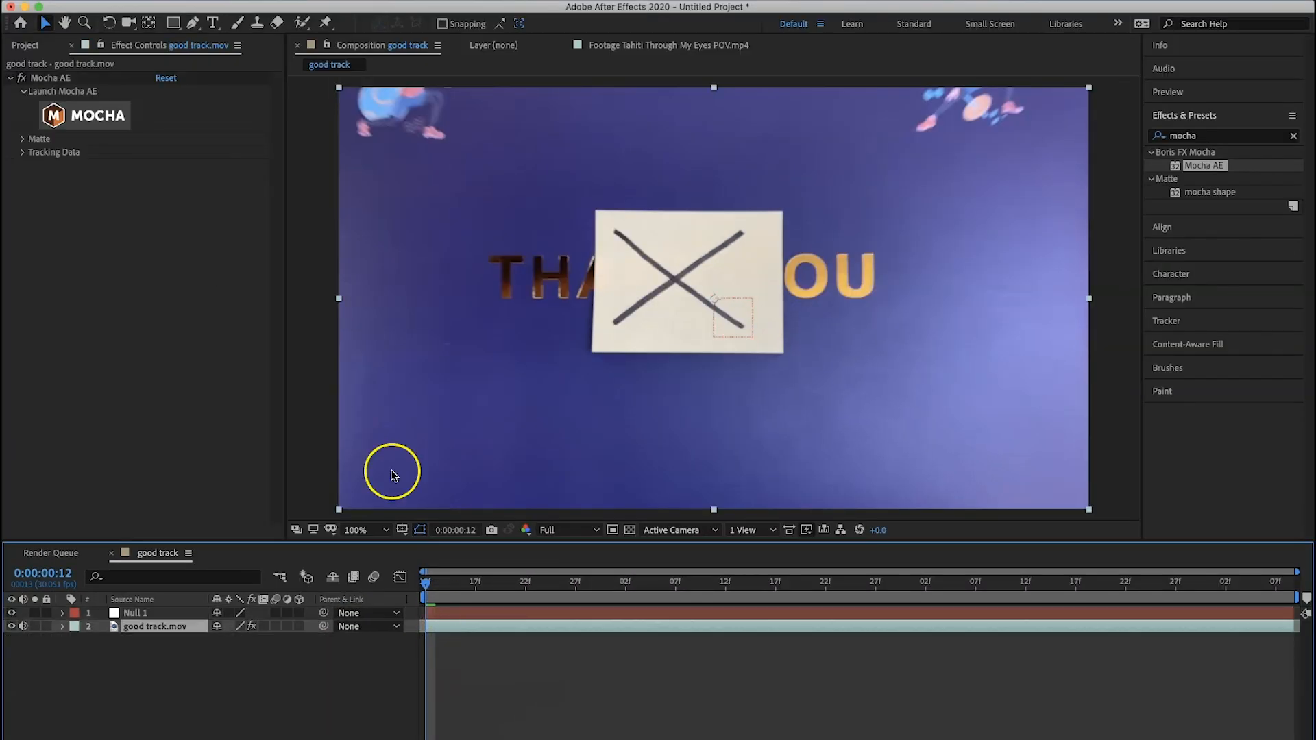
# Create track data in Mocha AE from Layer 1's card track
pyautogui.click(23, 153)
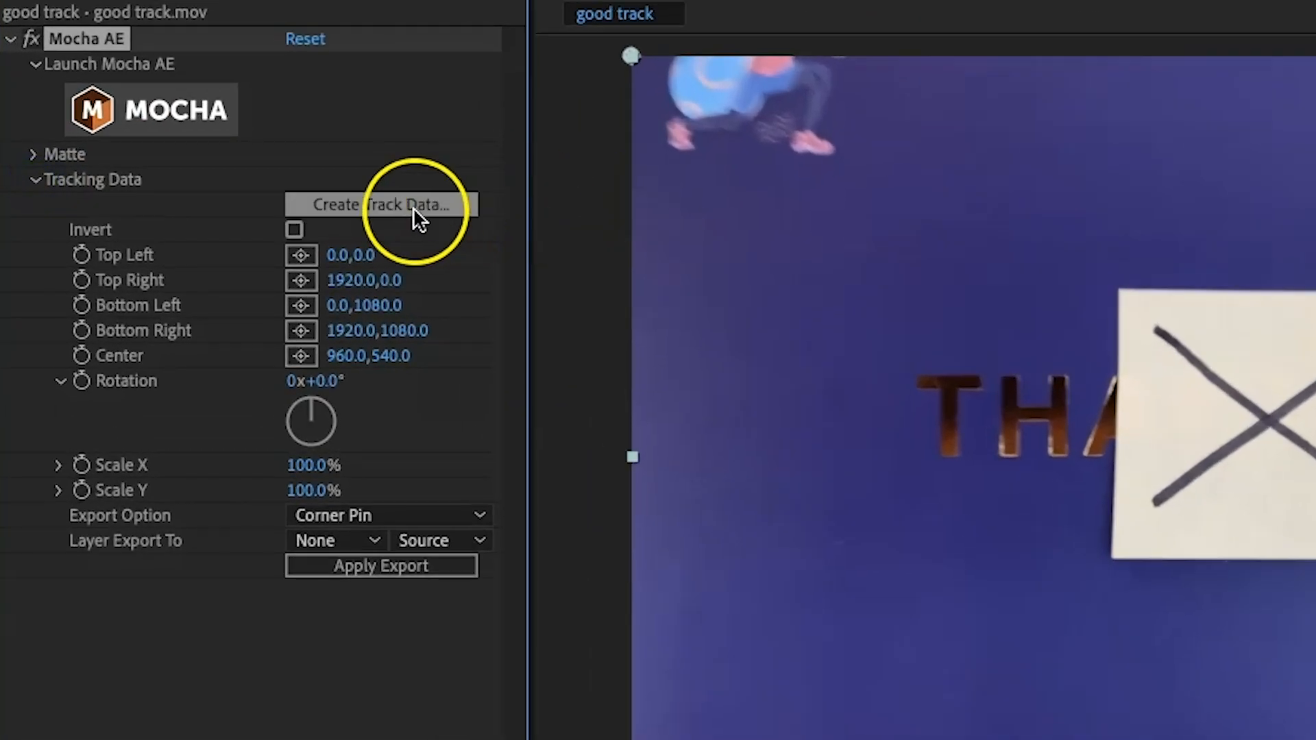
pyautogui.click(398, 207)
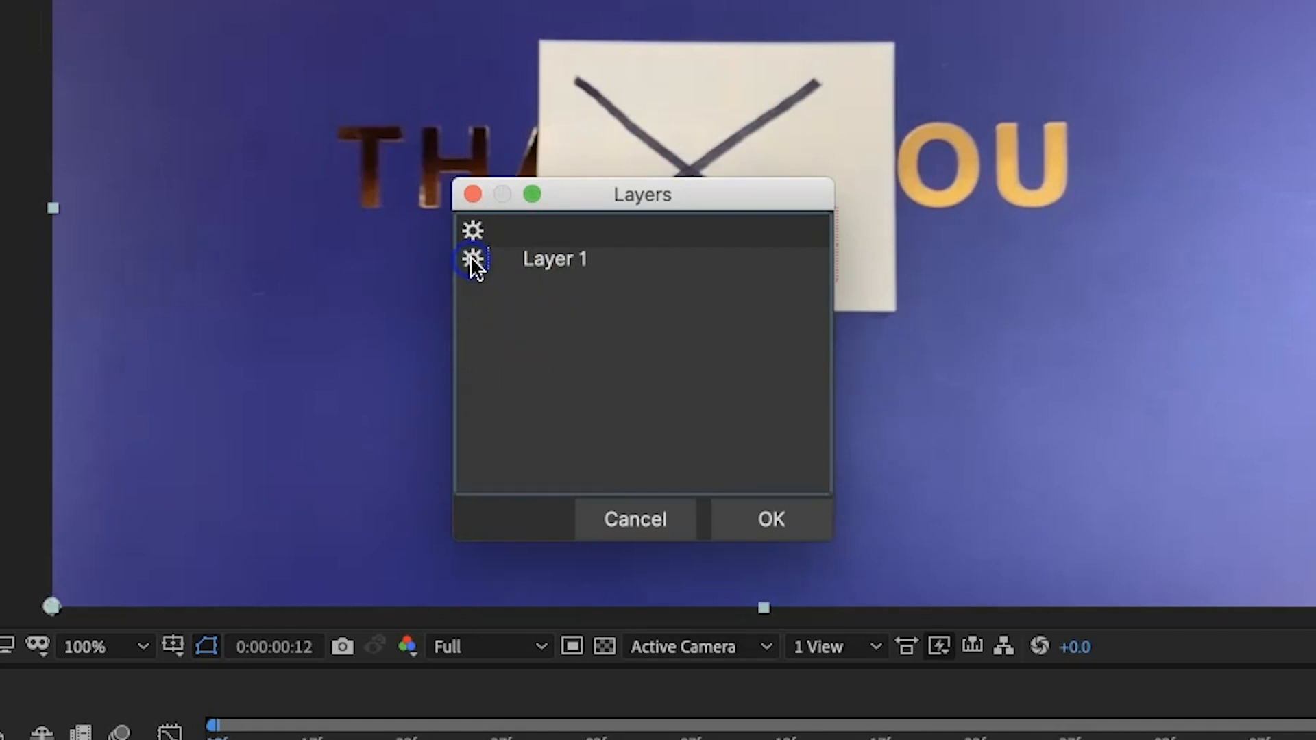
pyautogui.click(570, 260)
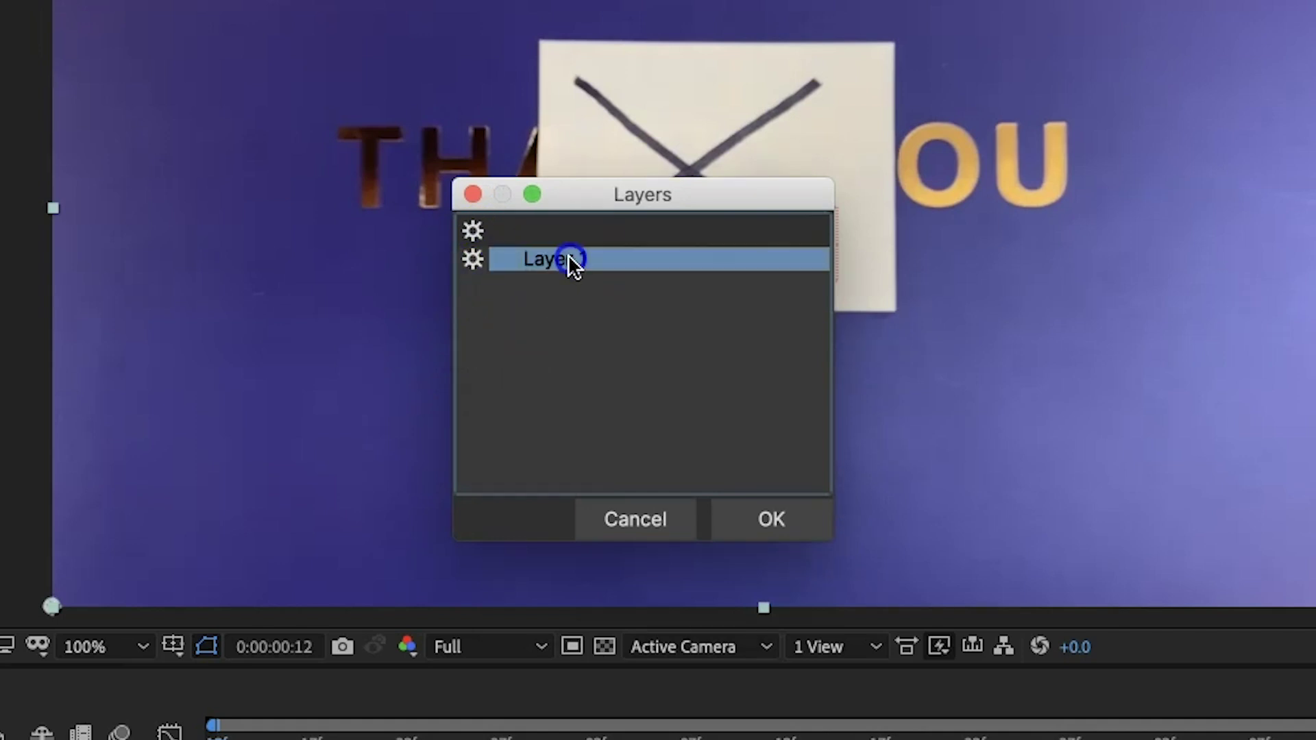
pyautogui.click(776, 519)
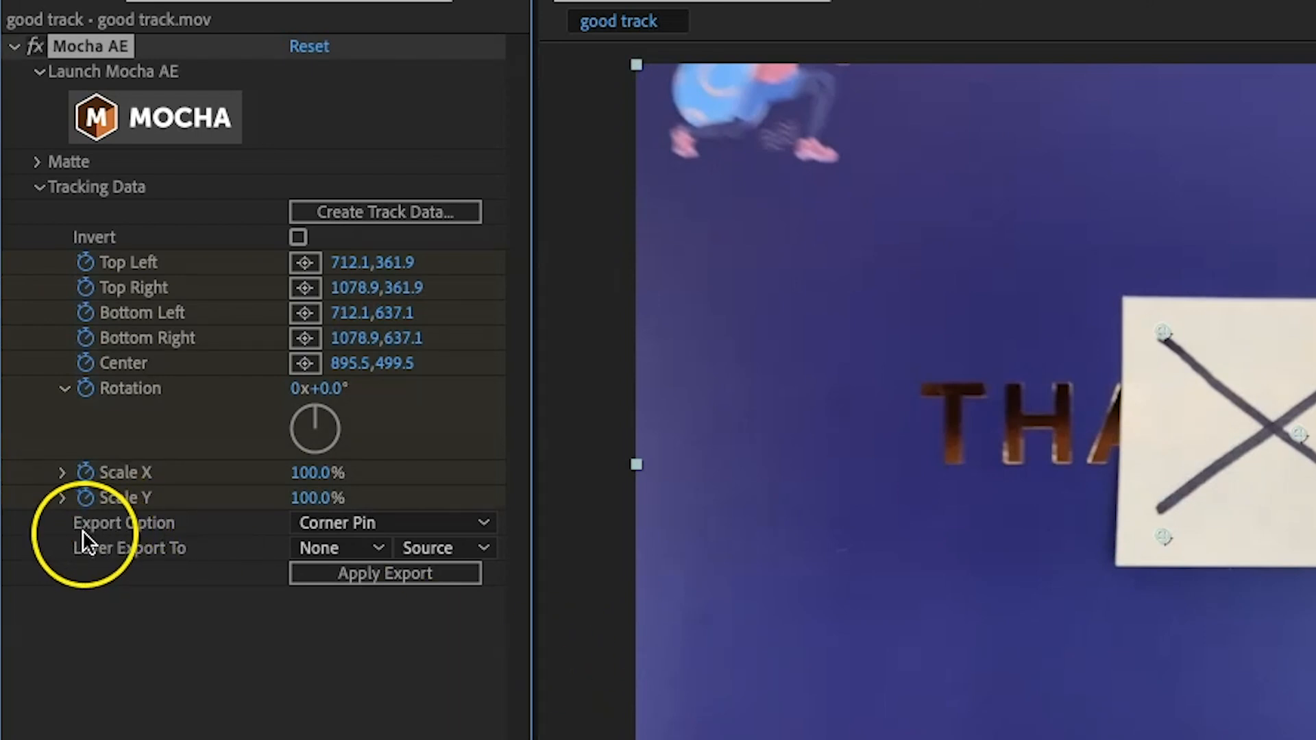
# Export the track as Transform data to Null 1 and check the null follows the card
pyautogui.click(360, 529)
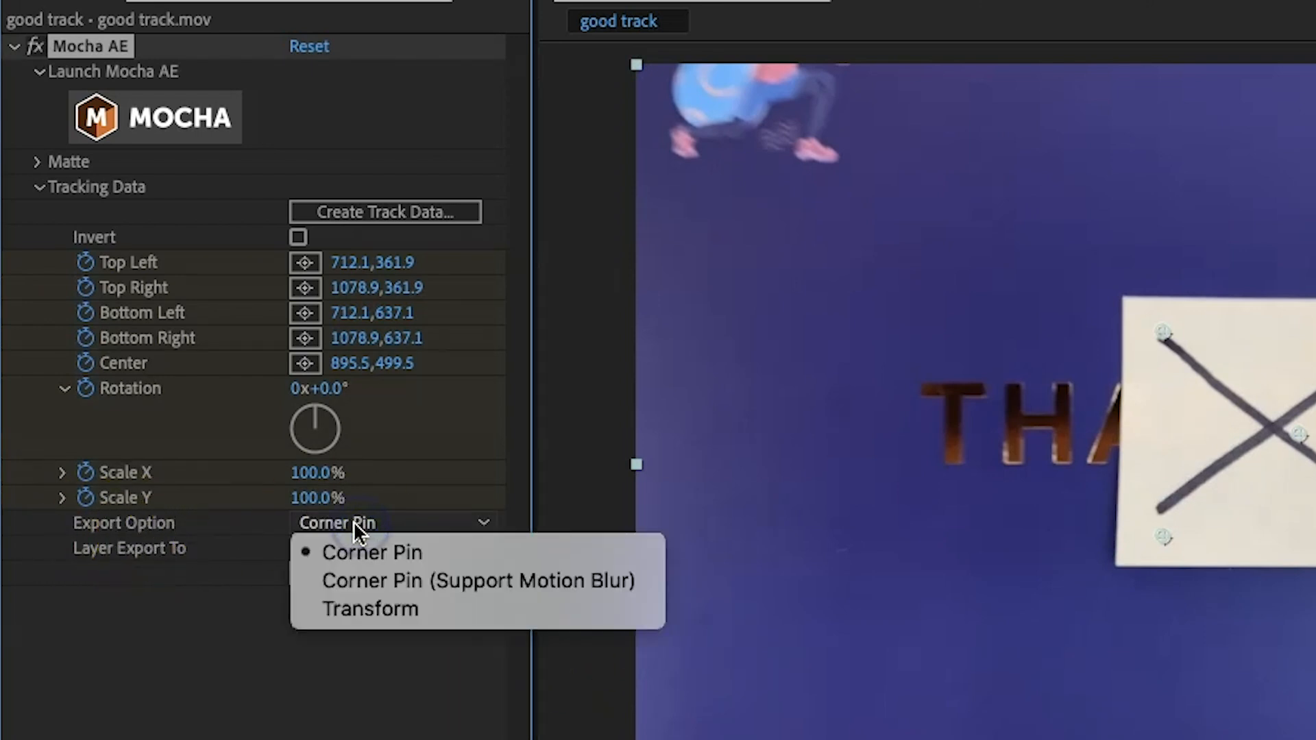
pyautogui.click(363, 608)
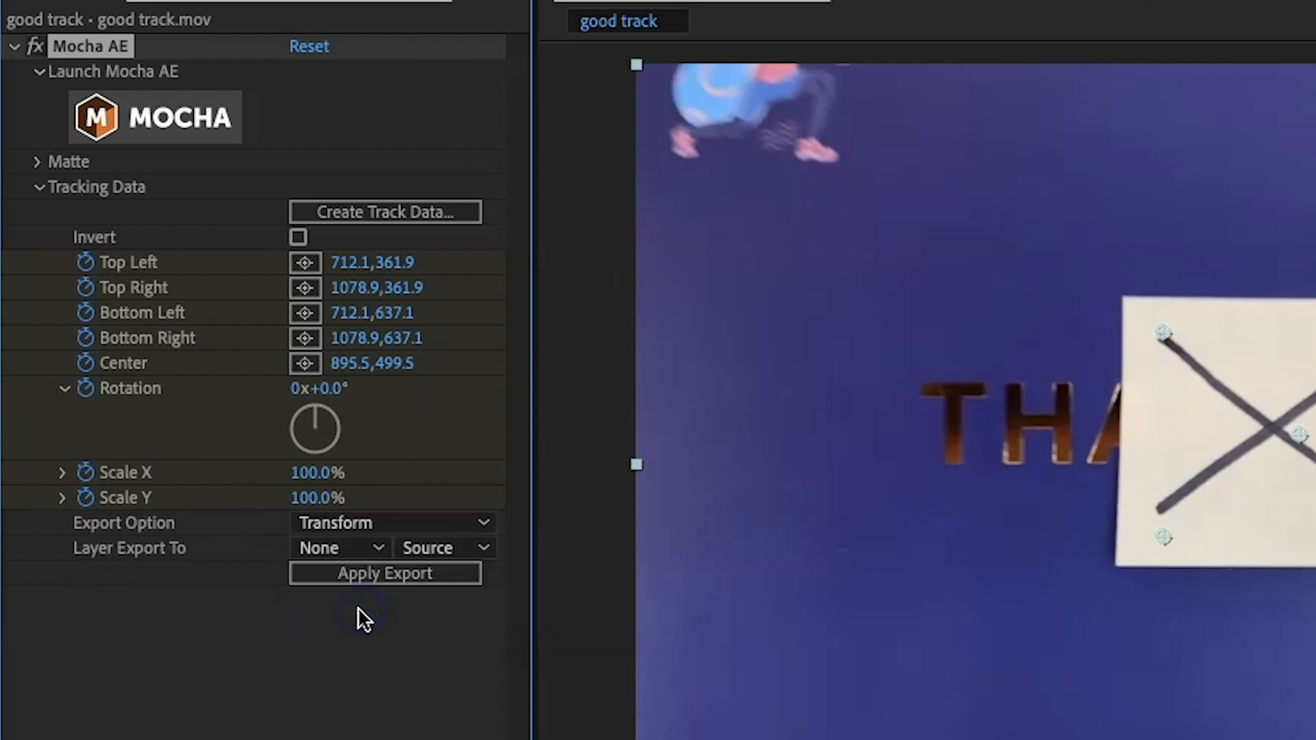
pyautogui.click(313, 549)
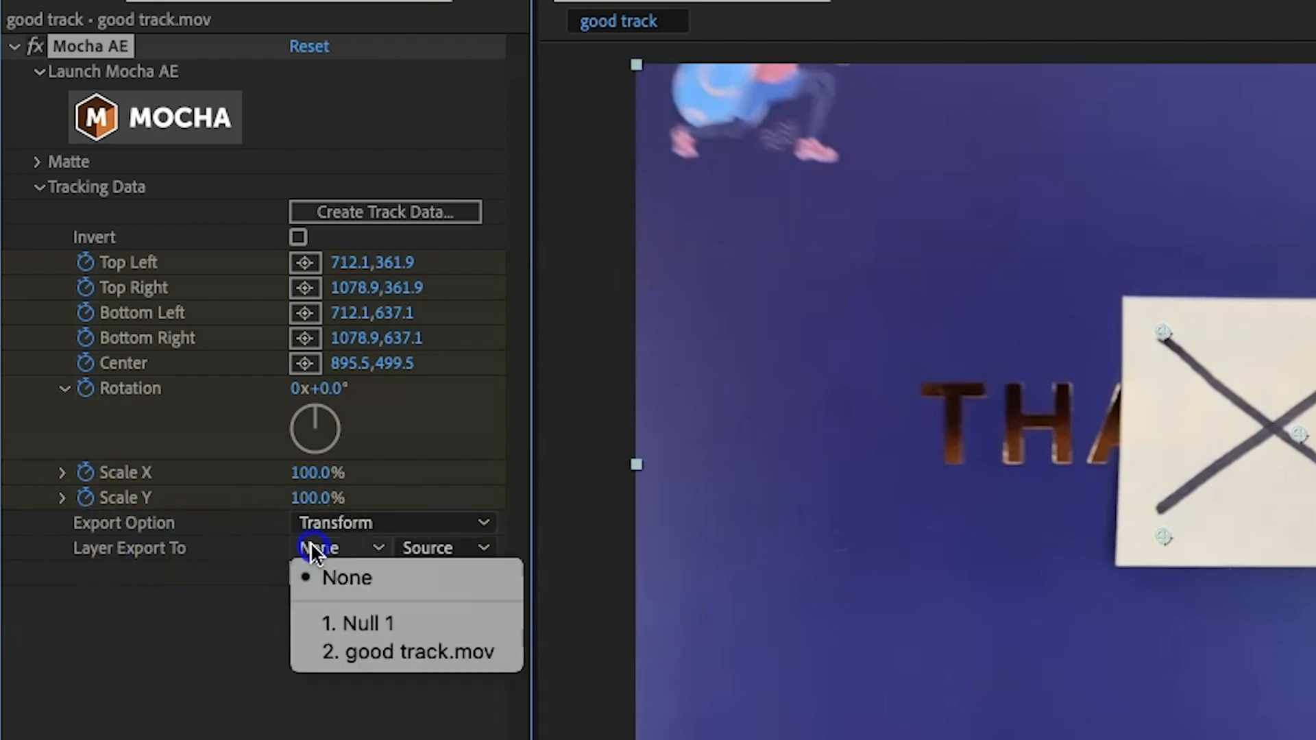
pyautogui.click(357, 624)
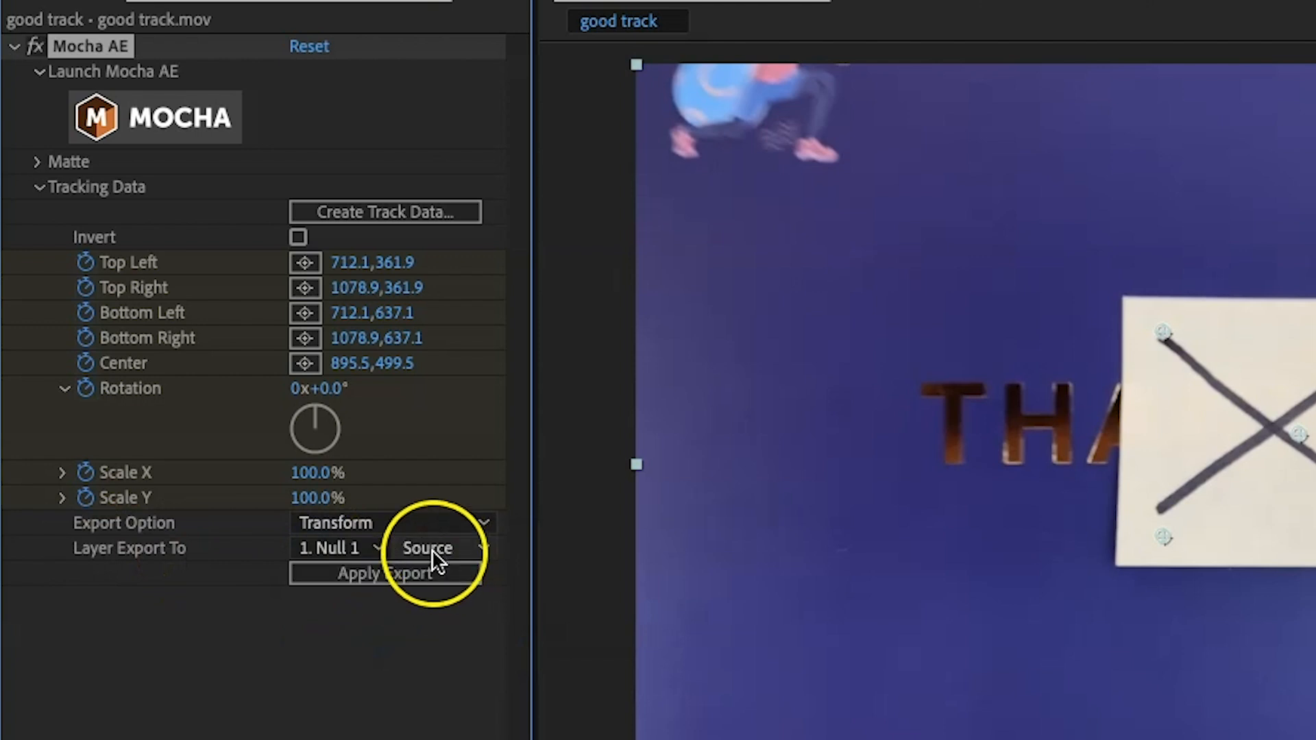
pyautogui.click(342, 576)
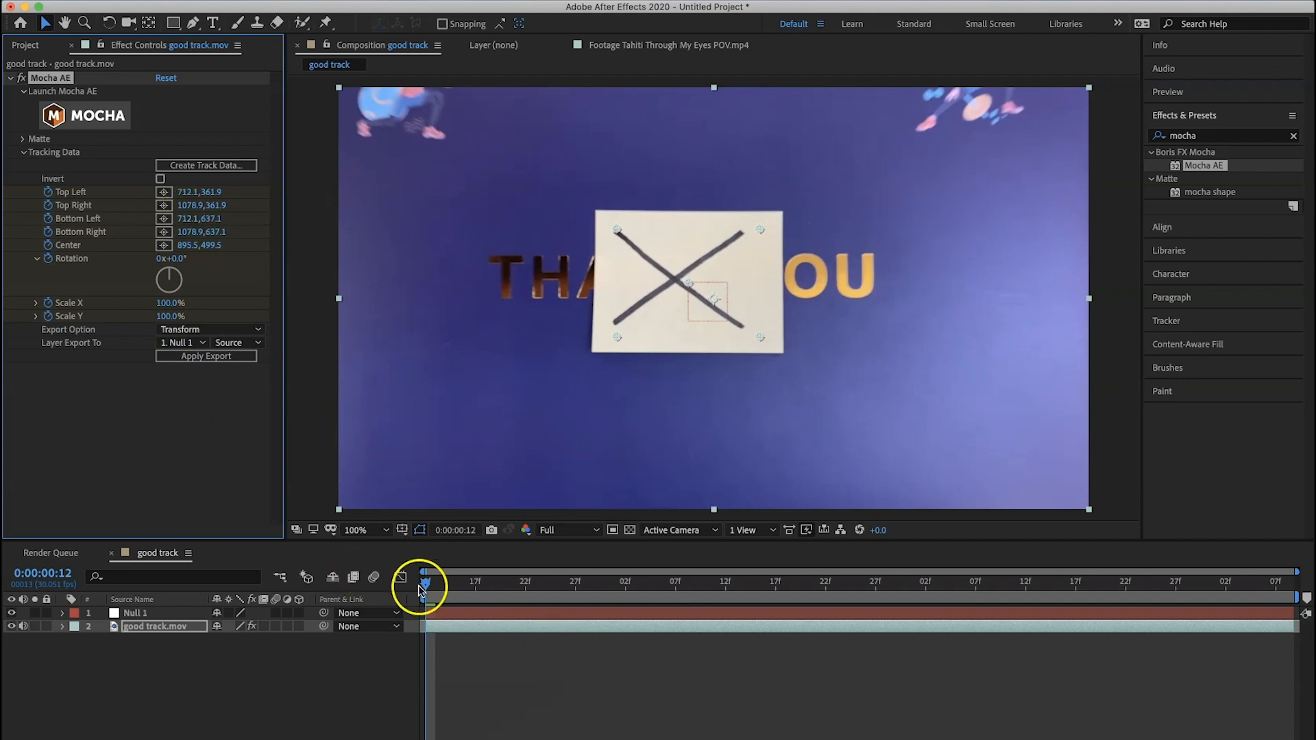
pyautogui.moveTo(424, 582)
pyautogui.mouseDown()
pyautogui.moveTo(711, 577)
pyautogui.moveTo(411, 582)
pyautogui.mouseUp()
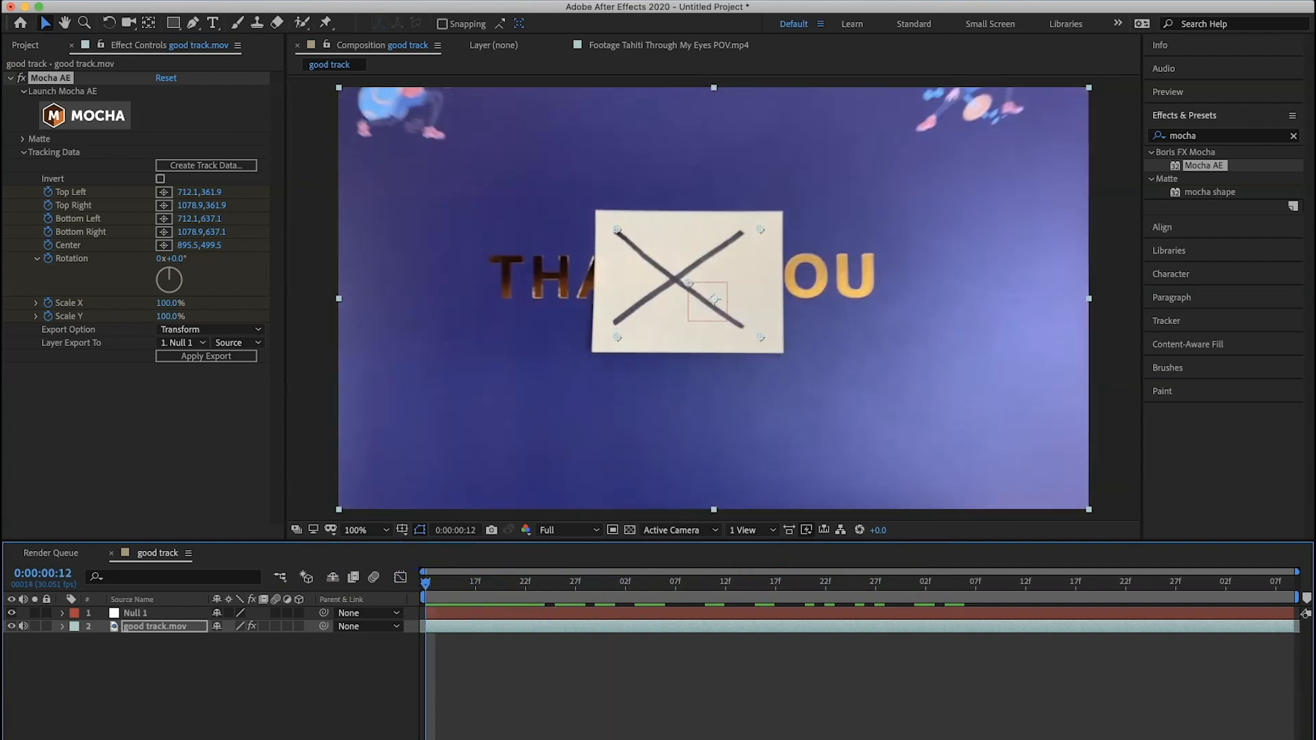
# Set the composition duration to 0:00:12:27 in Composition Settings
pyautogui.click(257, 33)
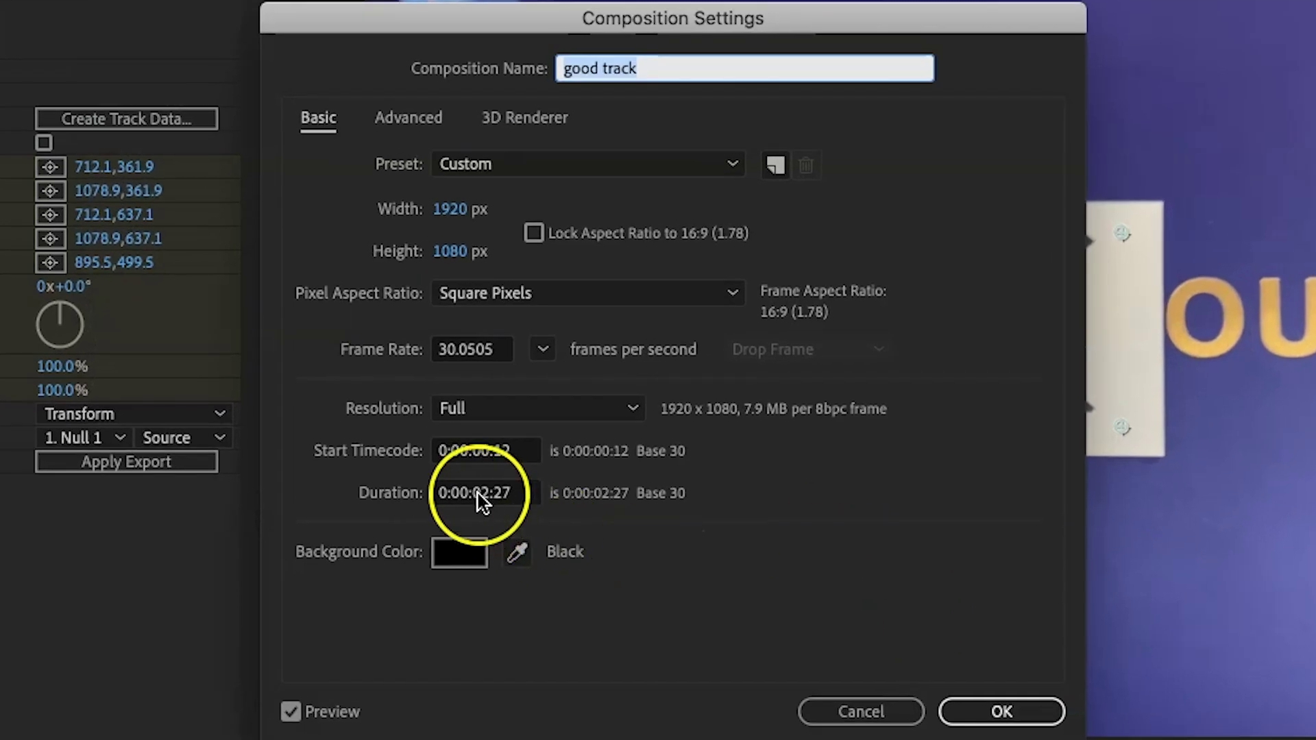
pyautogui.click(475, 494)
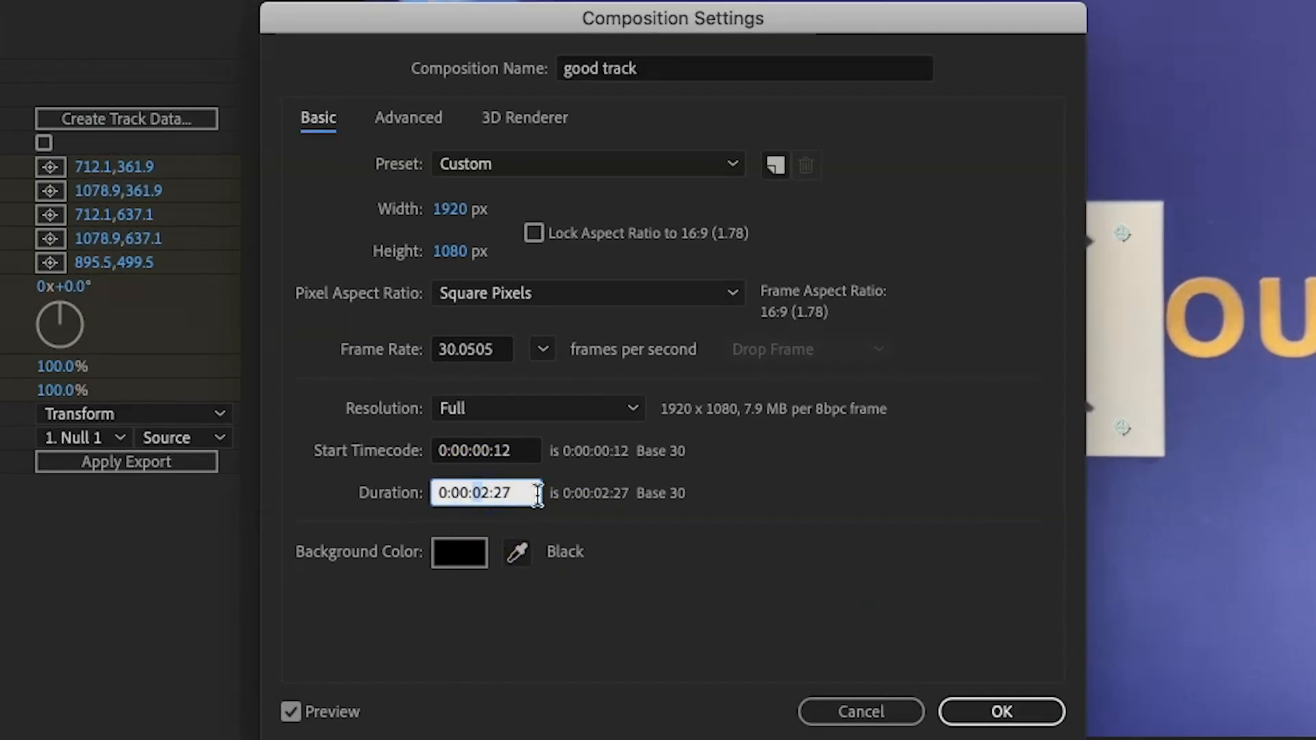
pyautogui.write('1')
pyautogui.click(1004, 711)
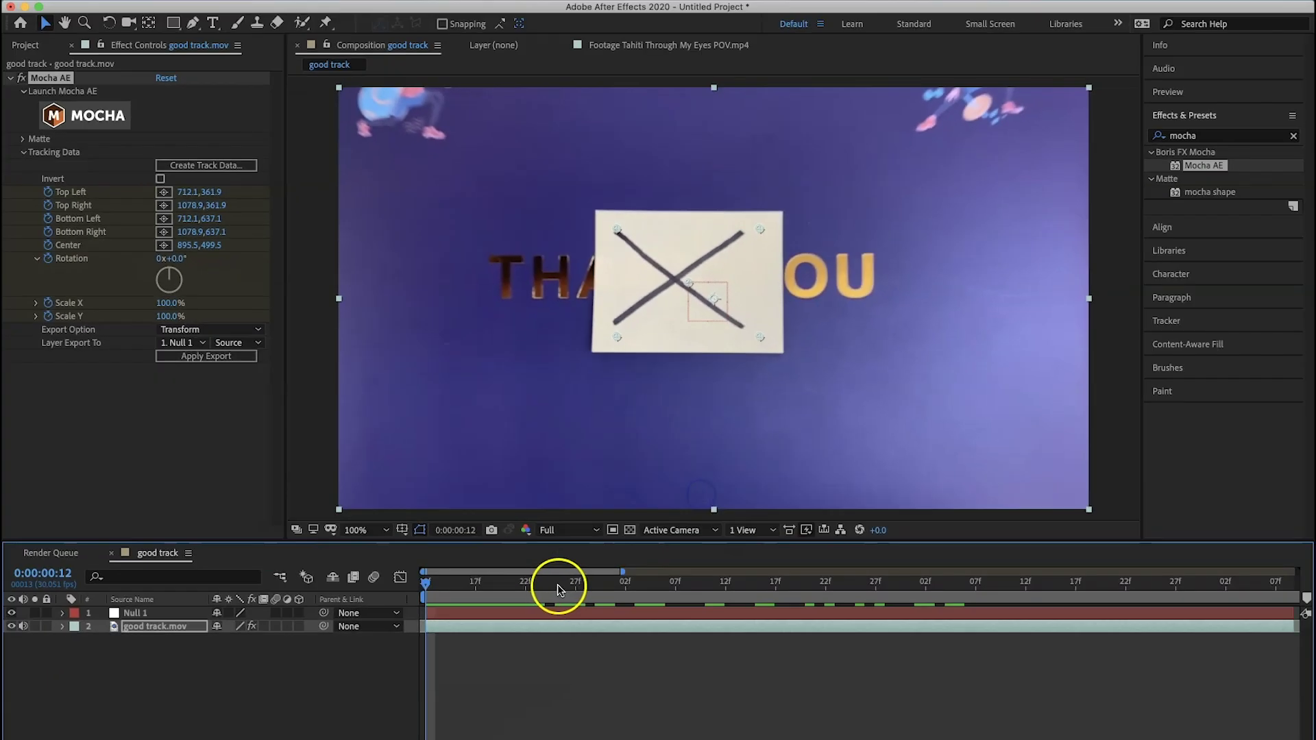
# Shift Null 1 and good track.mov together to start about five seconds in
pyautogui.click(536, 583)
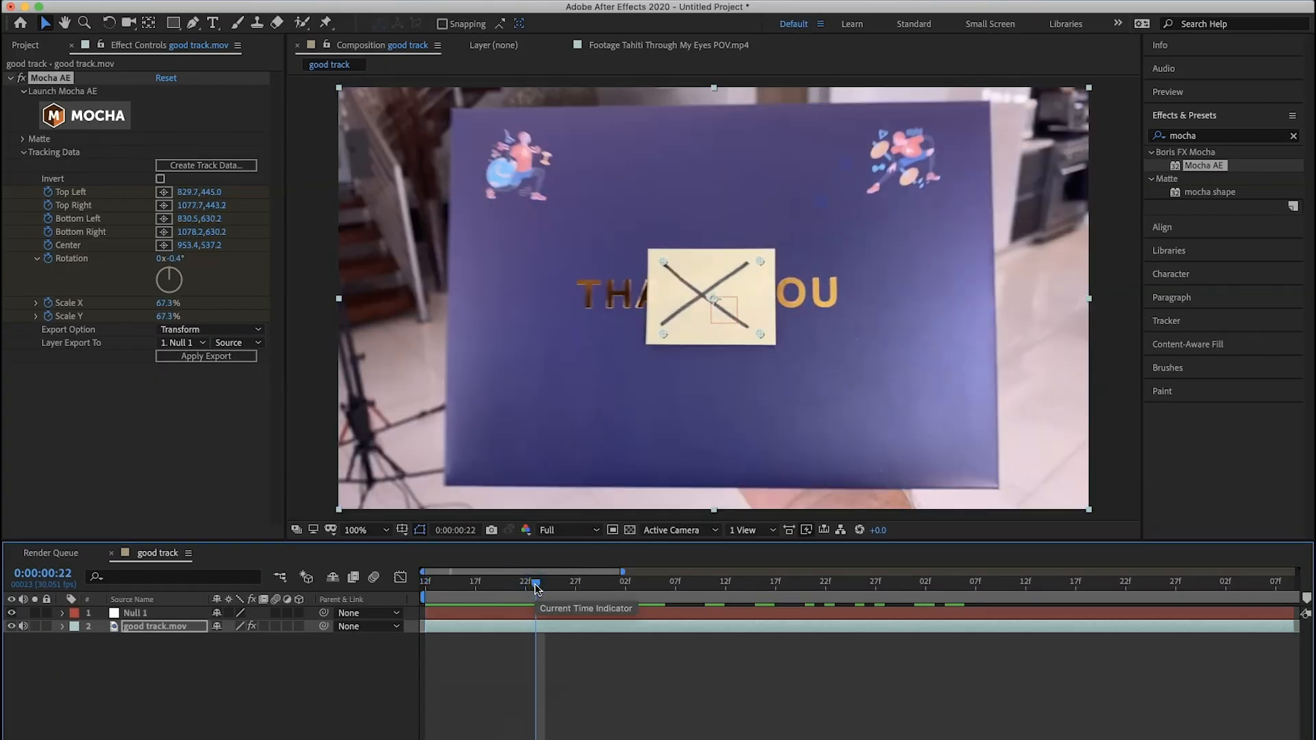
pyautogui.press(';')
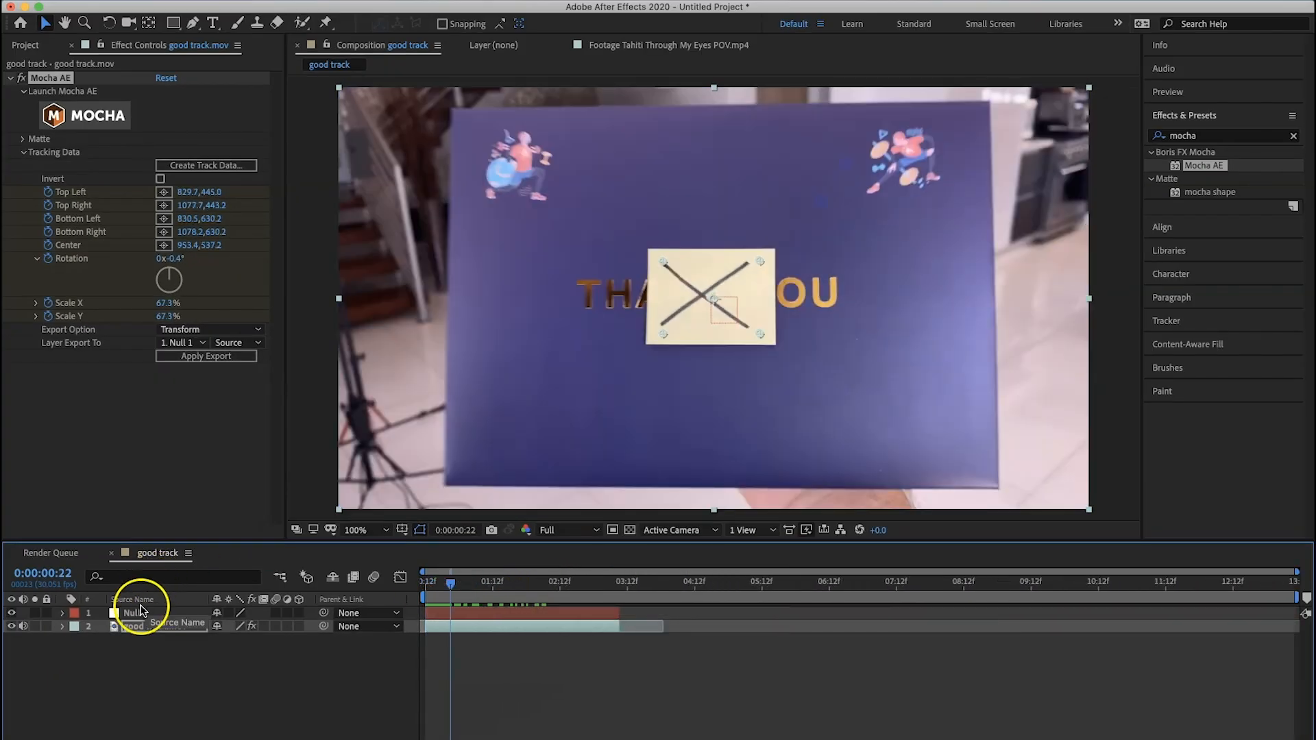
pyautogui.click(142, 610)
pyautogui.keyDown('shift'); pyautogui.click(137, 627); pyautogui.keyUp('shift')
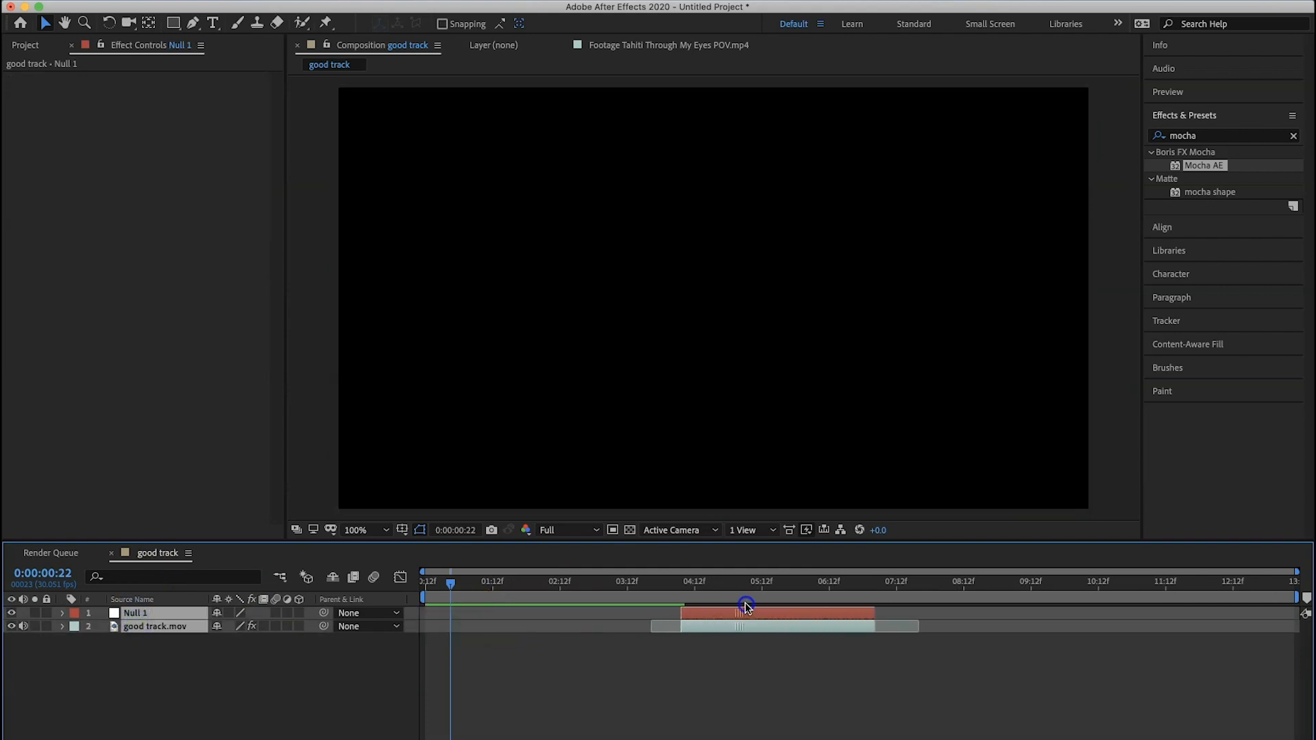
pyautogui.moveTo(498, 616); pyautogui.dragTo(818, 618)
pyautogui.click(491, 587)
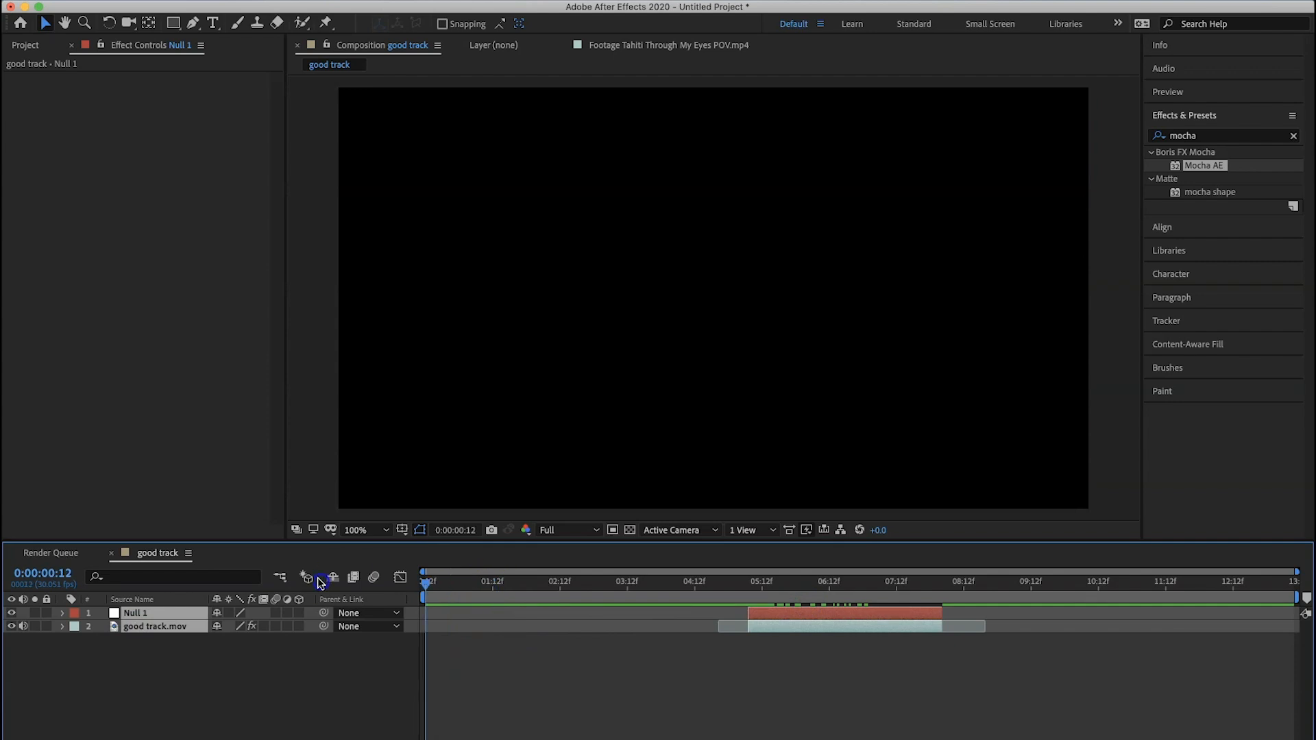
pyautogui.click(29, 45)
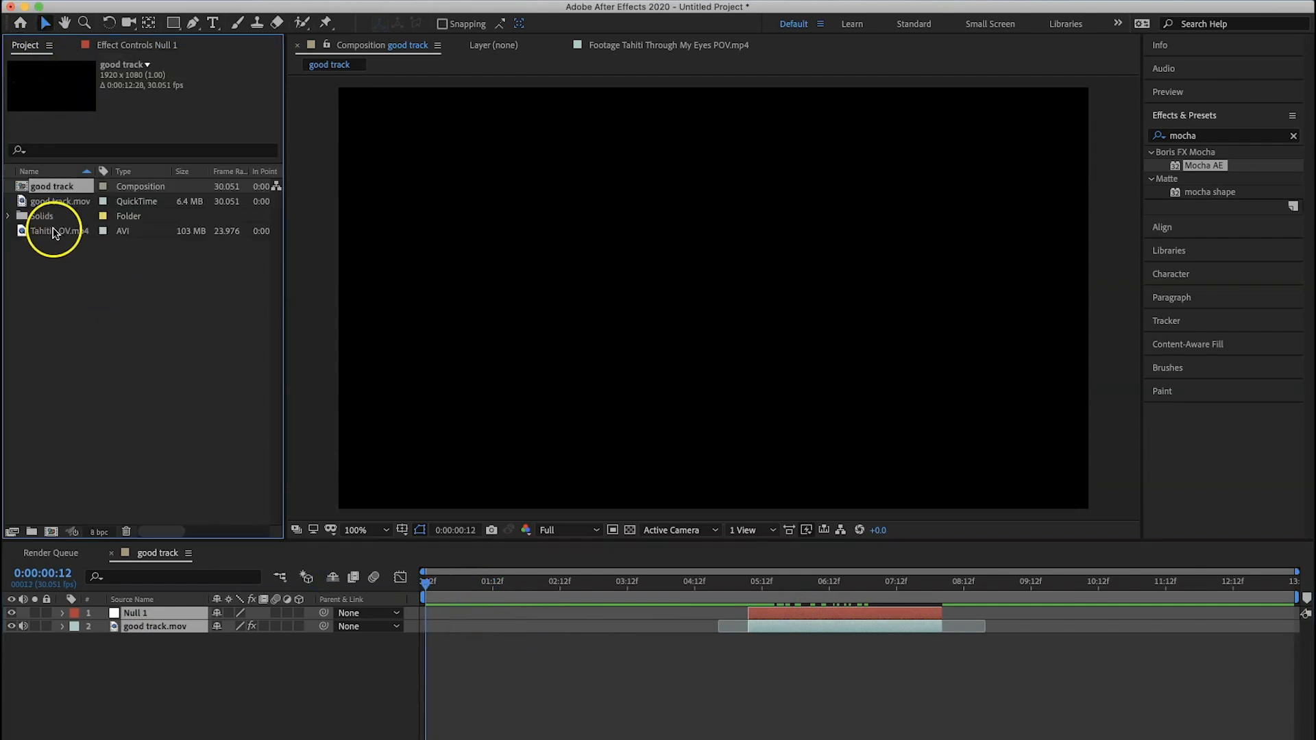
# Preview Tahiti Through My Eyes POV.mp4 and add it as the top layer of the timeline
pyautogui.click(46, 232)
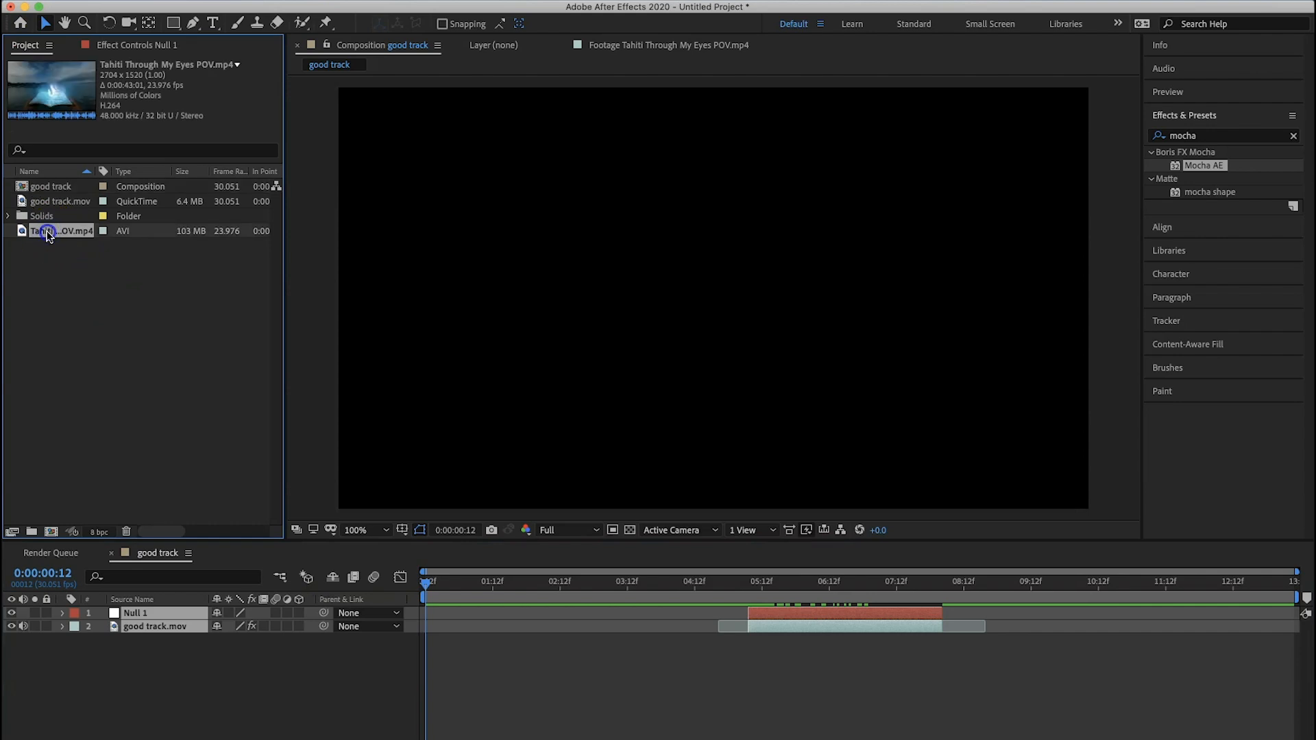
pyautogui.doubleClick(46, 231)
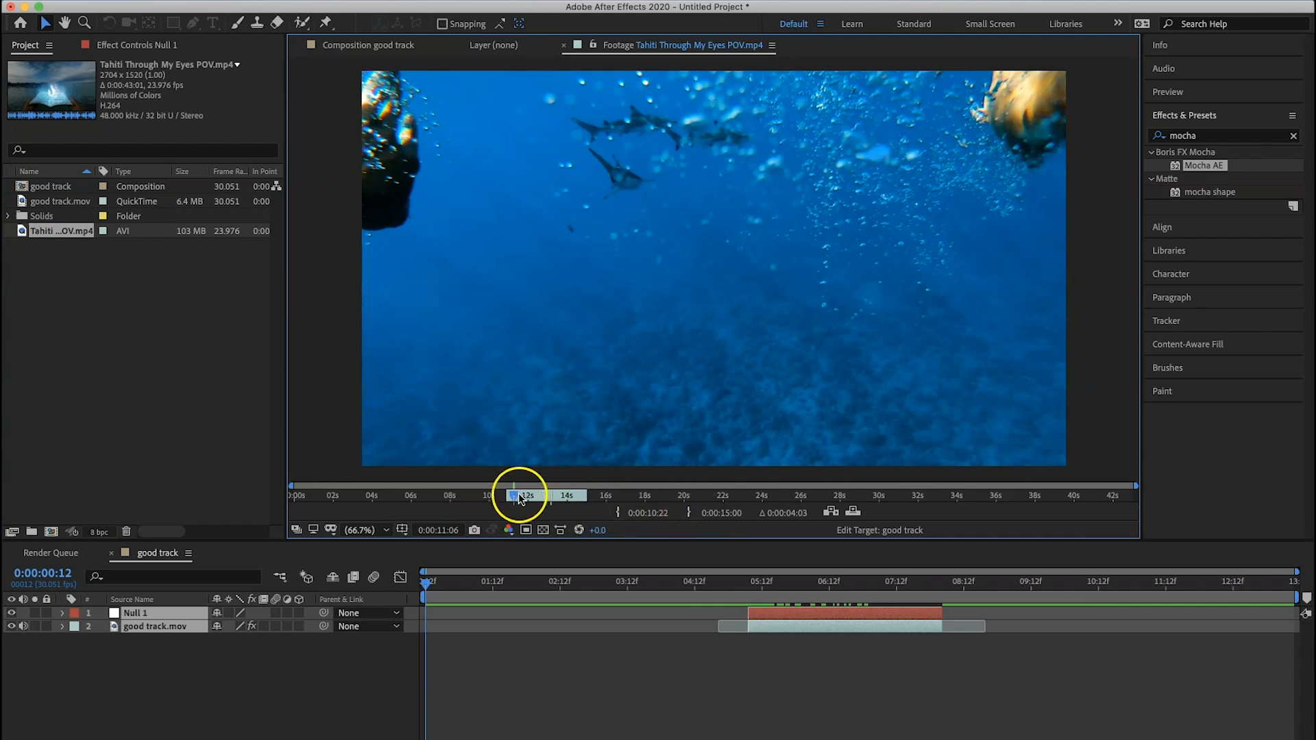
pyautogui.click(69, 237)
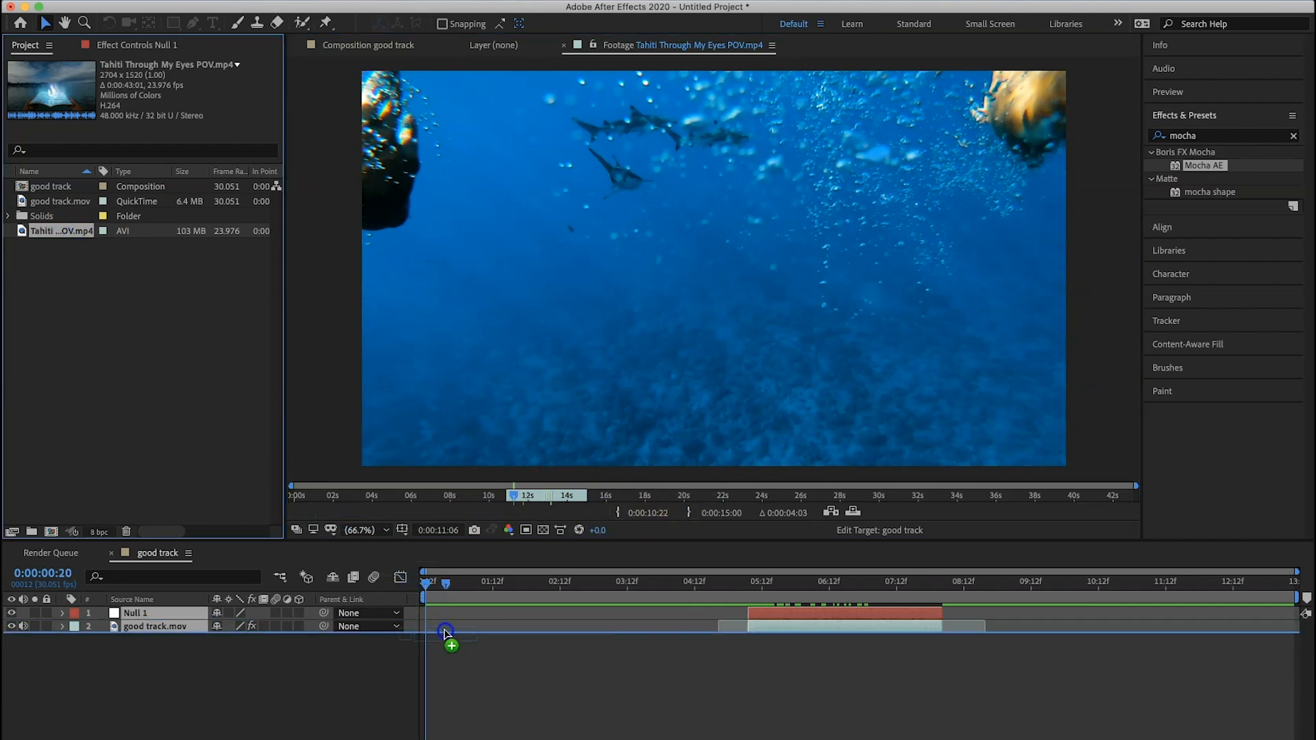
pyautogui.moveTo(403, 576); pyautogui.dragTo(427, 610)
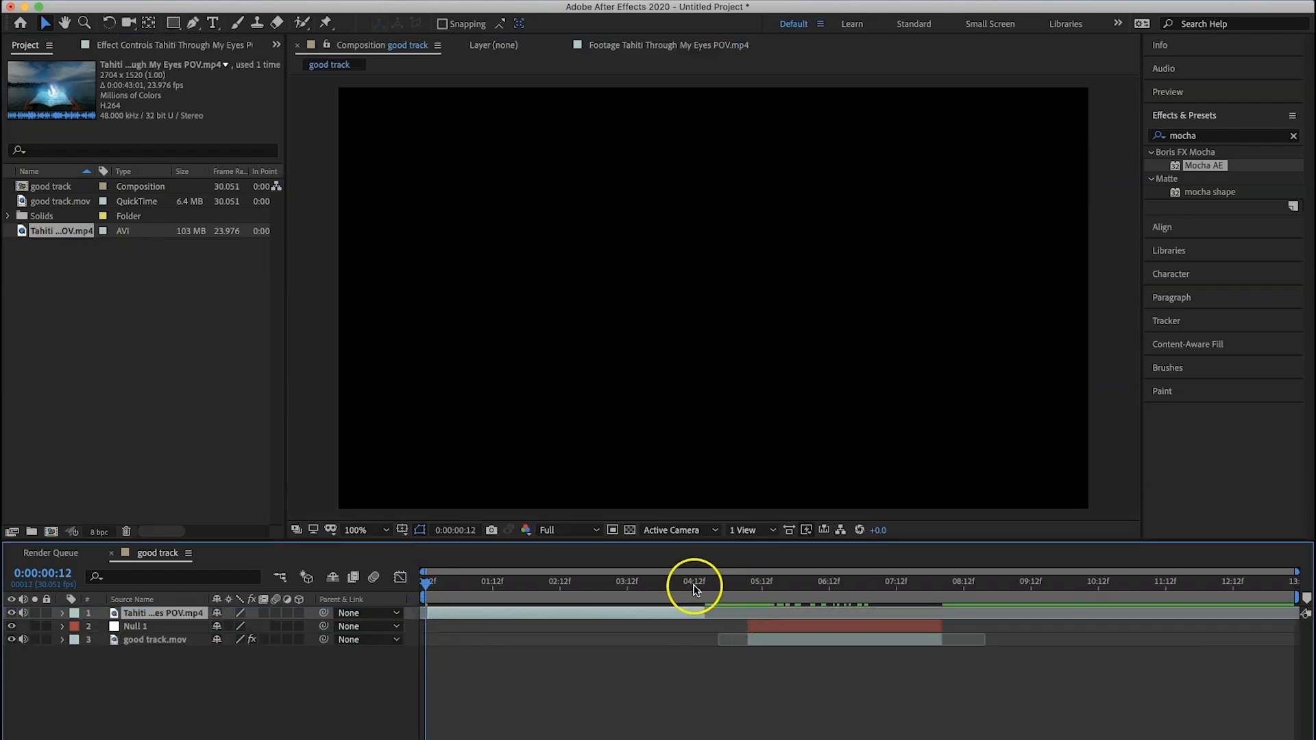
pyautogui.moveTo(625, 584); pyautogui.dragTo(585, 585)
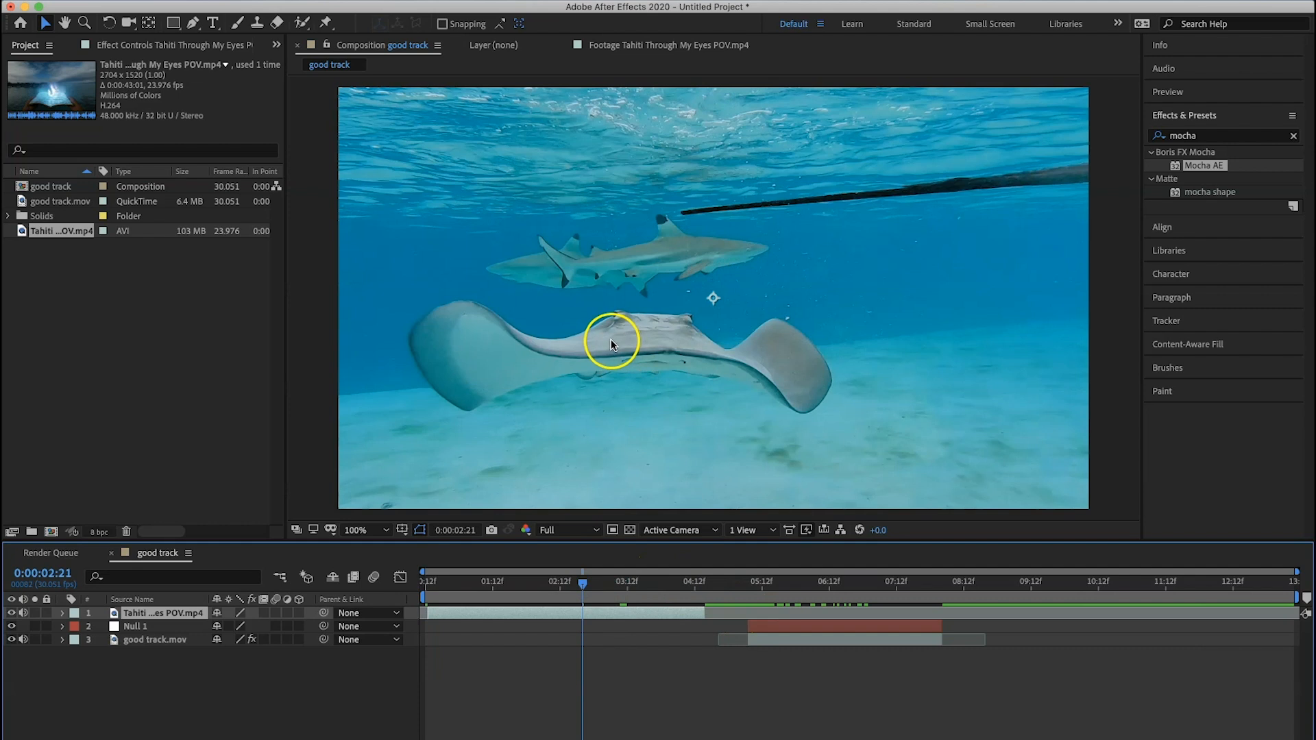
# Scale the Tahiti footage layer down by its corner handle to fit the comp frame
pyautogui.press(',')
pyautogui.press(',')
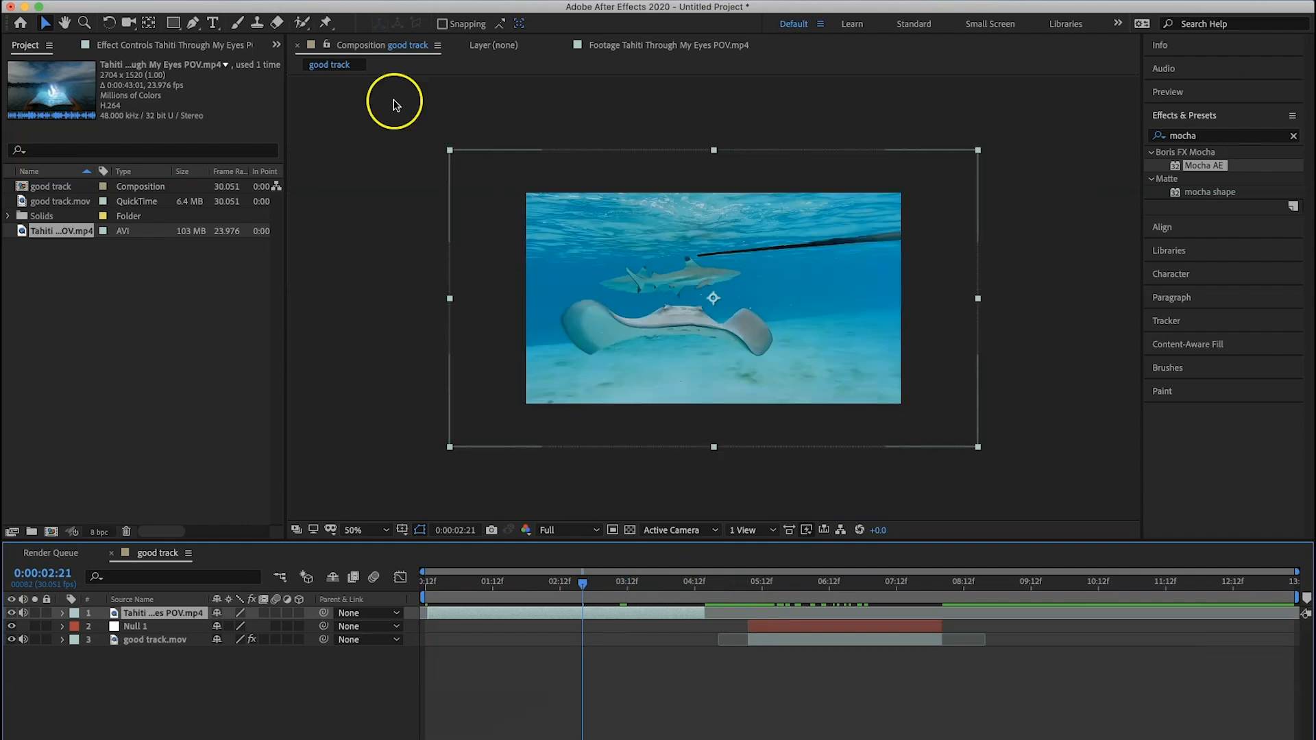
pyautogui.click(450, 153)
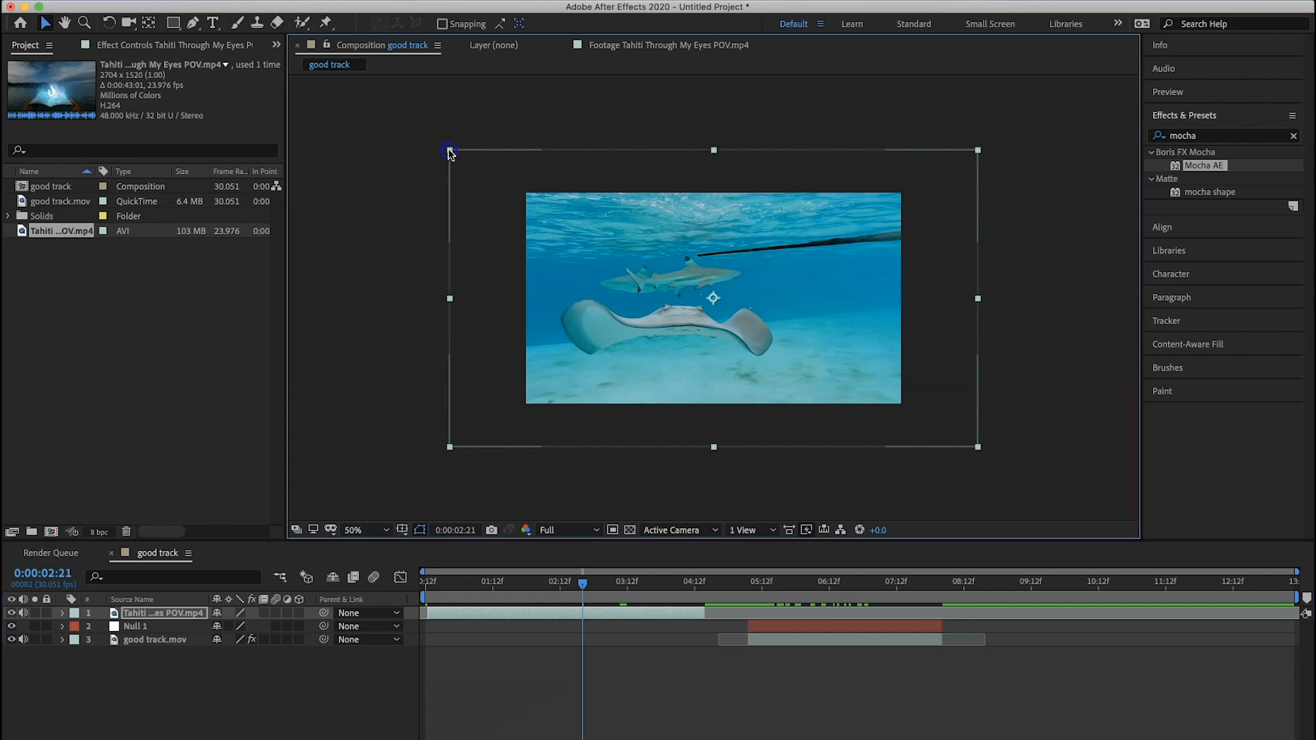
pyautogui.moveTo(449, 153); pyautogui.dragTo(520, 191)
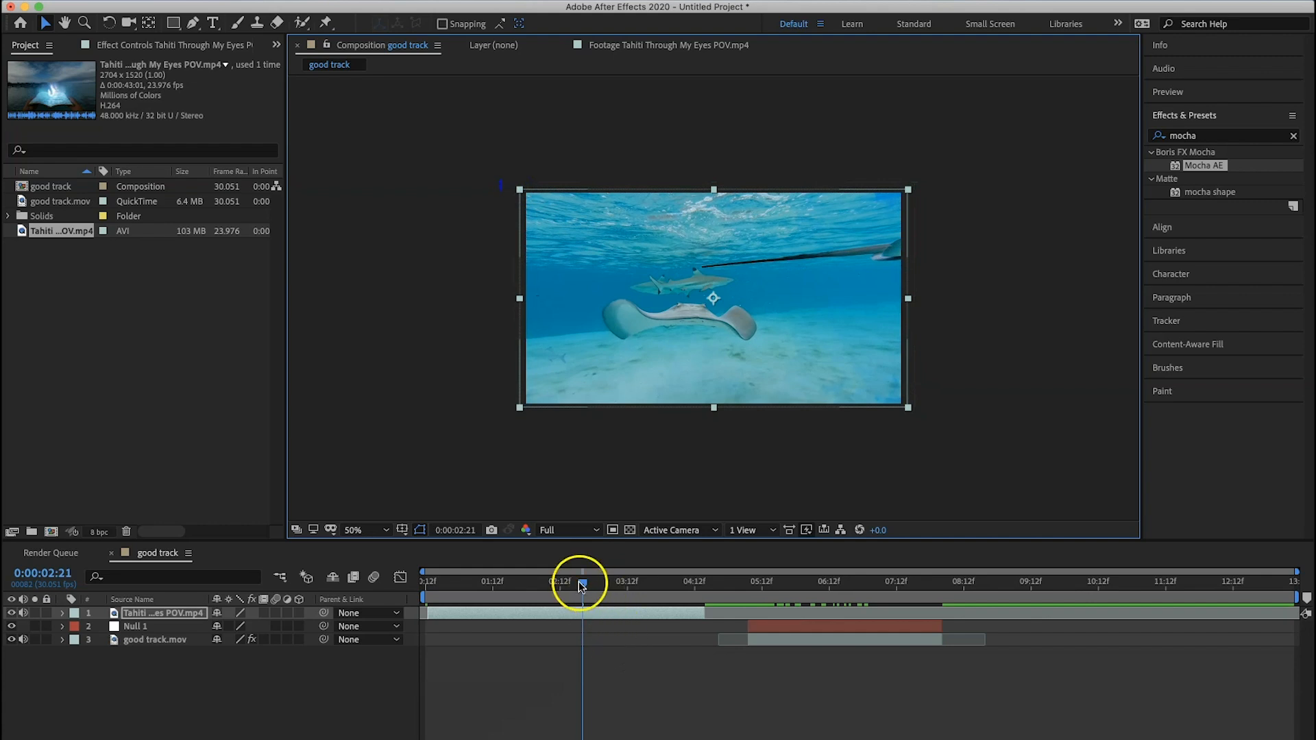
pyautogui.moveTo(582, 581); pyautogui.dragTo(684, 581)
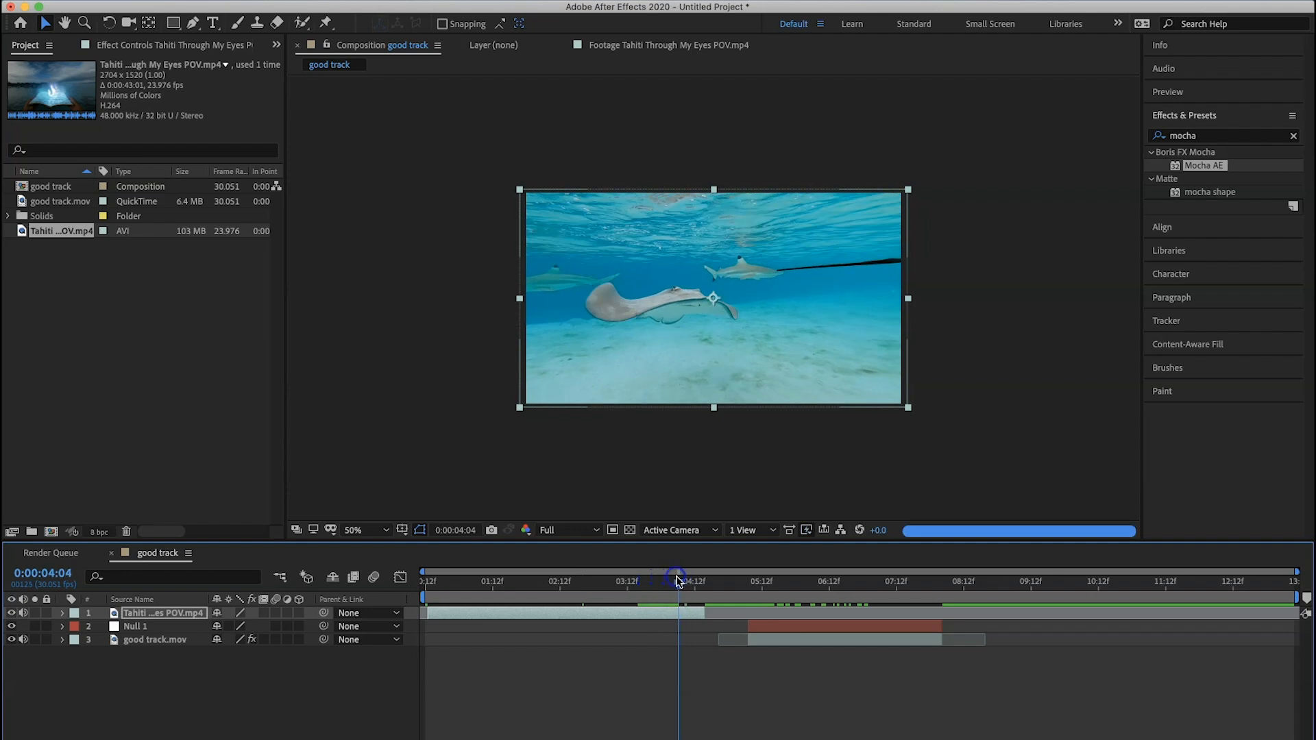
# Remove an accidentally duplicated Tahiti layer, keeping the single original
pyautogui.press('=')
pyautogui.press('=')
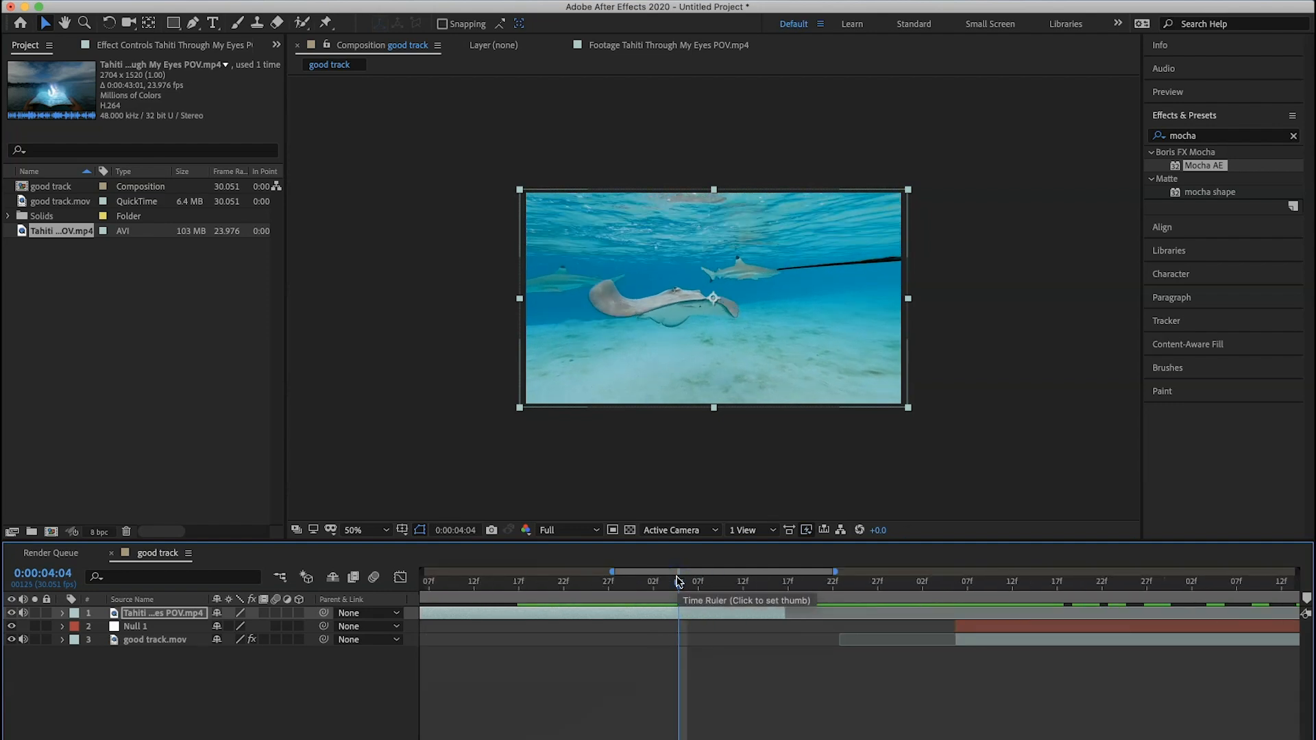
pyautogui.hotkey('ctrl', 'd')
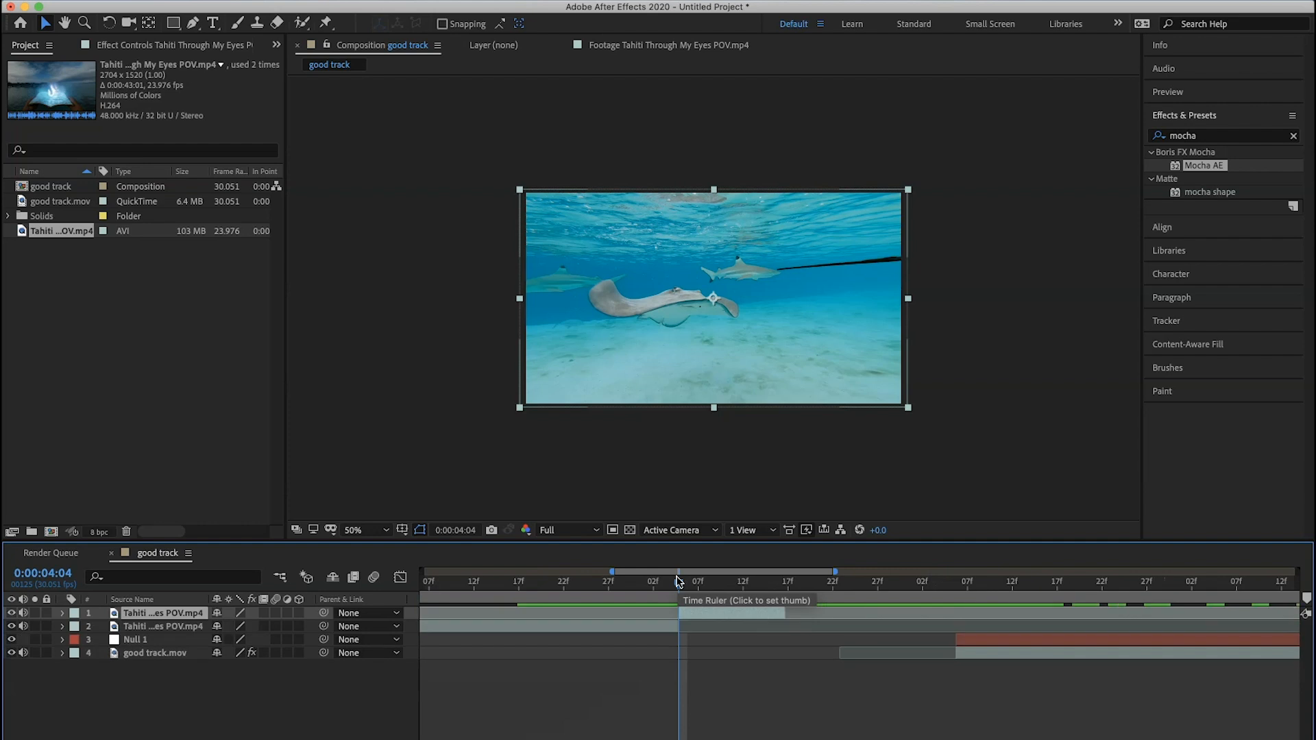
pyautogui.click(699, 620)
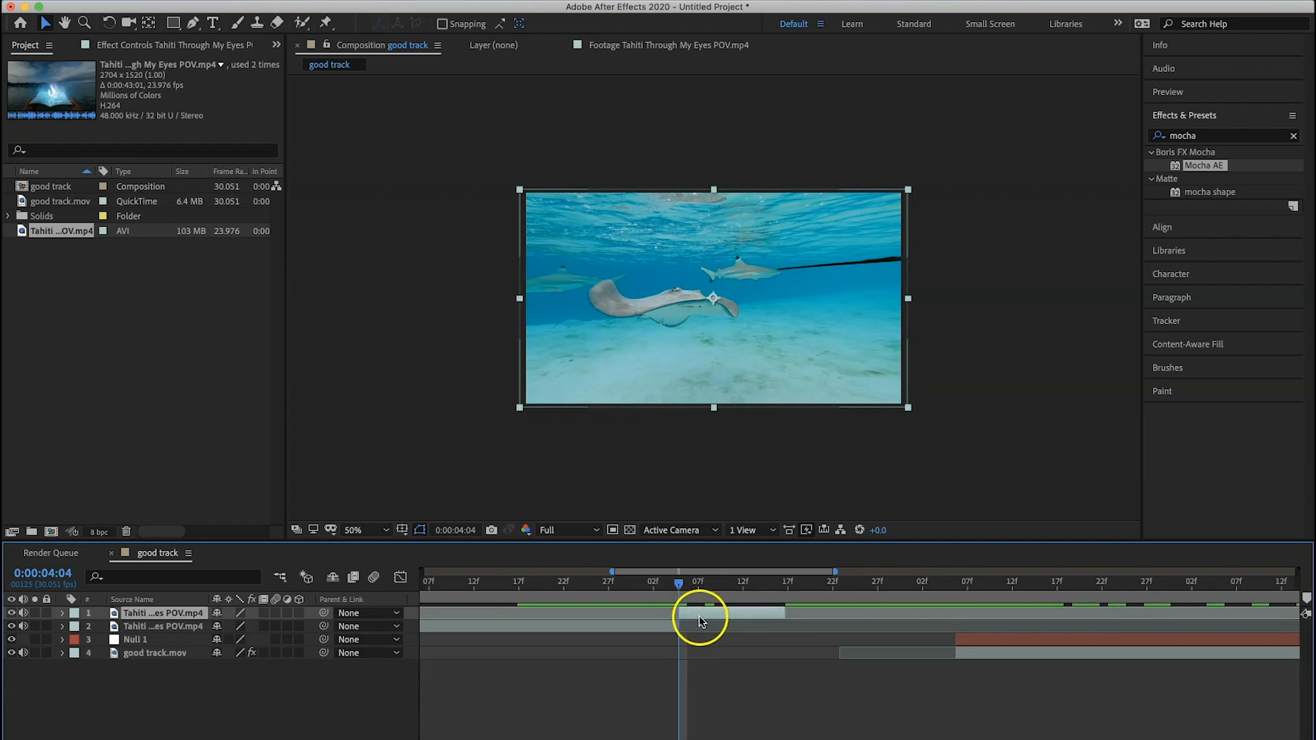
pyautogui.press('Delete')
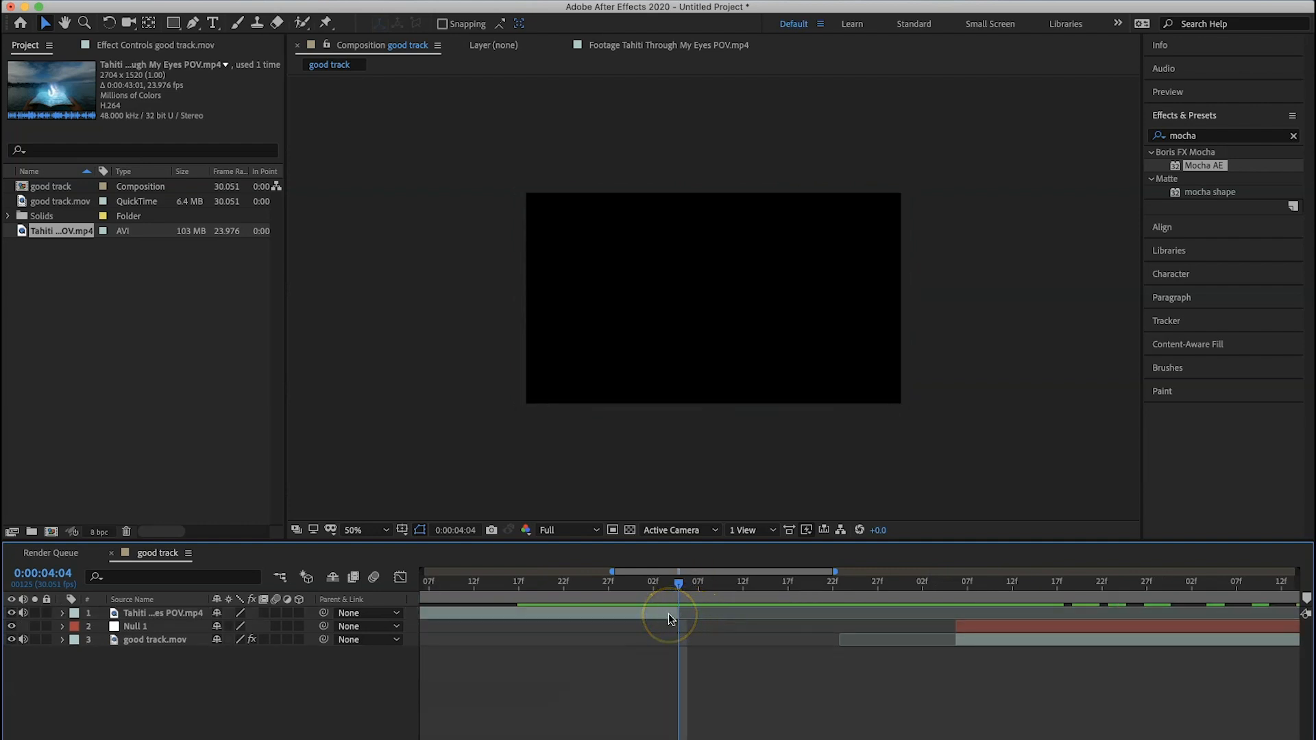
# Enable Time Remapping on the Tahiti footage layer around four seconds
pyautogui.click(669, 614)
pyautogui.rightClick(669, 614)
pyautogui.moveTo(701, 482)
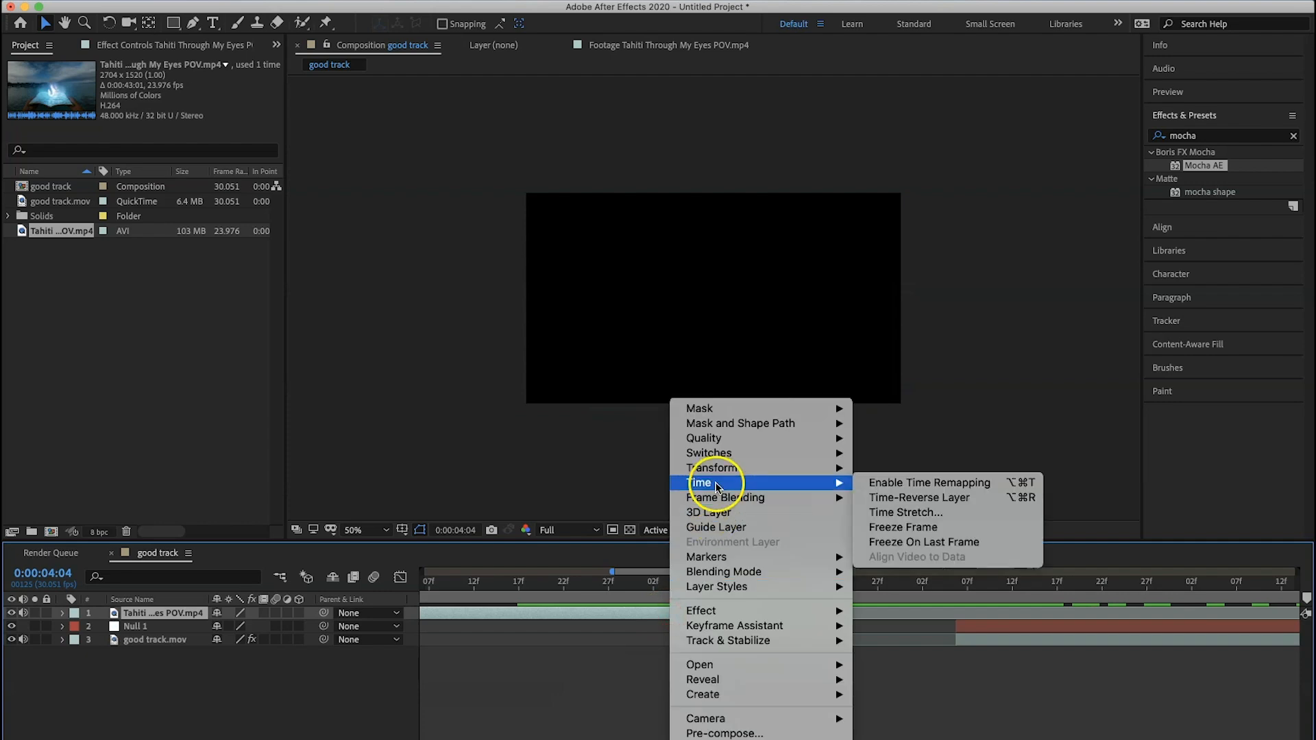
pyautogui.click(909, 544)
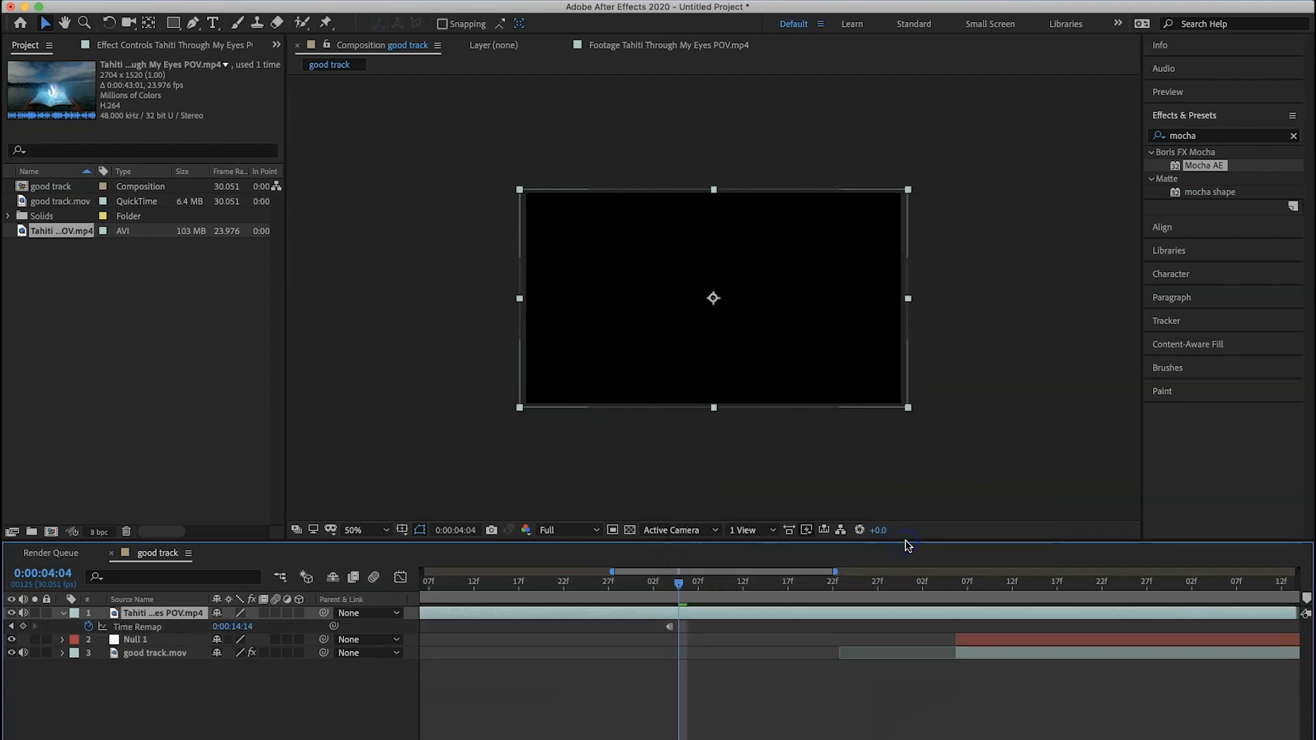
pyautogui.moveTo(640, 587); pyautogui.dragTo(644, 584)
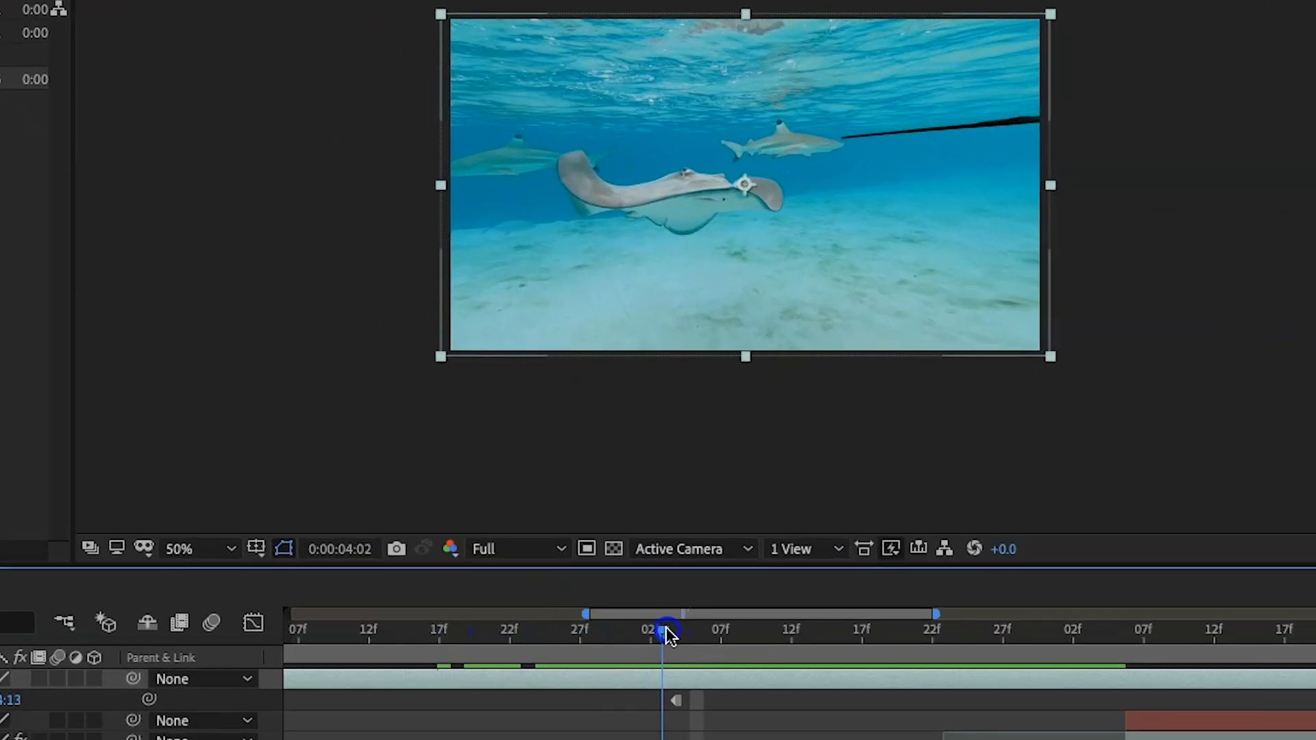
pyautogui.moveTo(639, 615); pyautogui.dragTo(914, 631)
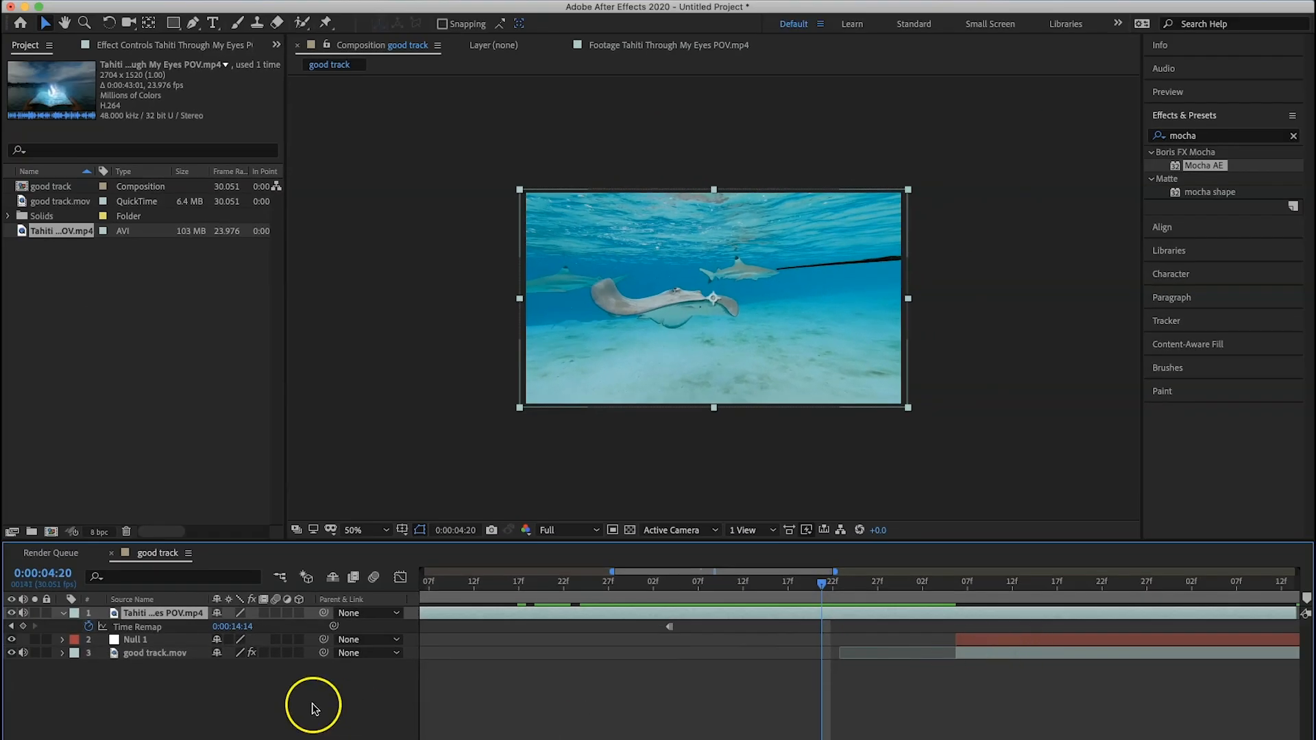
# Slide Null 1 and good track.mov earlier so the tracked layers line up
pyautogui.click(138, 643)
pyautogui.press('Return')
pyautogui.click(139, 656)
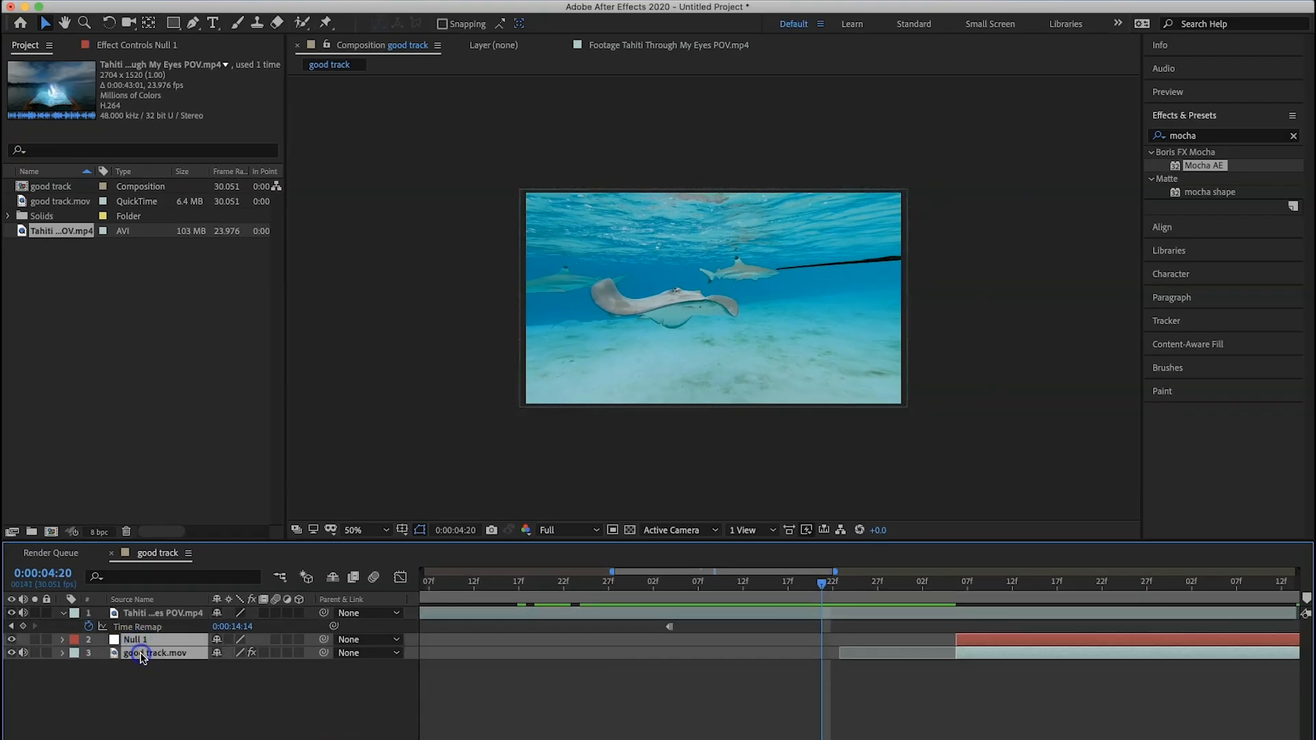
pyautogui.moveTo(1058, 646); pyautogui.dragTo(829, 651)
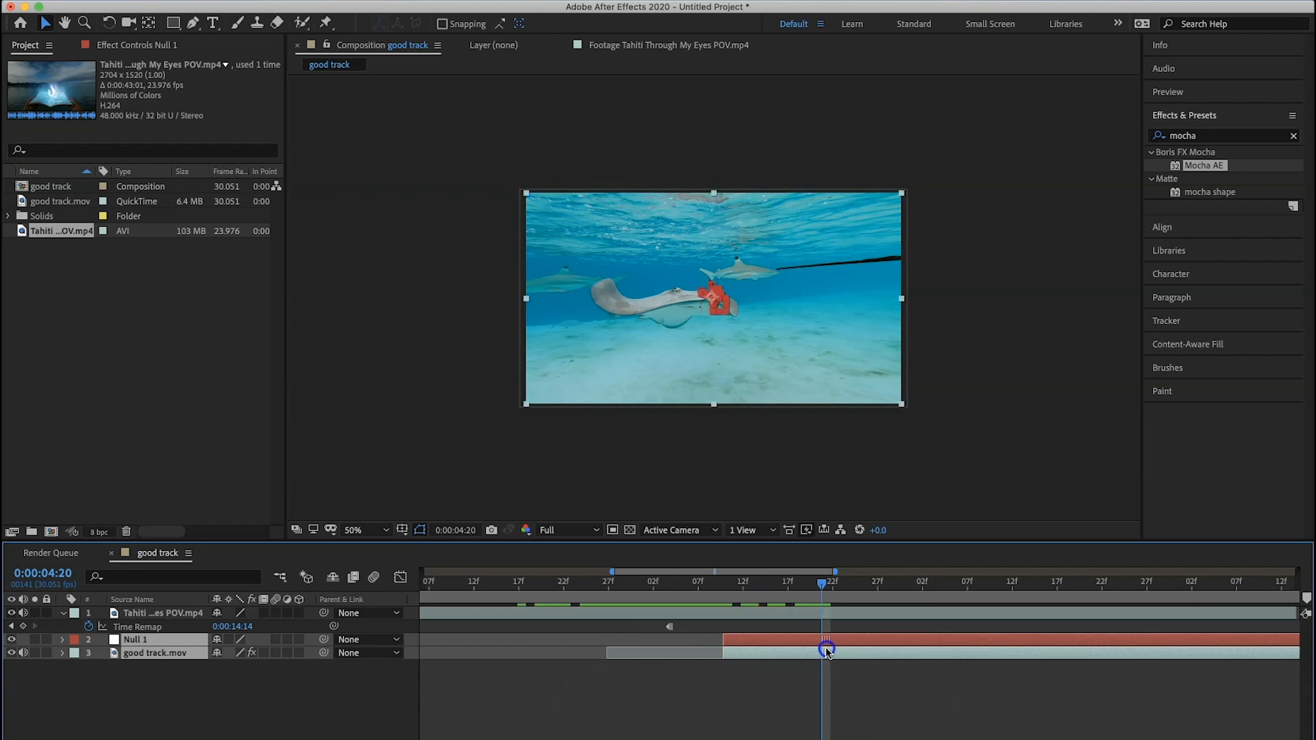
pyautogui.moveTo(826, 649); pyautogui.dragTo(774, 643)
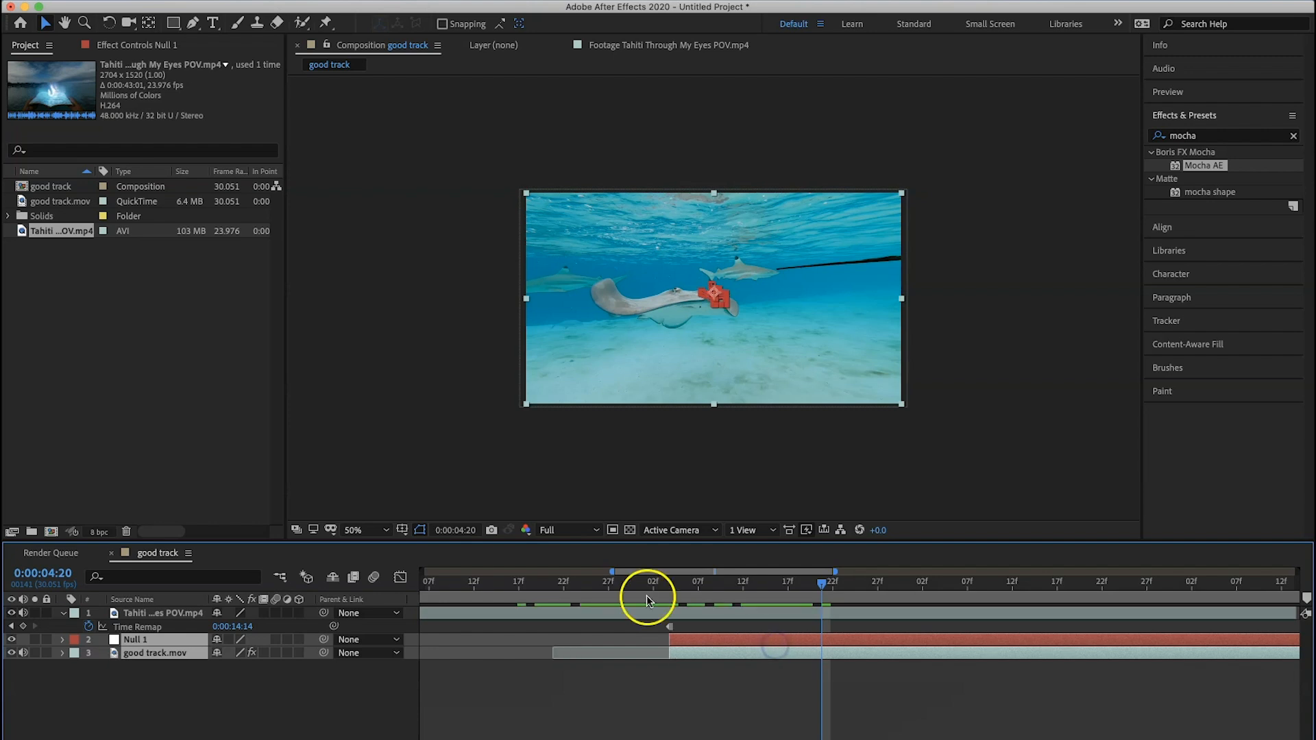
pyautogui.moveTo(652, 586); pyautogui.dragTo(797, 591)
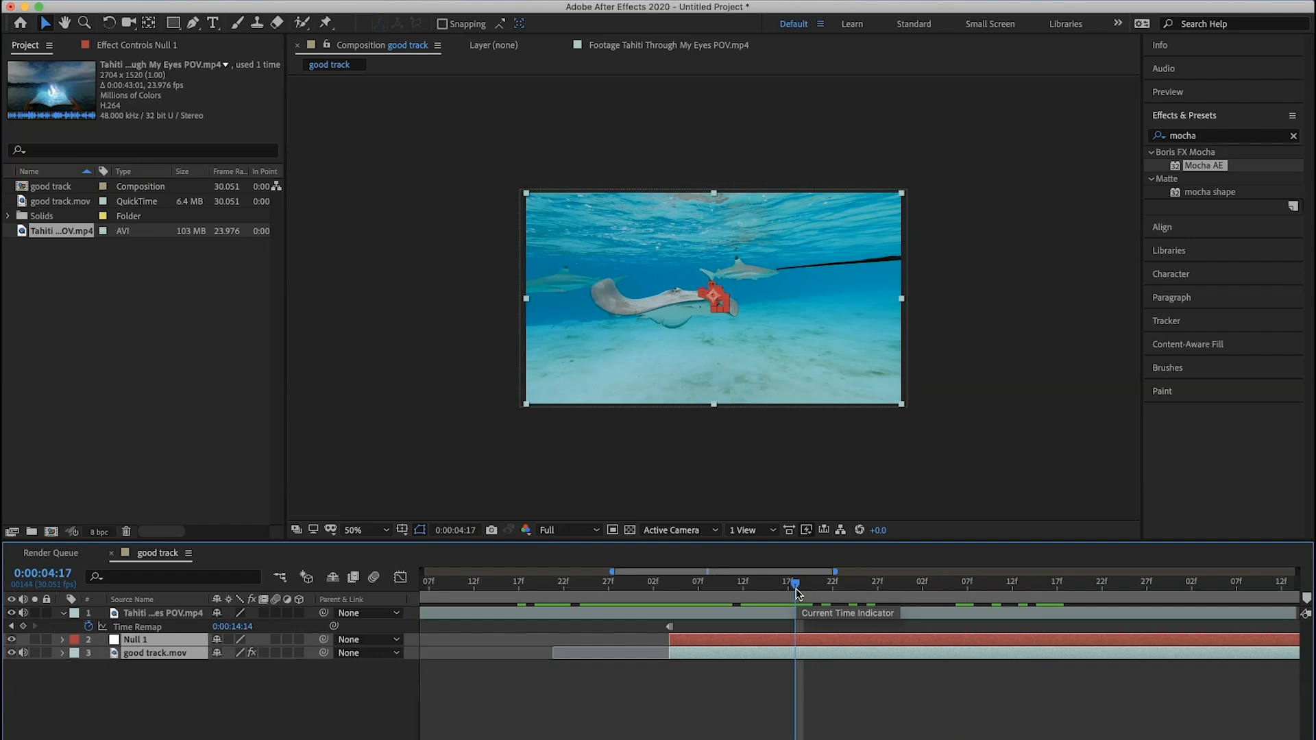
pyautogui.scroll(-5, 796, 591)
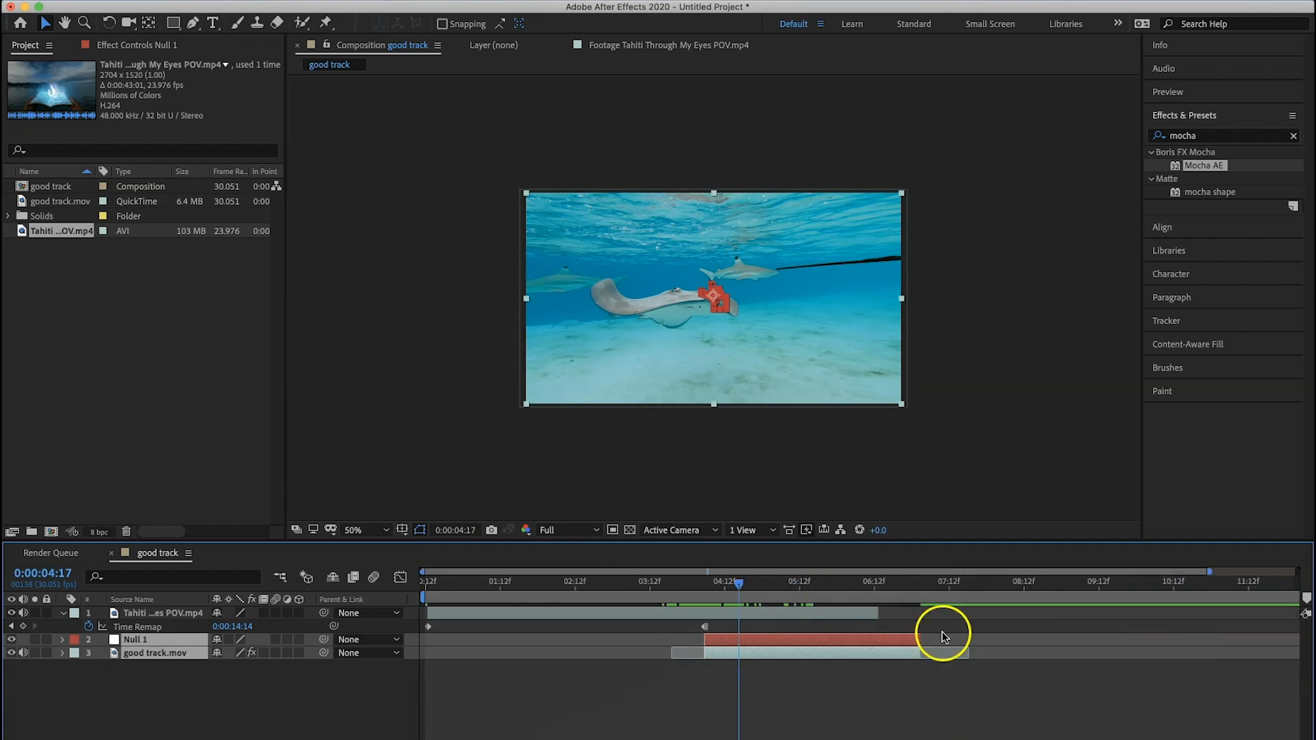
# Extend the Tahiti layer's end to match the tracked layers and view its last frames near 0:00:07:00
pyautogui.click(876, 587)
pyautogui.scroll(5, 873, 588)
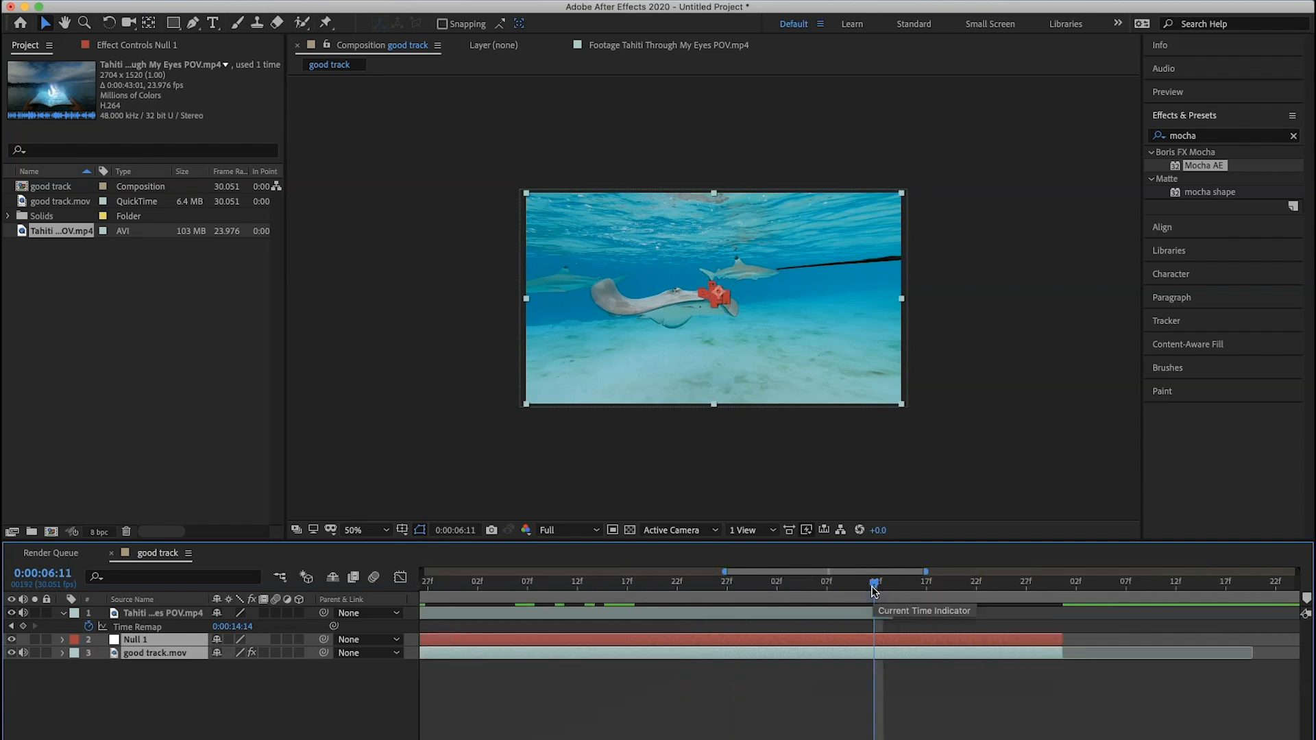
pyautogui.click(923, 621)
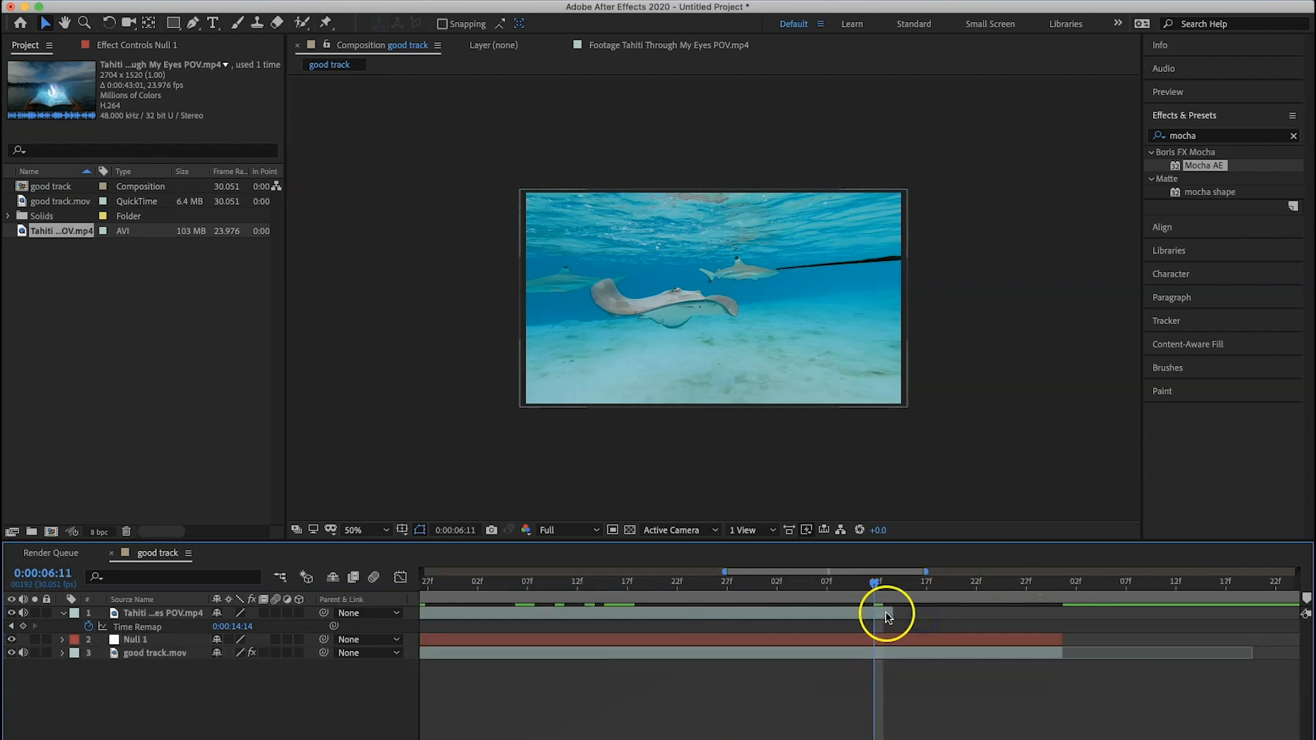
pyautogui.moveTo(887, 616); pyautogui.dragTo(1013, 613)
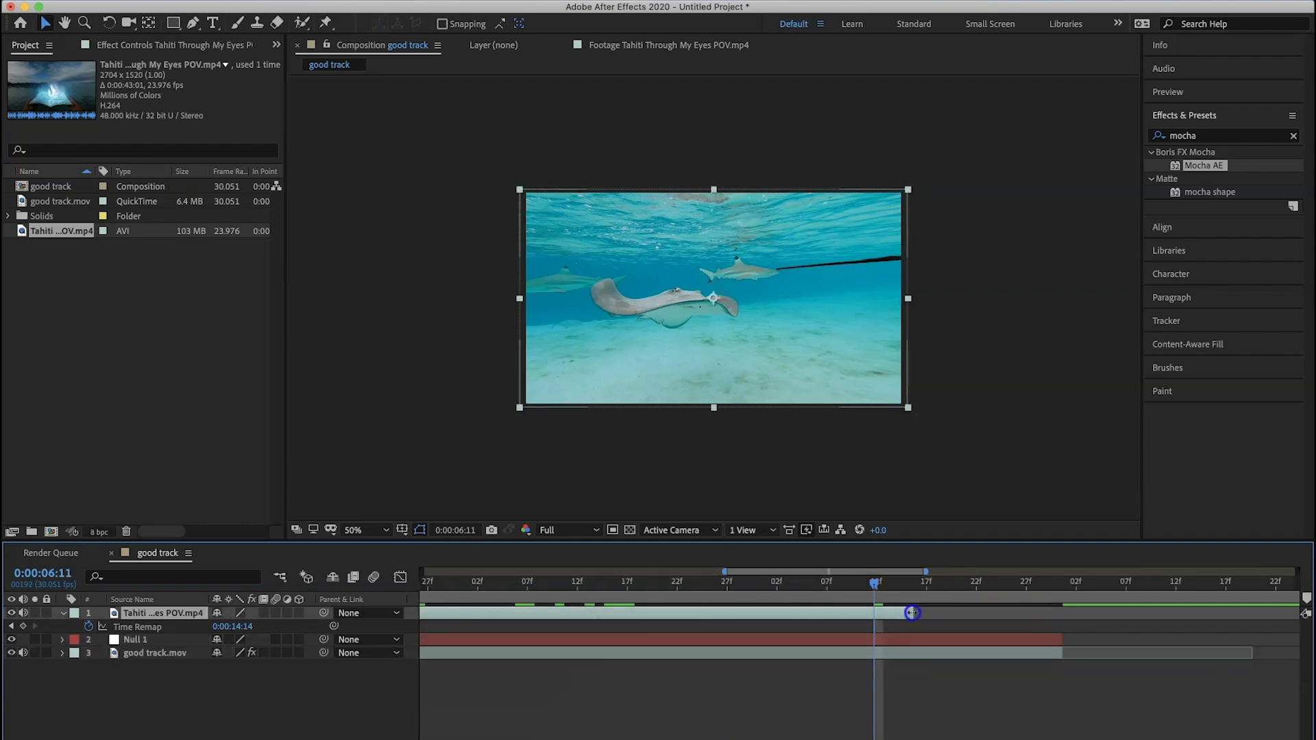
pyautogui.click(1059, 584)
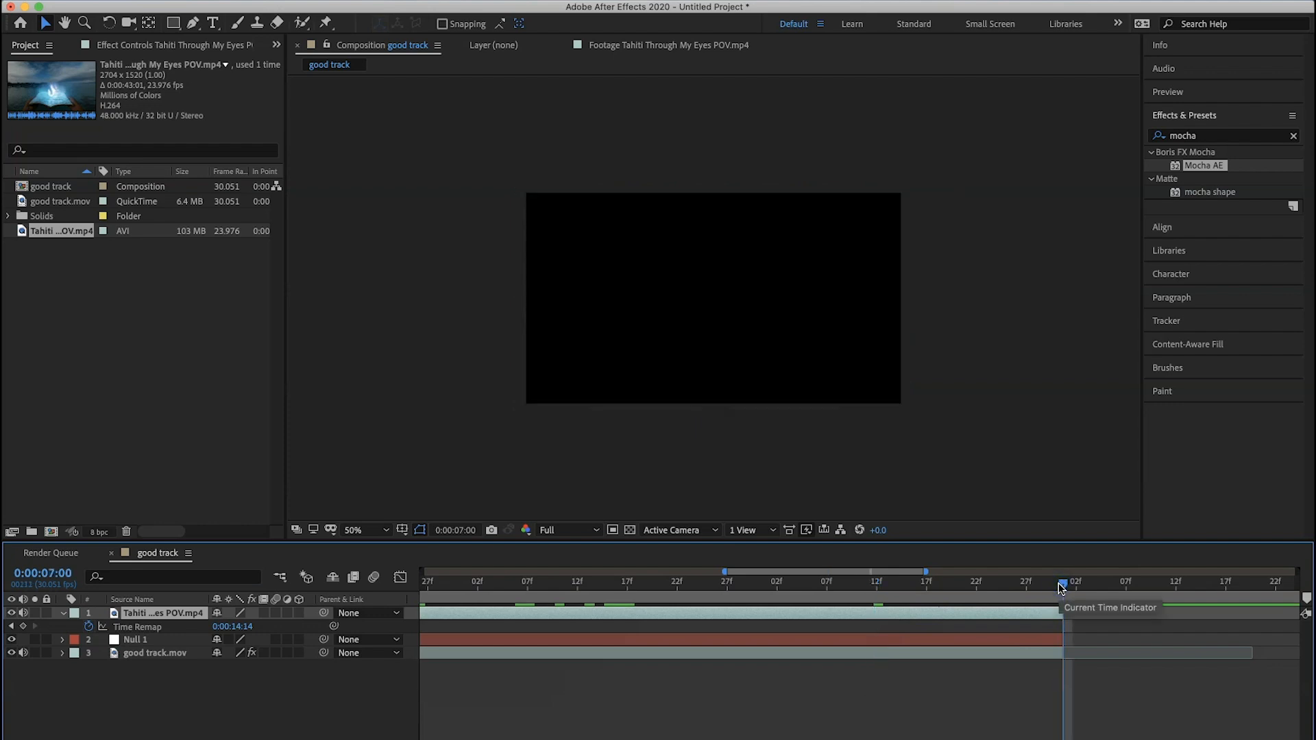
pyautogui.click(1074, 599)
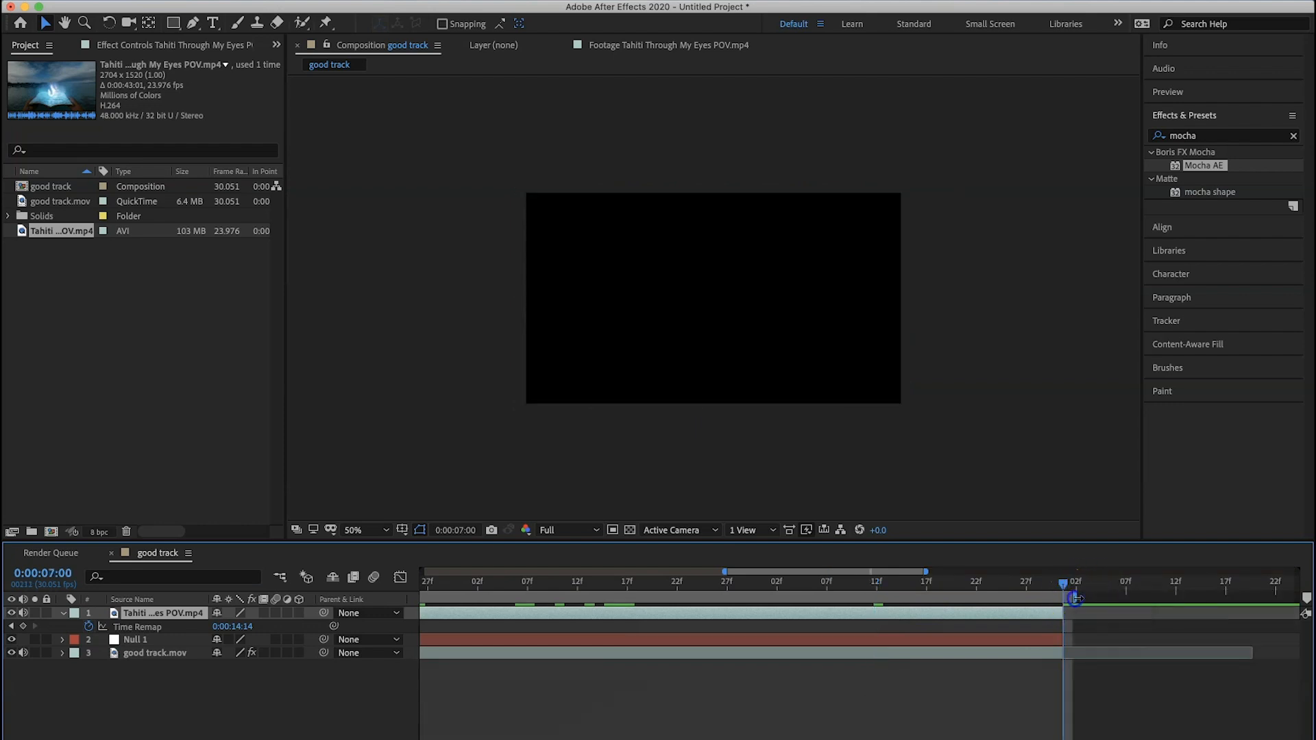
pyautogui.click(1034, 583)
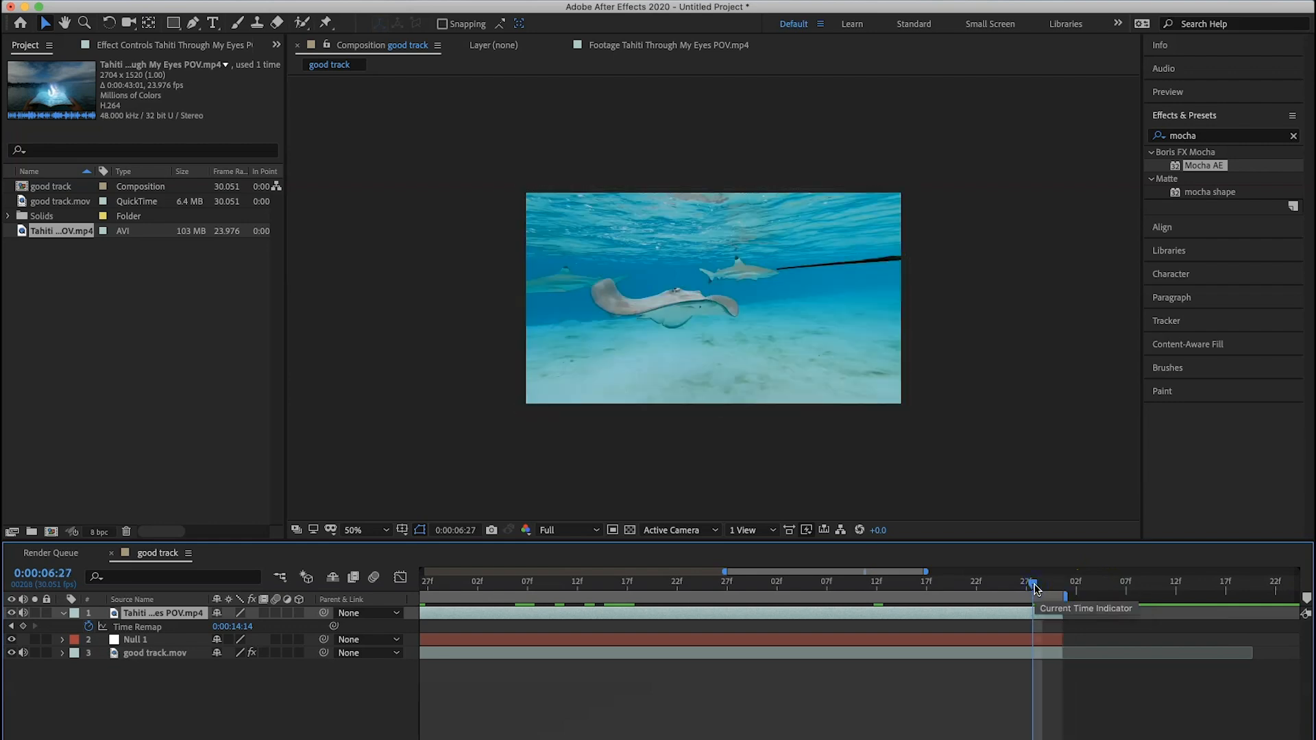
pyautogui.press('super+shift+x')
# At 0:00:04:03, parent the Tahiti footage layer to Null 1 so it follows the card
pyautogui.click(495, 583)
pyautogui.moveTo(506, 584); pyautogui.dragTo(476, 587)
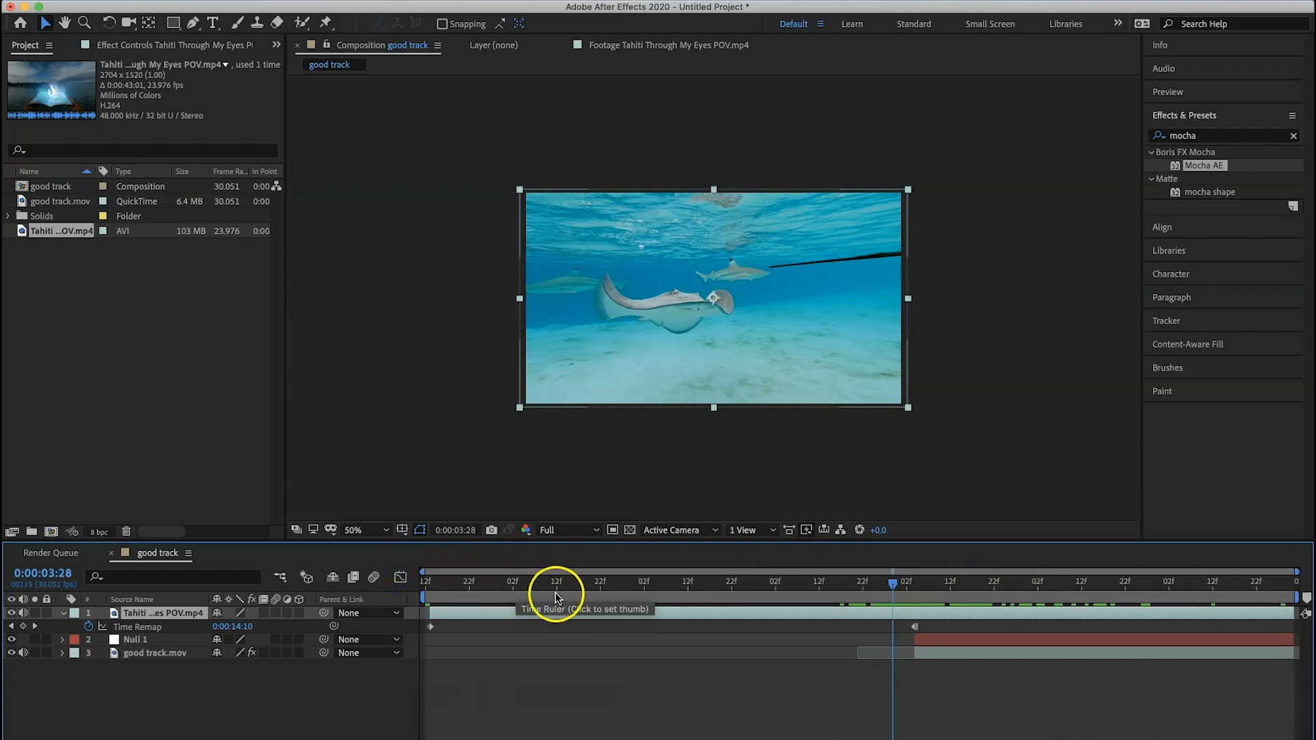
pyautogui.moveTo(475, 586); pyautogui.dragTo(913, 585)
pyautogui.press('=')
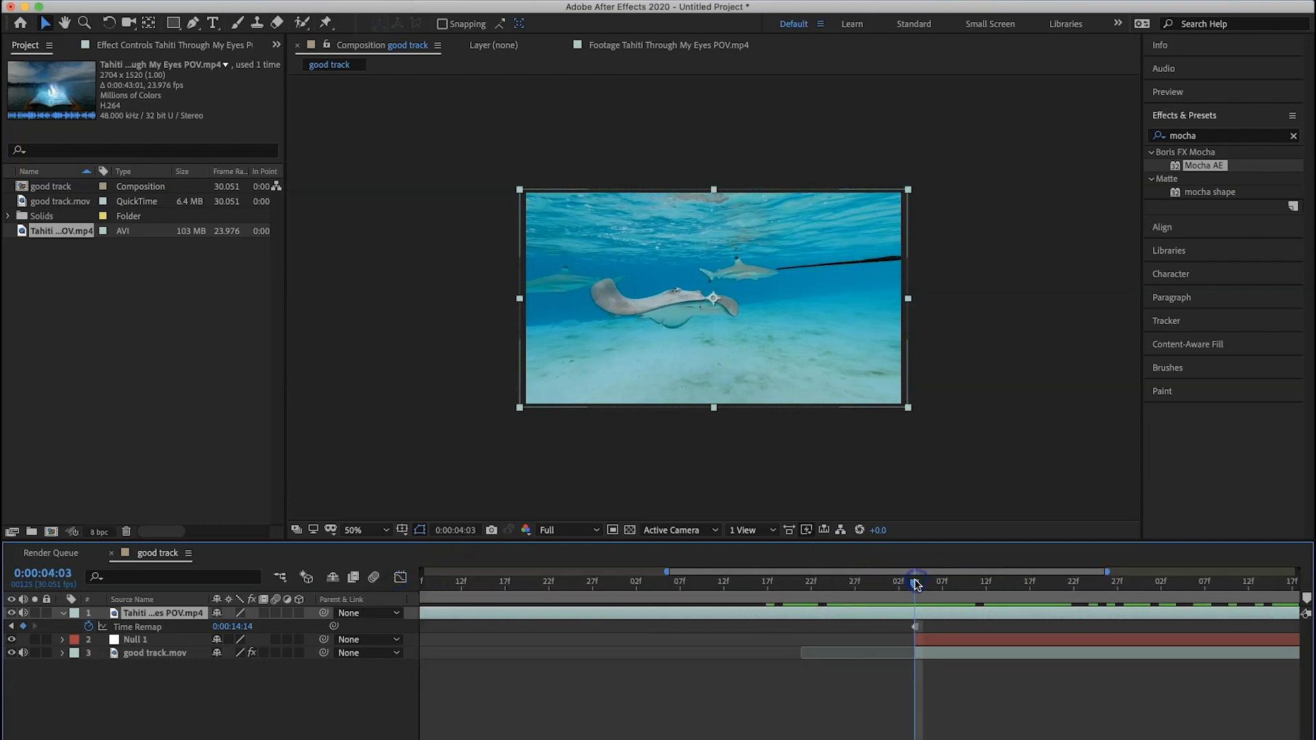
pyautogui.click(915, 585)
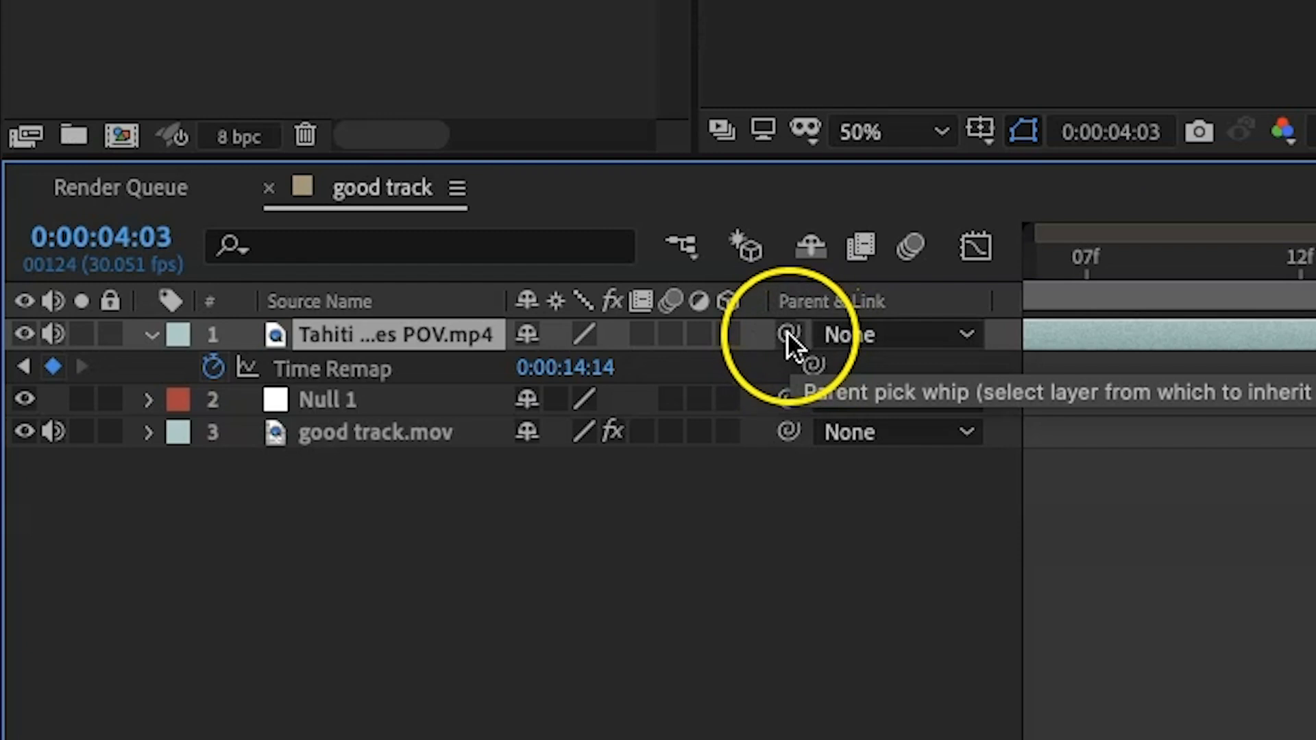
pyautogui.moveTo(788, 334); pyautogui.dragTo(359, 399)
pyautogui.moveTo(882, 581)
pyautogui.mouseDown()
pyautogui.moveTo(1103, 589)
pyautogui.moveTo(865, 610)
pyautogui.mouseUp()
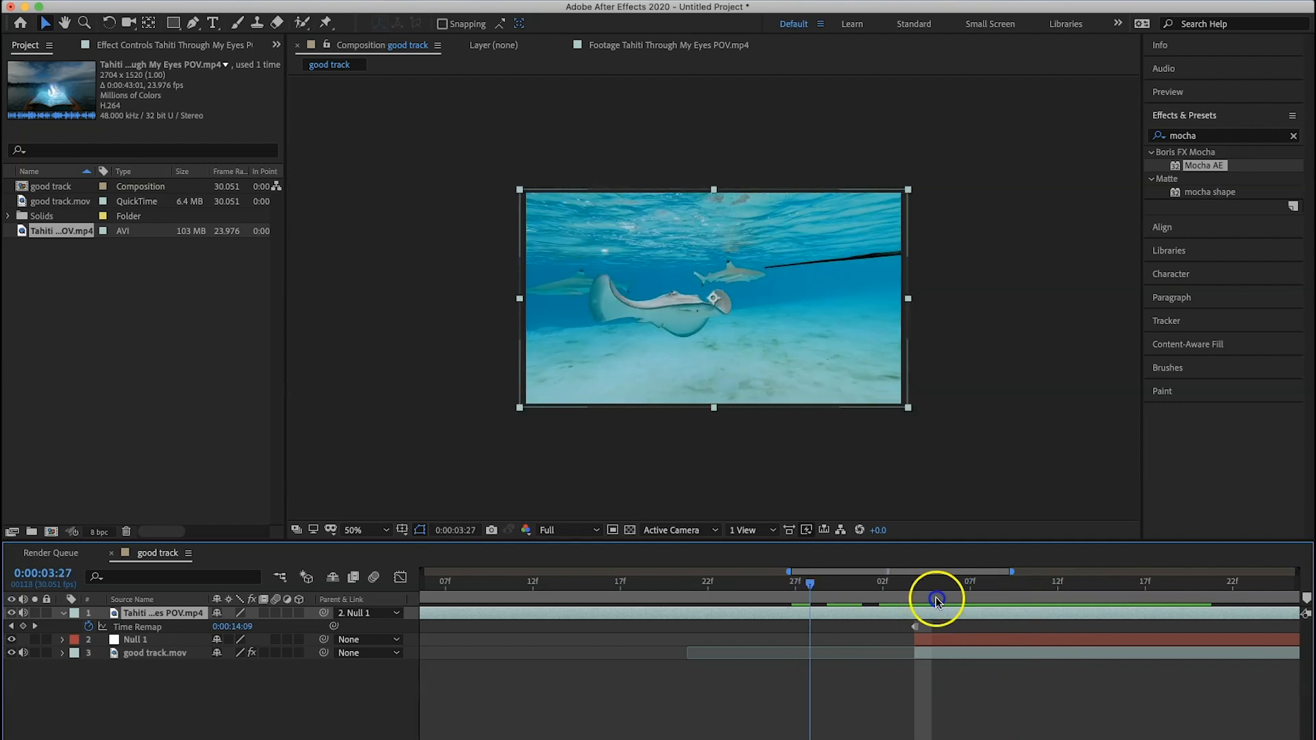
pyautogui.moveTo(865, 609); pyautogui.dragTo(909, 602)
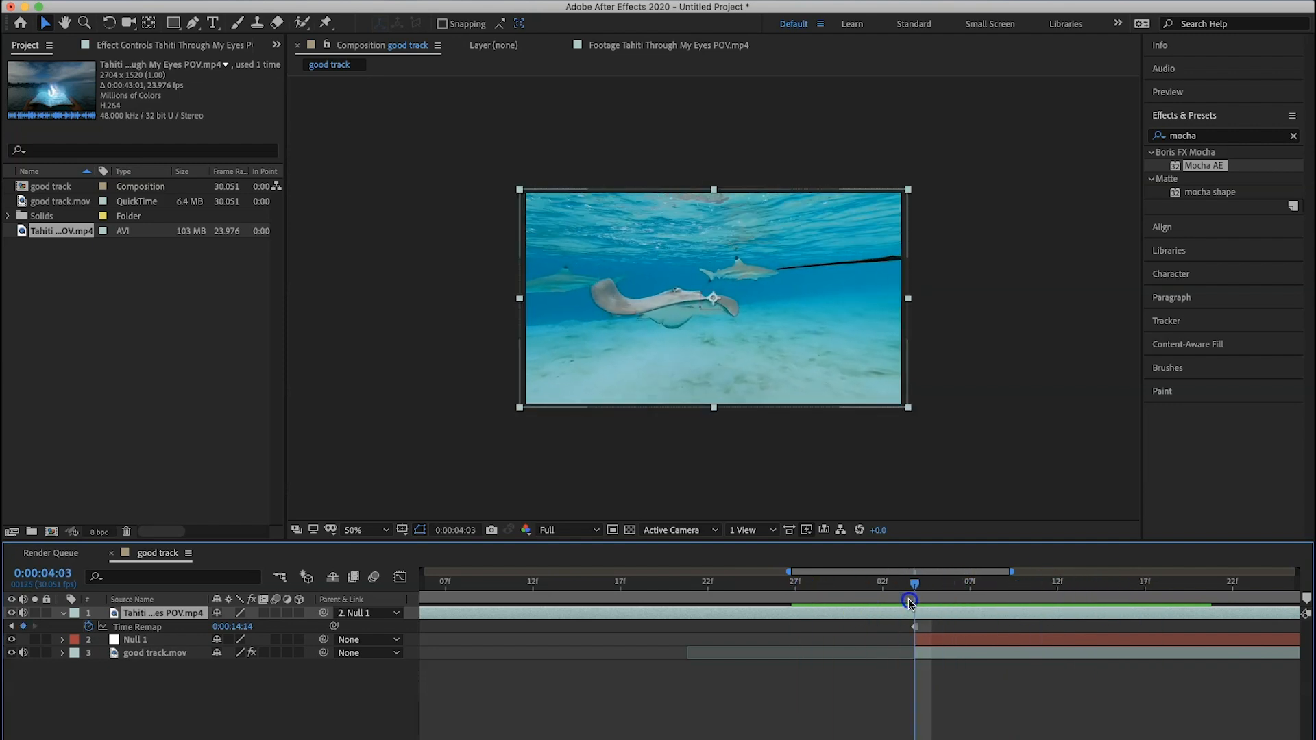
pyautogui.hscroll(3, 773, 705)
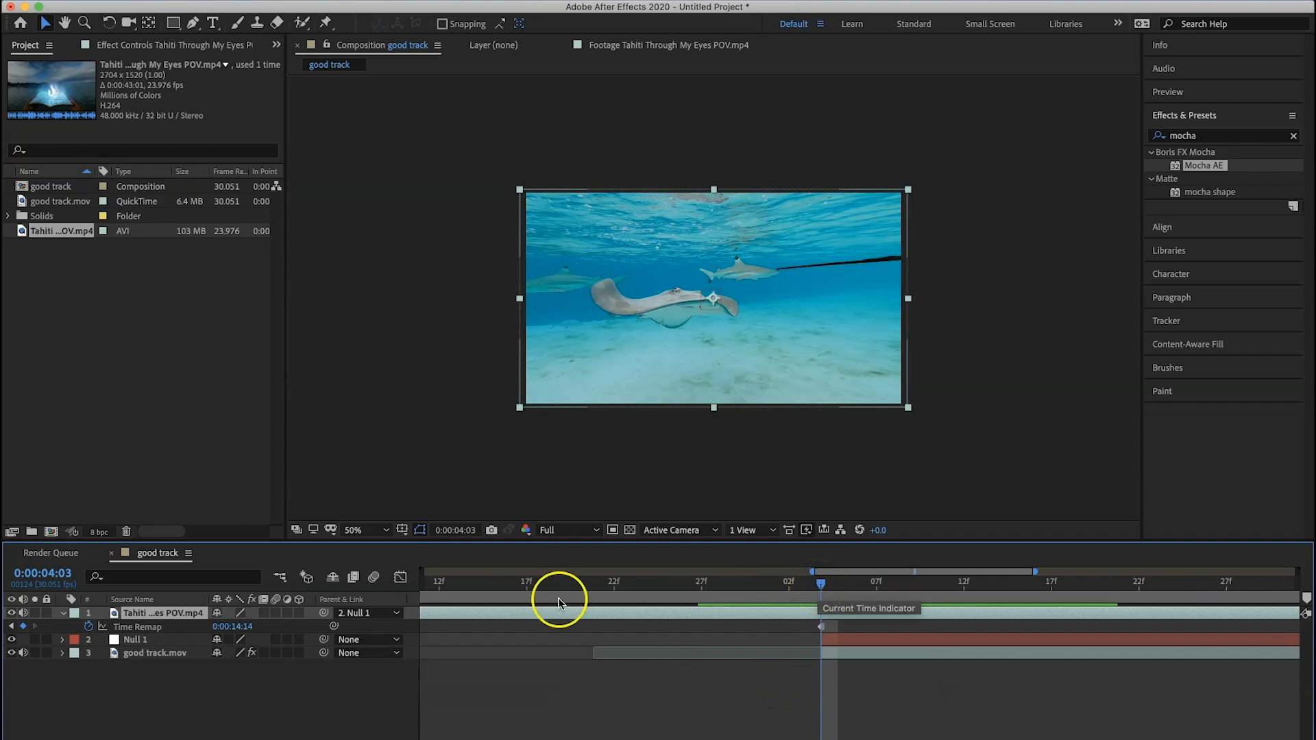
# Keyframe the Tahiti layer's Scale from 73.4% at 4:03 to 105.4% a few frames later
pyautogui.press('s')
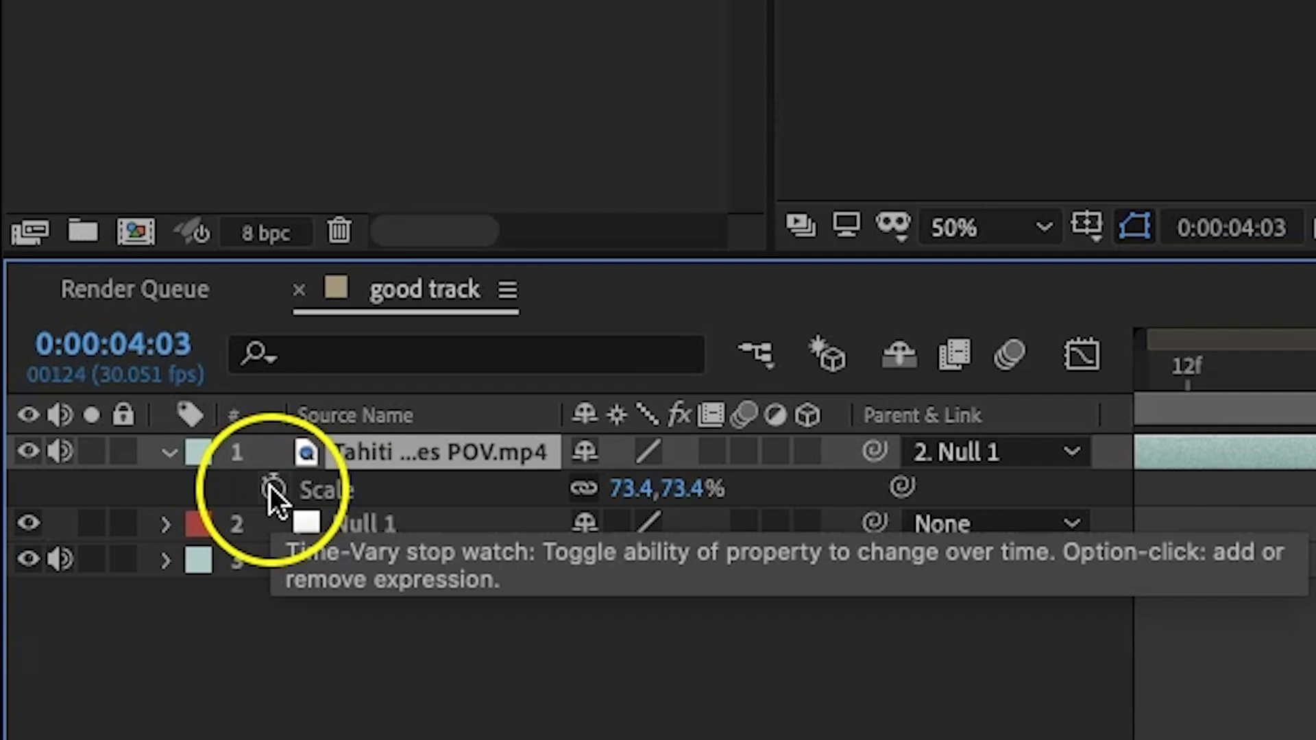
pyautogui.click(270, 487)
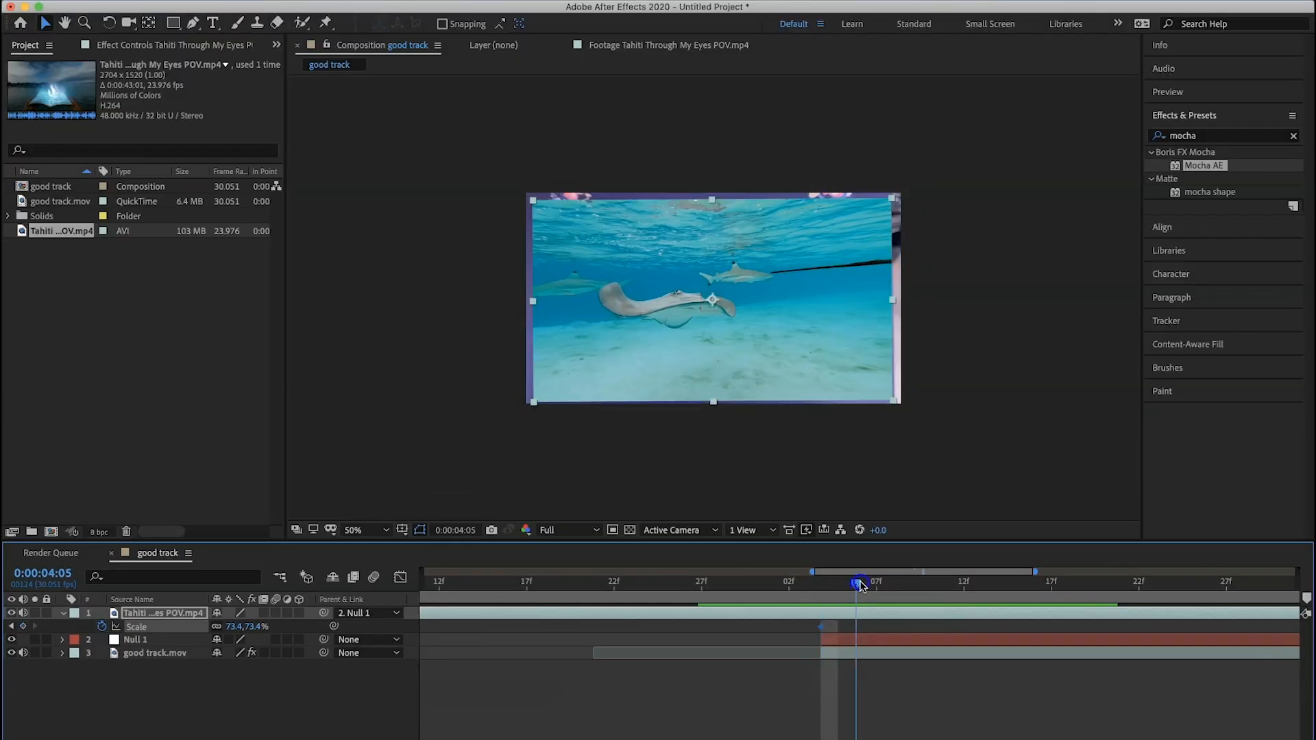
pyautogui.moveTo(834, 586); pyautogui.dragTo(996, 572)
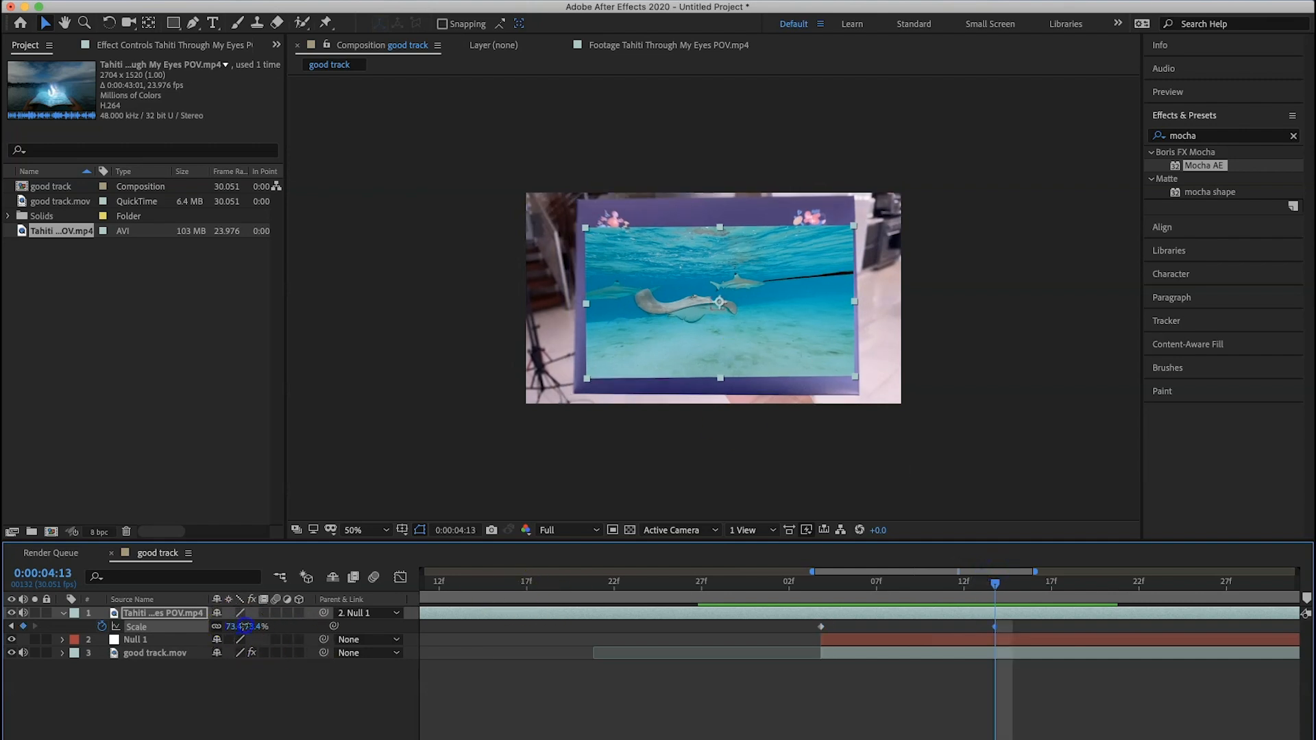
pyautogui.moveTo(243, 626); pyautogui.dragTo(253, 625)
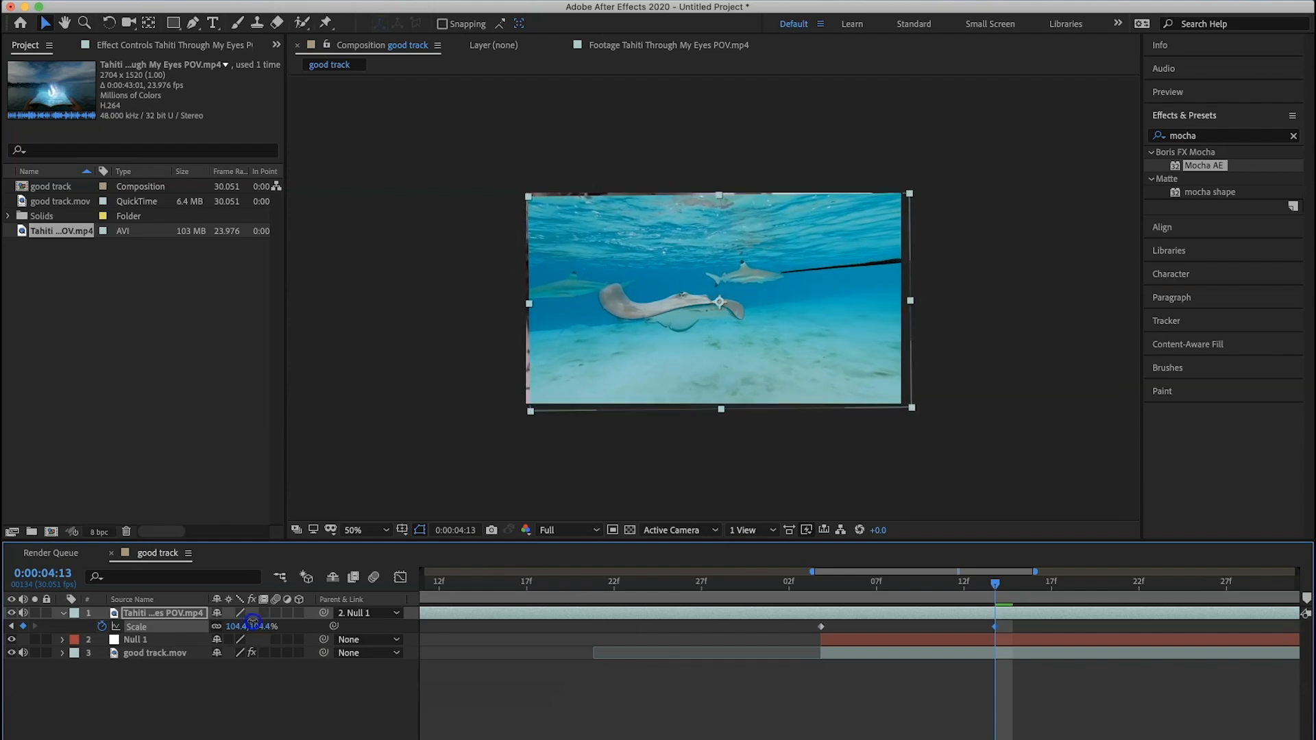
pyautogui.moveTo(253, 623); pyautogui.dragTo(255, 624)
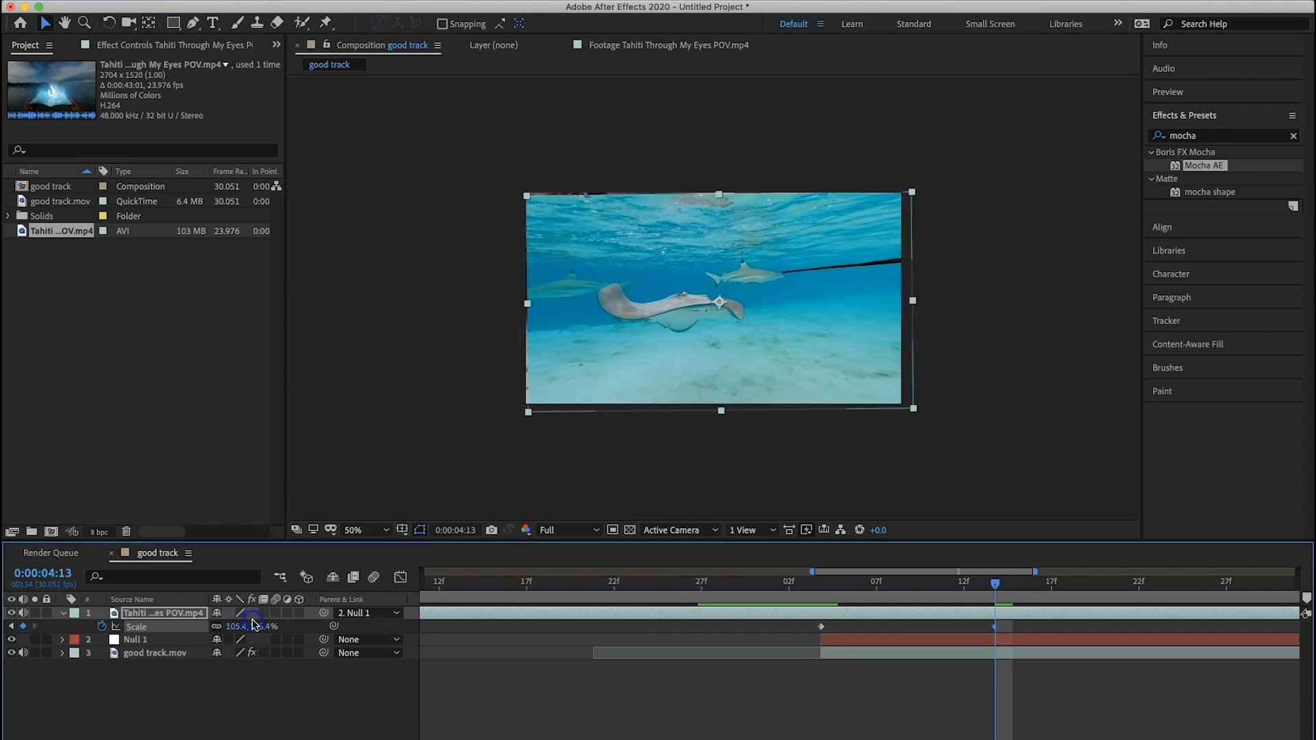
# Play back and scrub through the scale animation, settling the time at 4:21
pyautogui.click(749, 582)
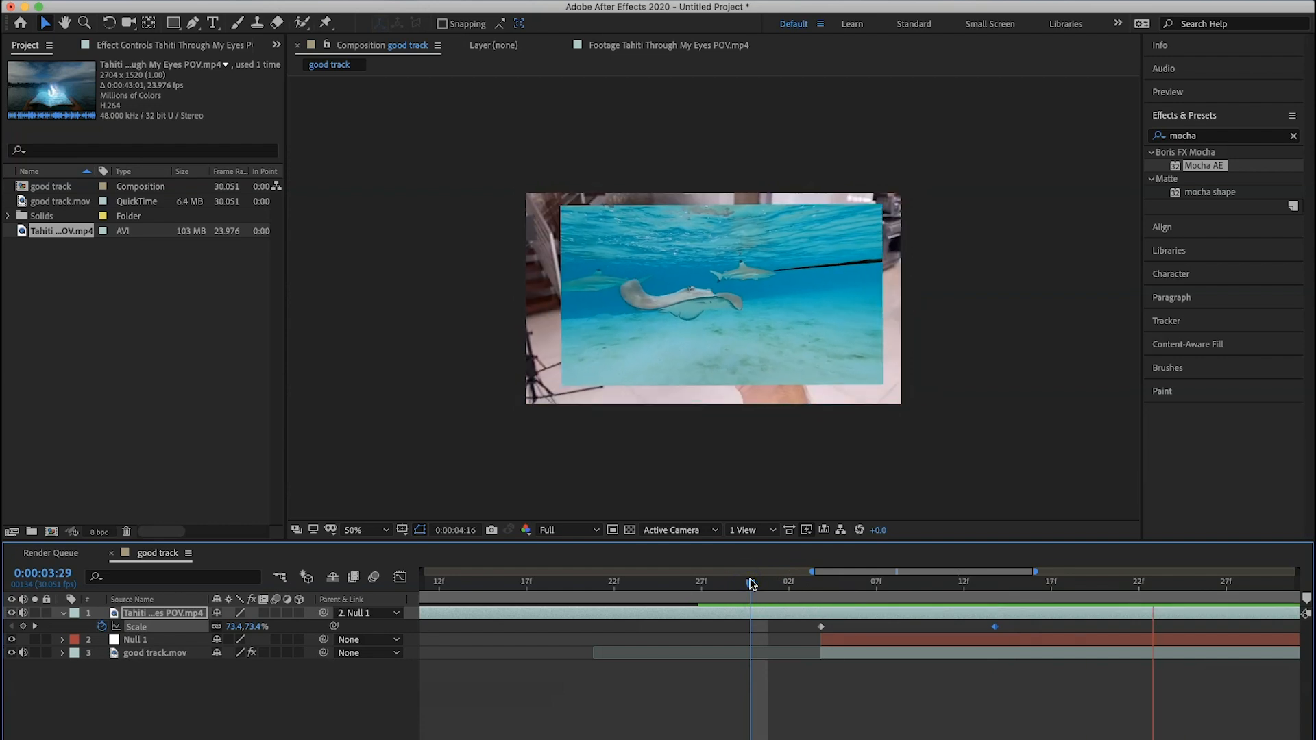
pyautogui.click(733, 584)
pyautogui.click(24, 653)
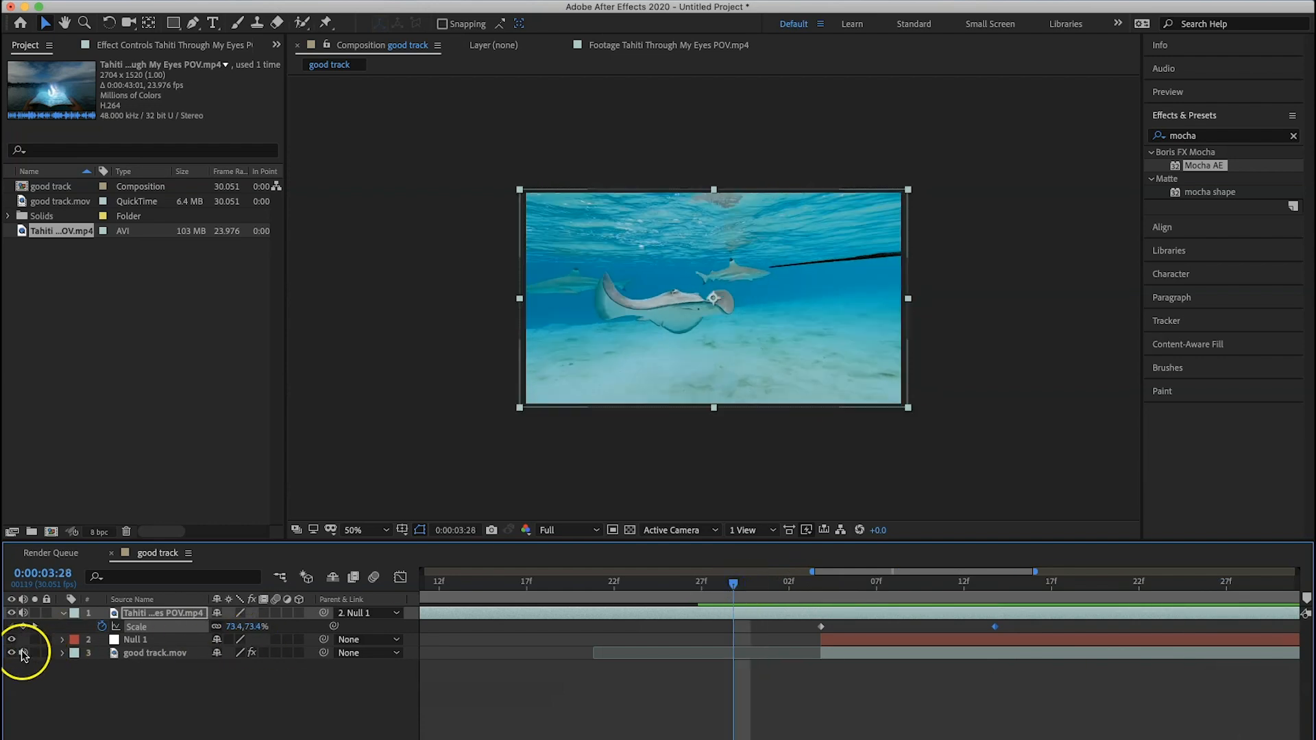
pyautogui.moveTo(736, 597); pyautogui.dragTo(1170, 572)
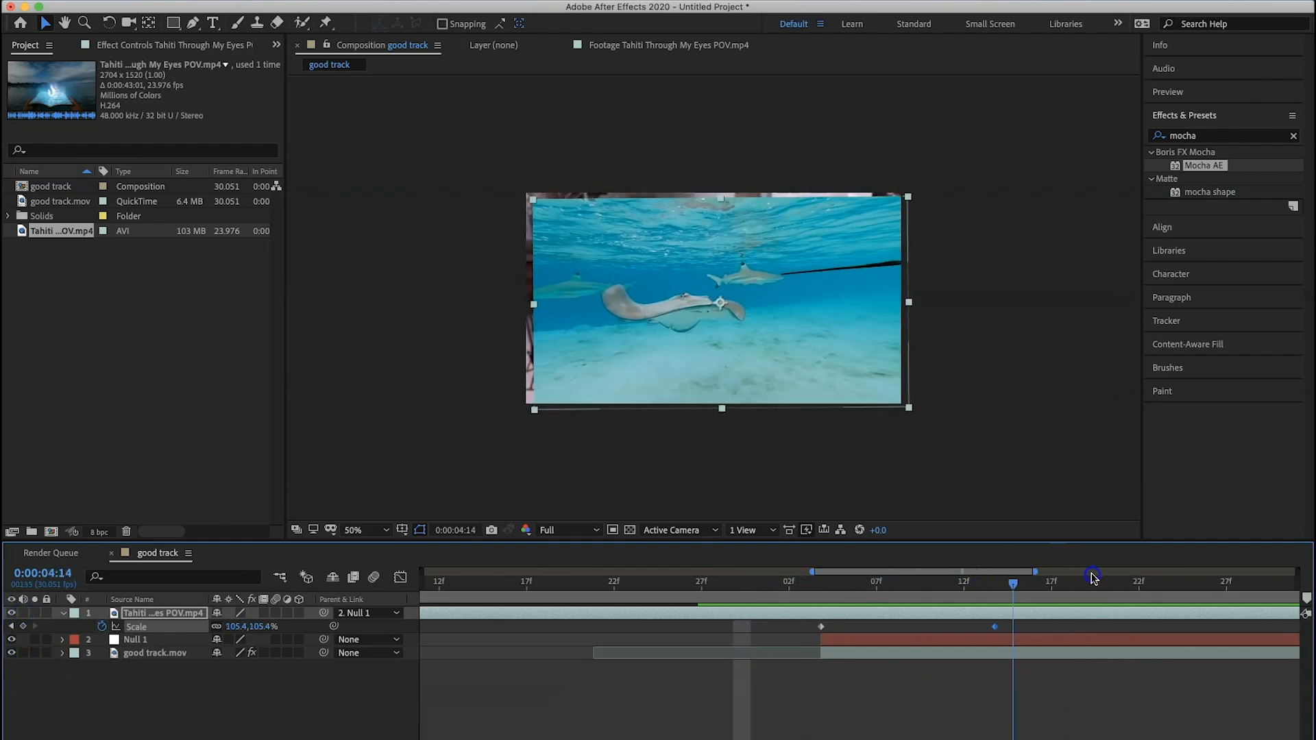
pyautogui.moveTo(1171, 573); pyautogui.dragTo(819, 583)
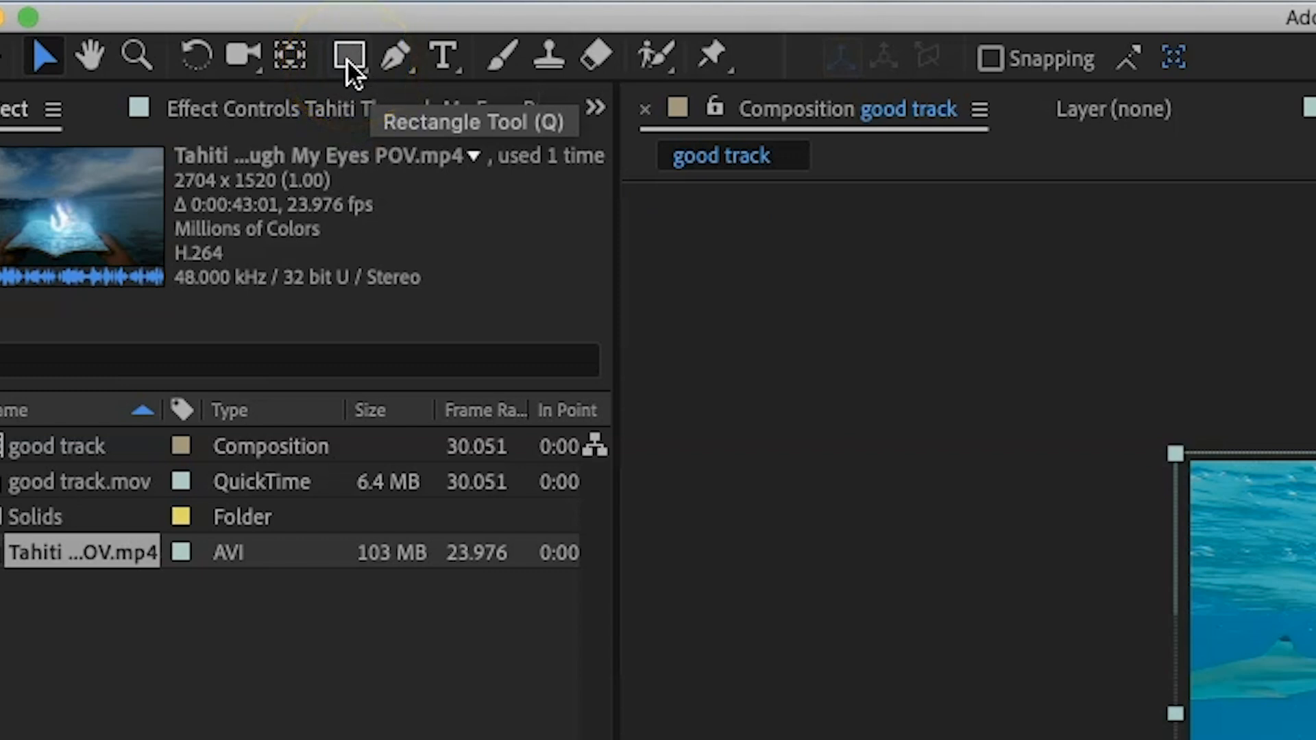
# Add a full-layer rectangular mask to the Tahiti footage and reveal its mask properties
pyautogui.click(347, 59)
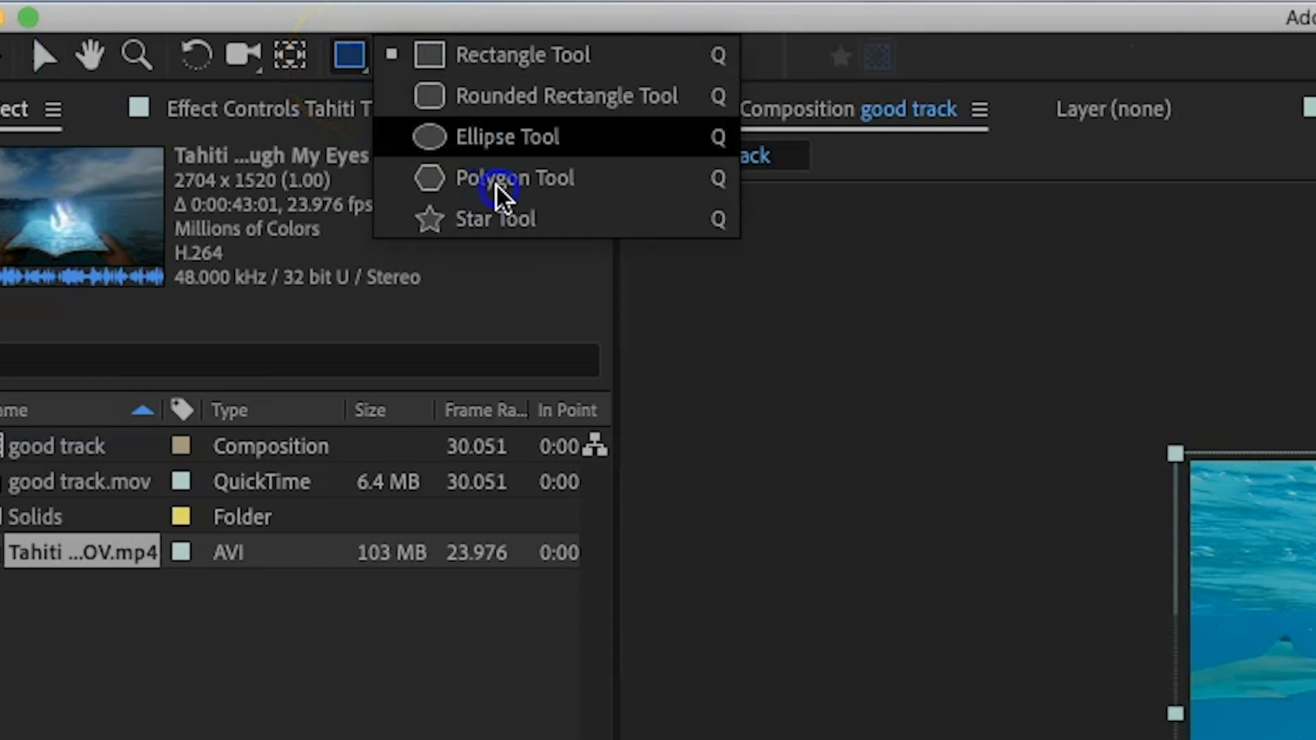
pyautogui.click(495, 60)
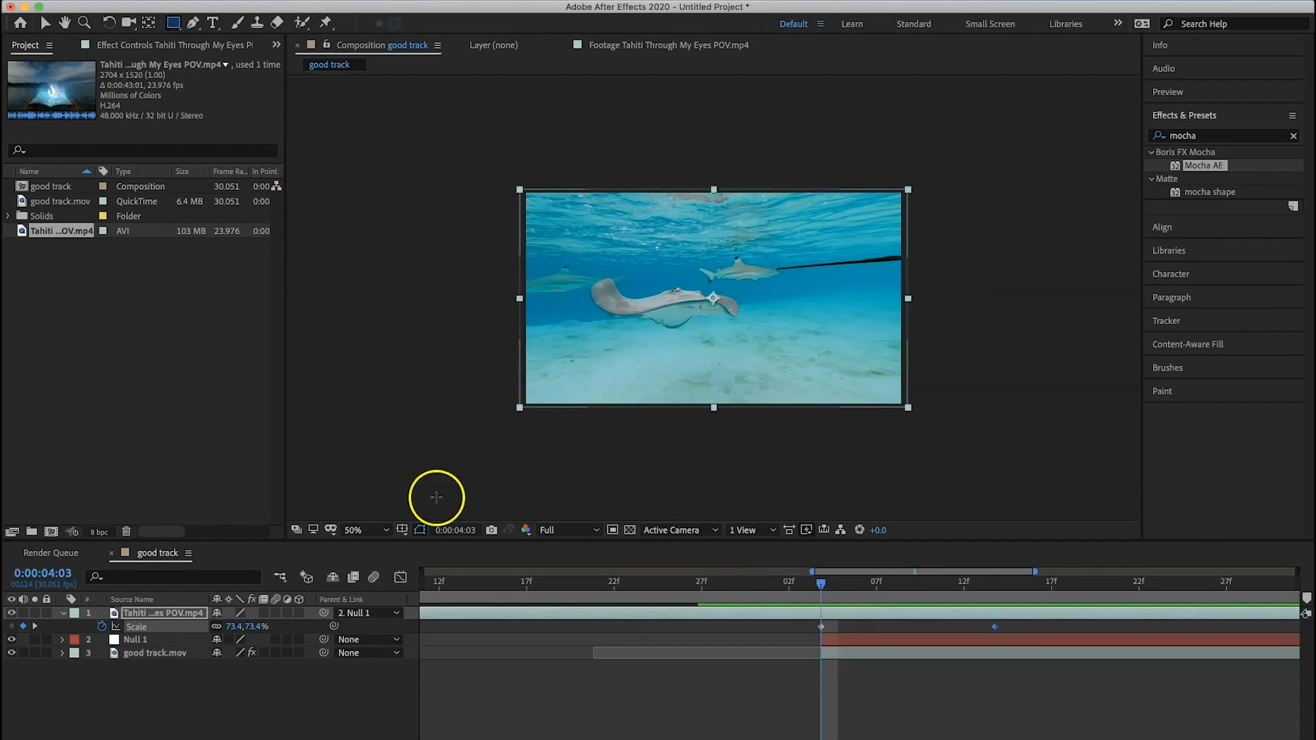
pyautogui.doubleClick(174, 26)
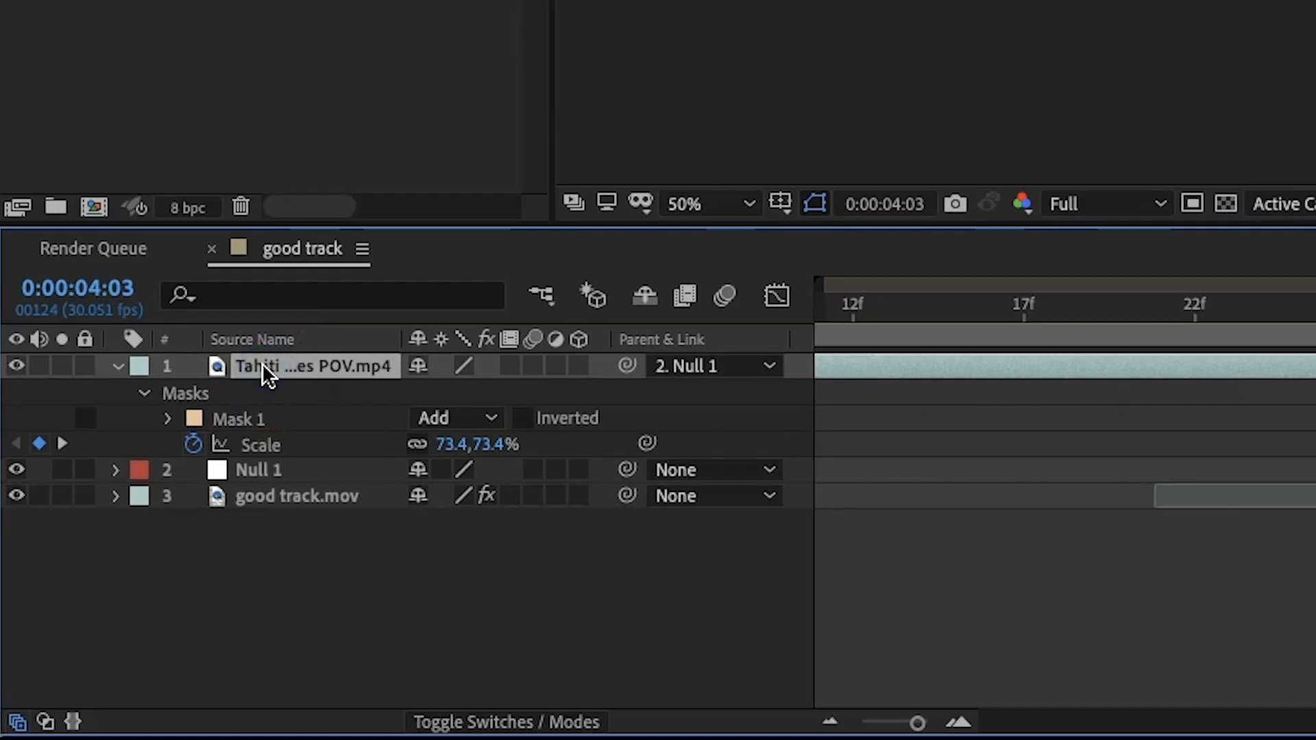
pyautogui.press('m')
pyautogui.press('m')
pyautogui.press('m')
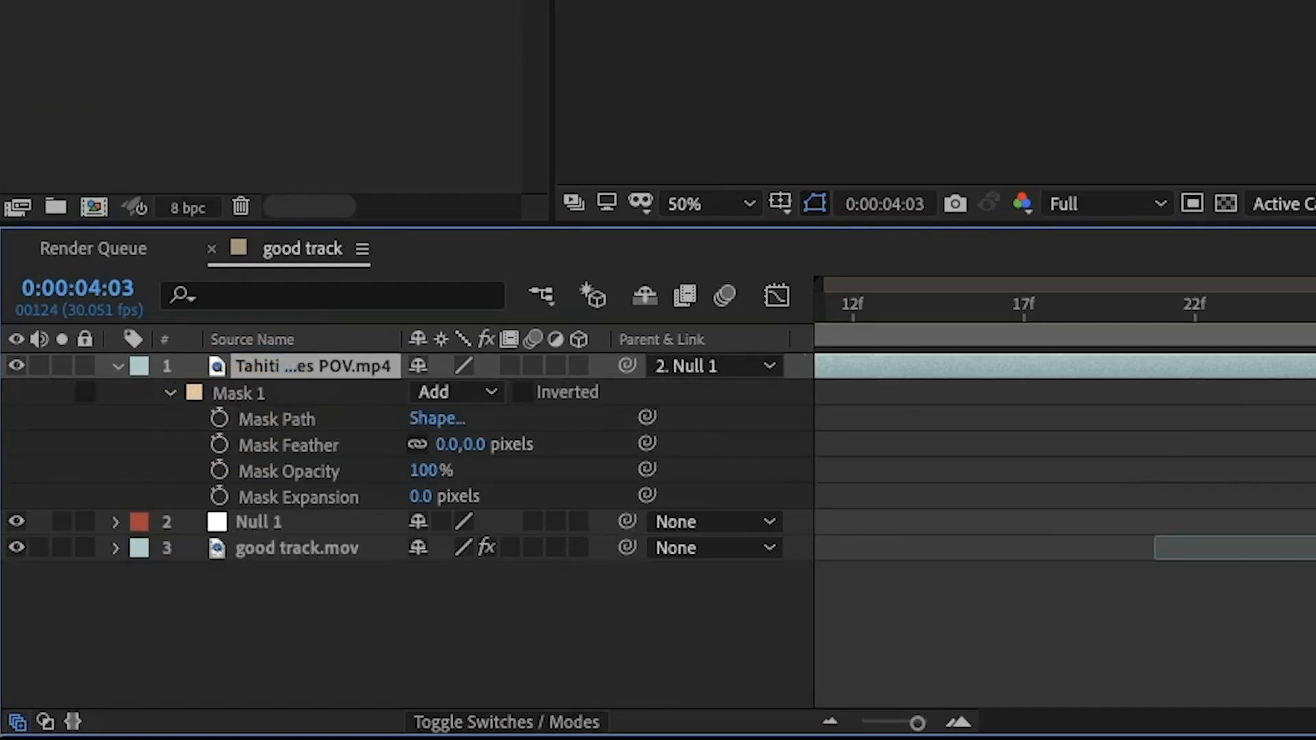
# Keyframe Mask Path, Feather and Expansion at 4:03 and move ahead to 4:21
pyautogui.click(220, 420)
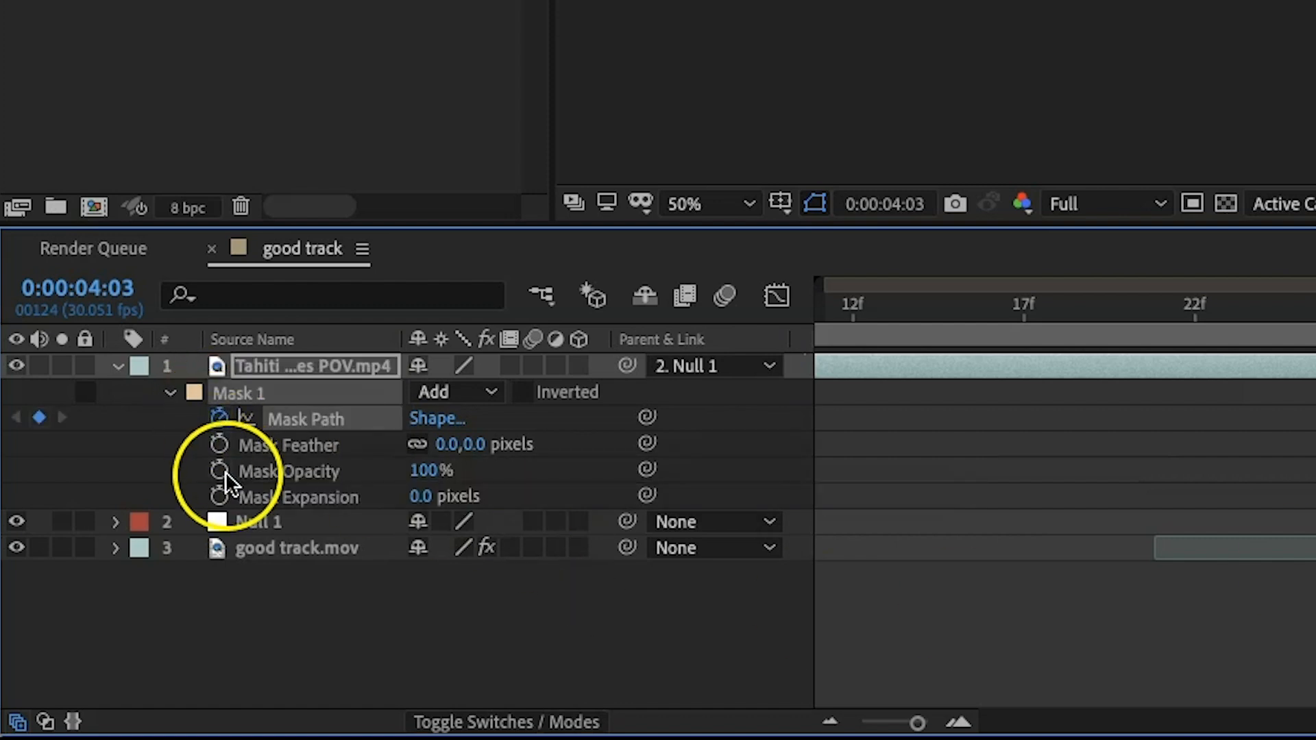
pyautogui.click(219, 497)
pyautogui.click(219, 444)
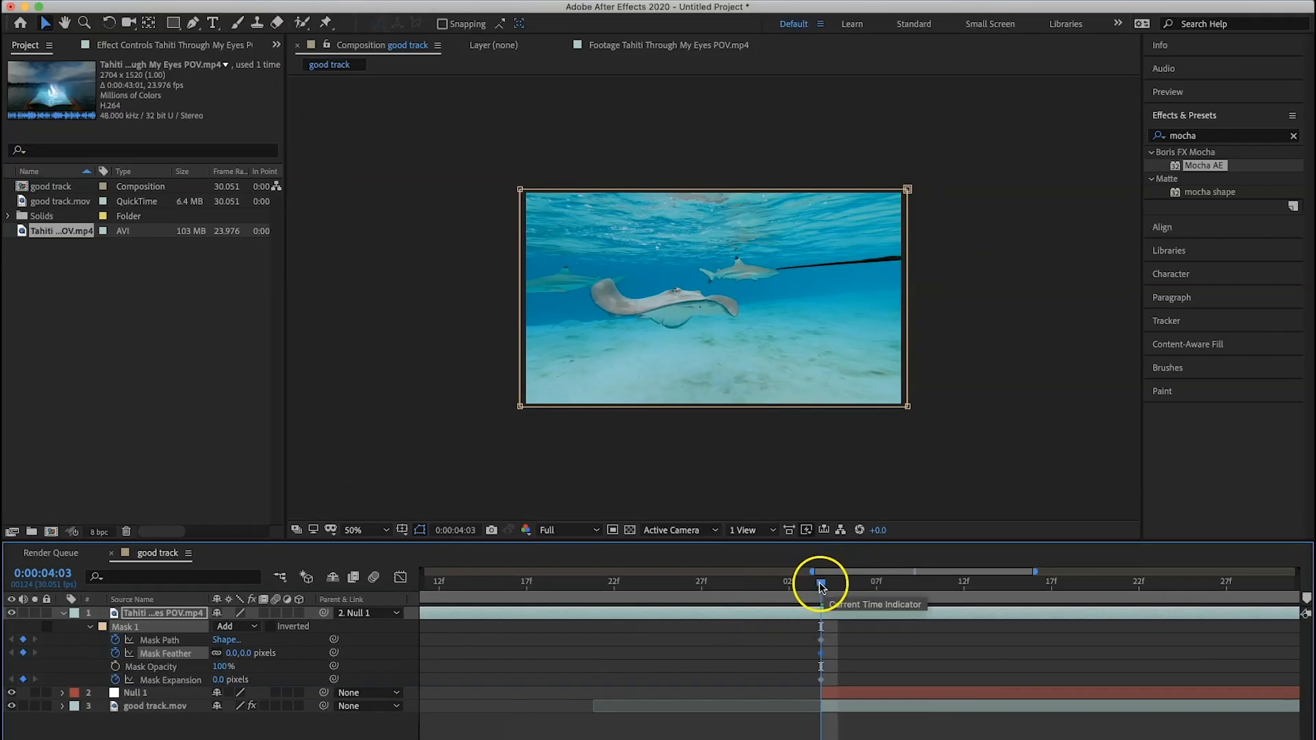
pyautogui.moveTo(821, 586); pyautogui.dragTo(876, 584)
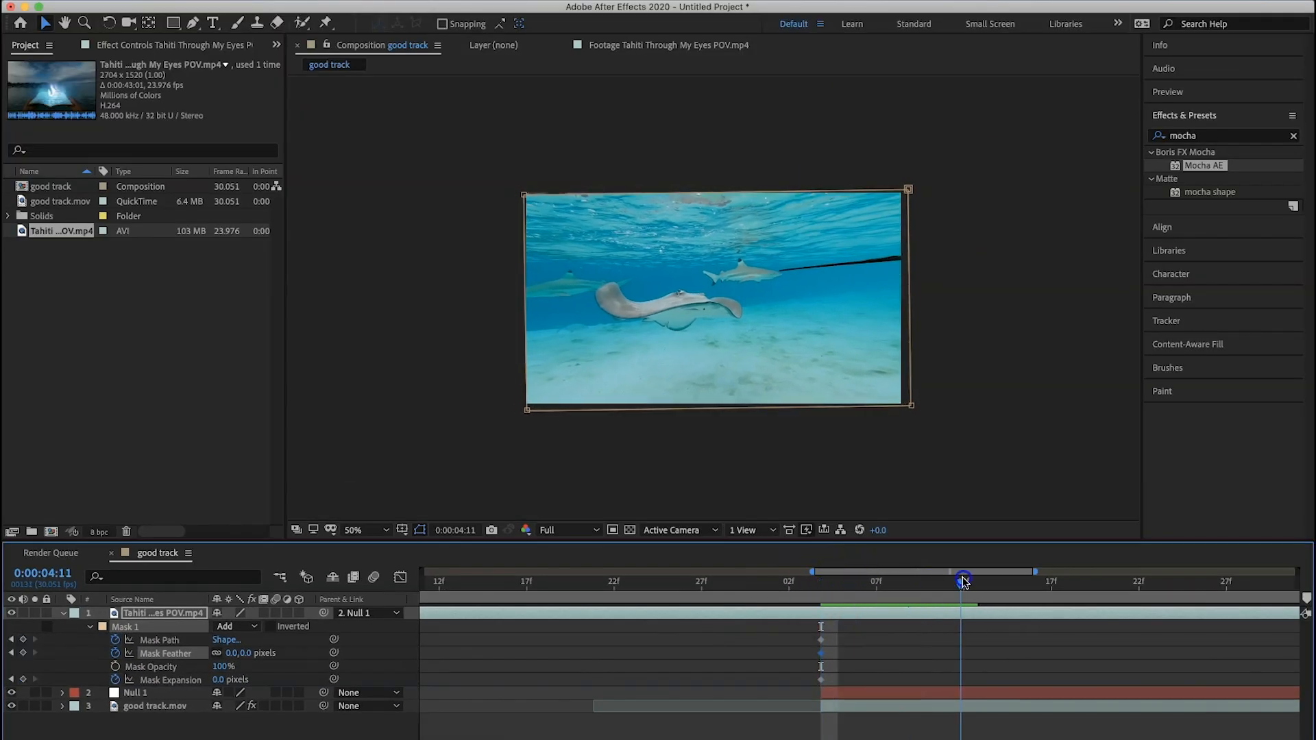
pyautogui.moveTo(963, 582); pyautogui.dragTo(1138, 582)
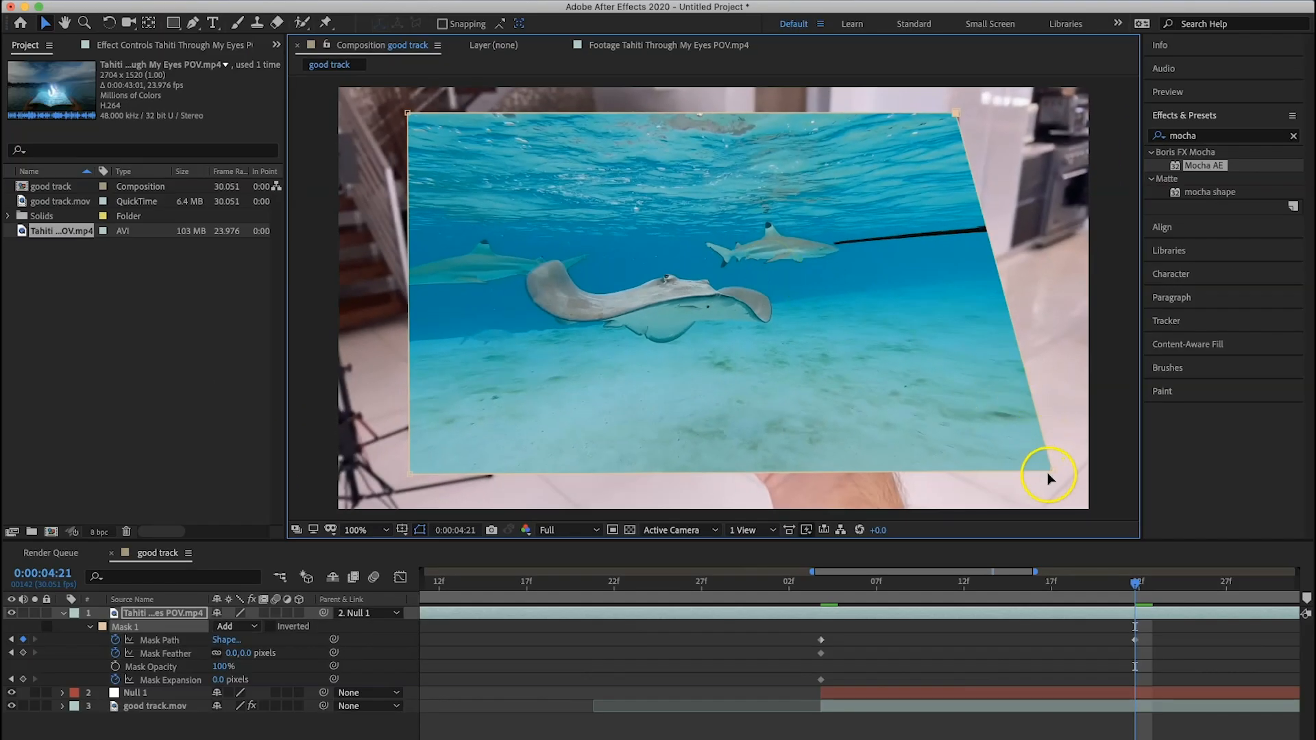
# Drag the mask corners onto the postcard's edges at 4:21, then return to 4:03
pyautogui.moveTo(1049, 479)
pyautogui.mouseDown()
pyautogui.moveTo(1025, 461)
pyautogui.moveTo(908, 446)
pyautogui.moveTo(960, 448)
pyautogui.mouseUp()
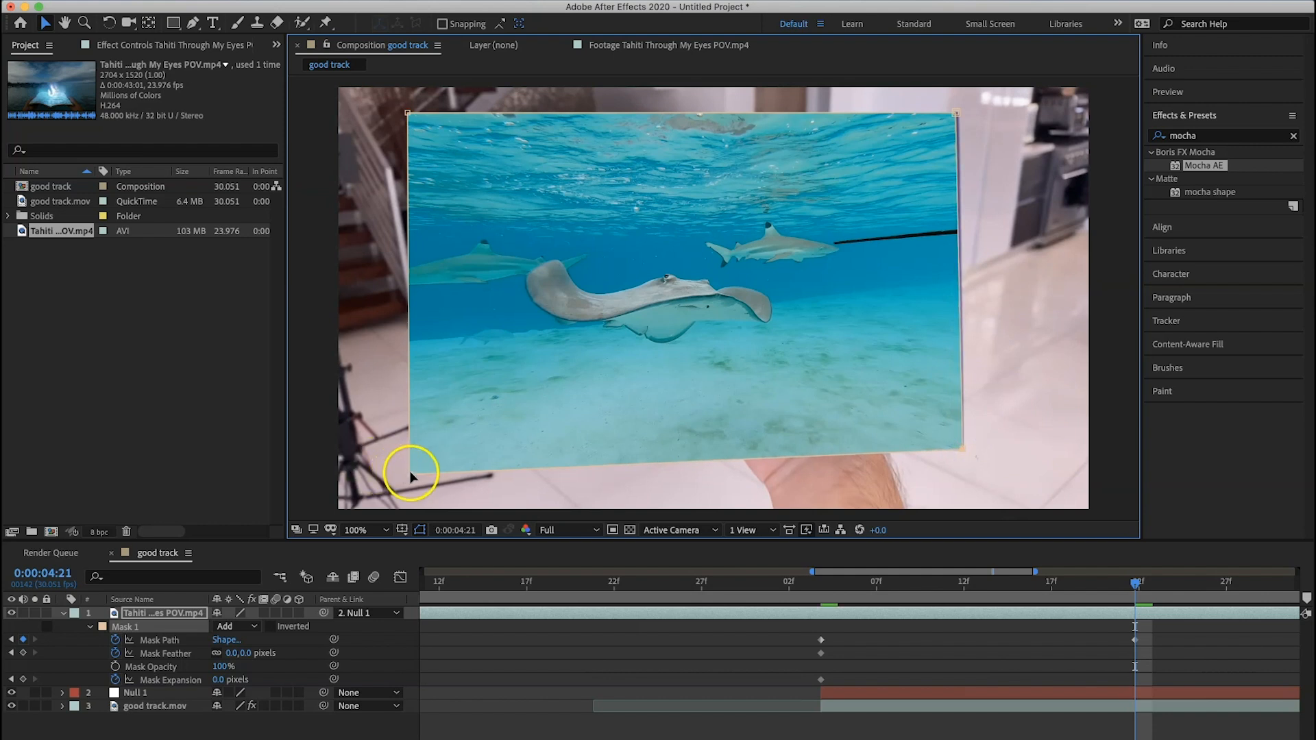
pyautogui.moveTo(411, 473)
pyautogui.mouseDown()
pyautogui.moveTo(455, 429)
pyautogui.moveTo(489, 443)
pyautogui.mouseUp()
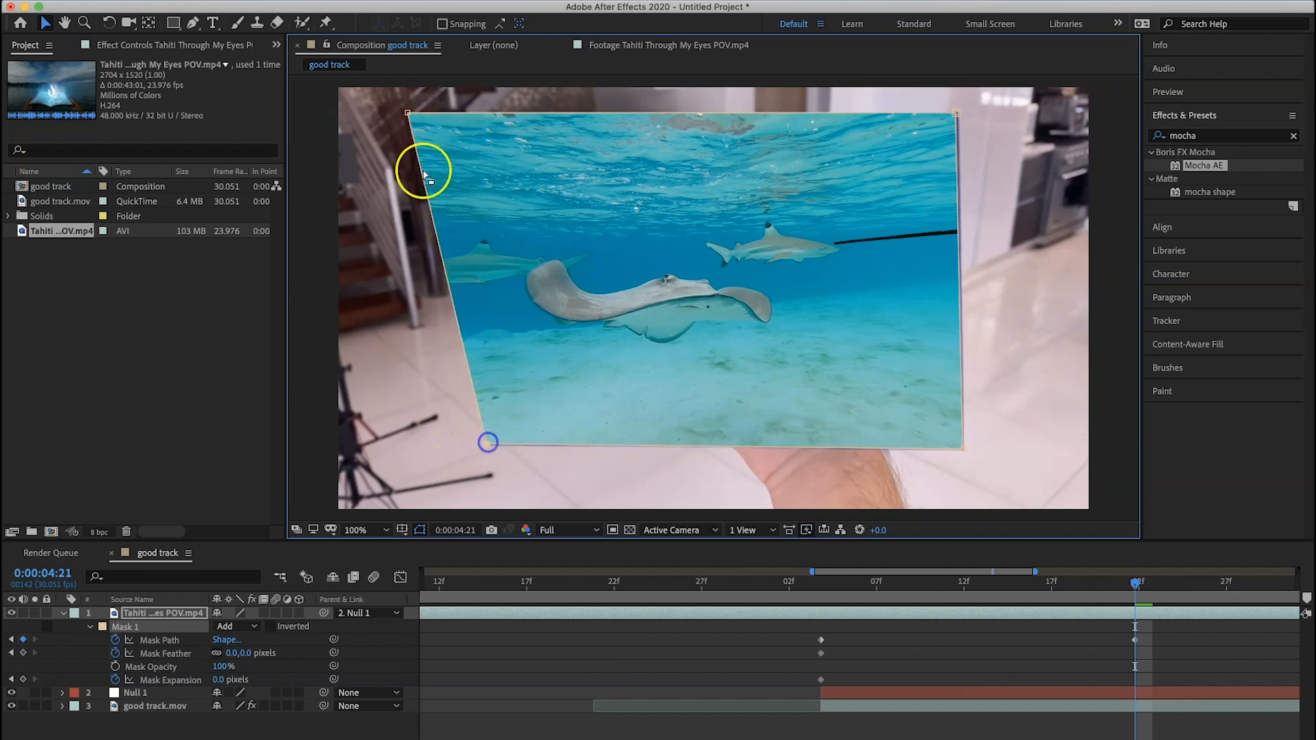
pyautogui.moveTo(442, 124); pyautogui.dragTo(493, 123)
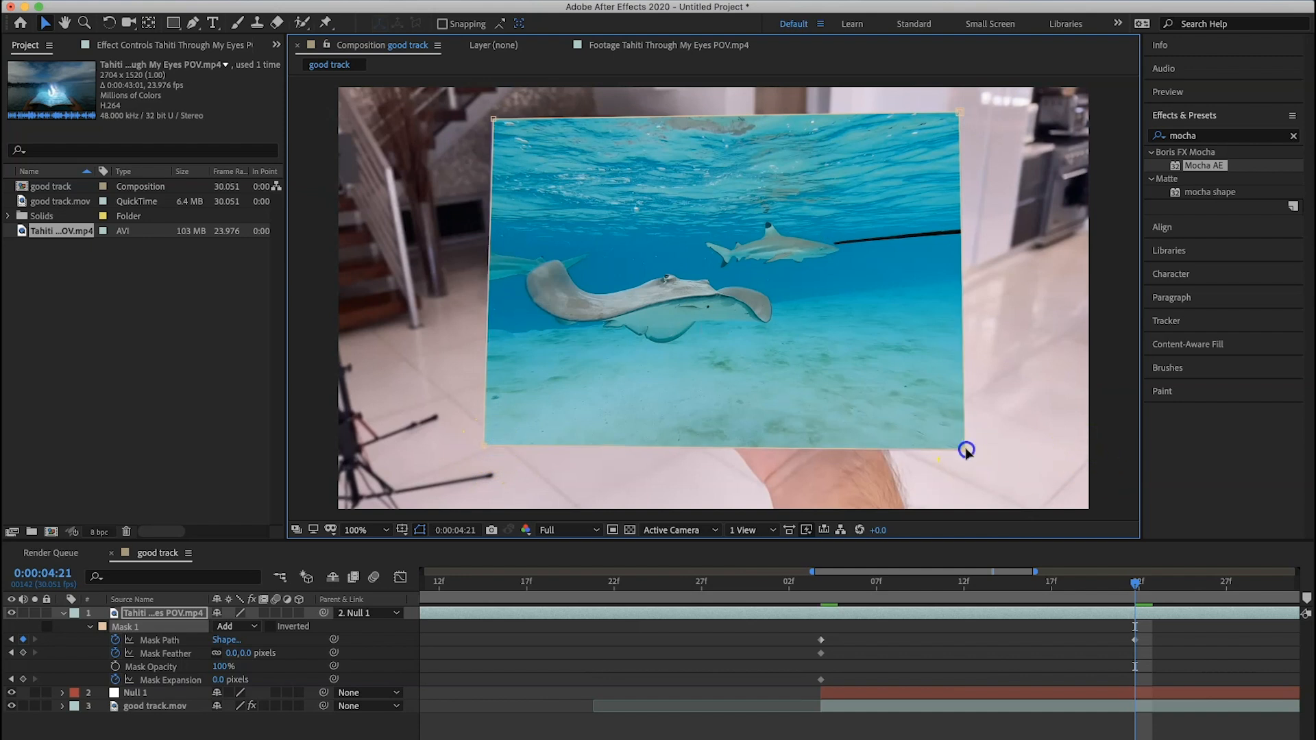
pyautogui.click(822, 587)
# Preview the mask, then set Mask Expansion to about -21 px and Feather to 20 px at the transition end
pyautogui.moveTo(833, 587)
pyautogui.mouseDown()
pyautogui.moveTo(1139, 583)
pyautogui.moveTo(853, 585)
pyautogui.moveTo(993, 587)
pyautogui.mouseUp()
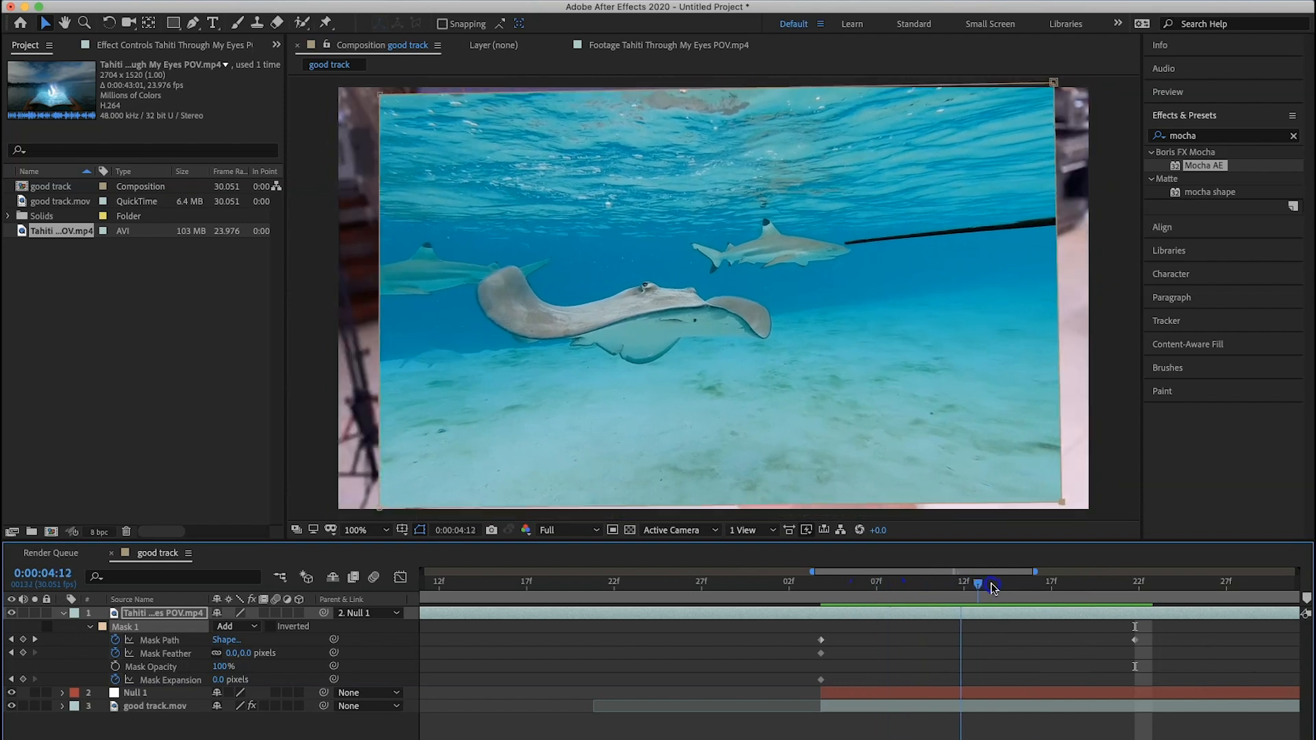
pyautogui.press('space')
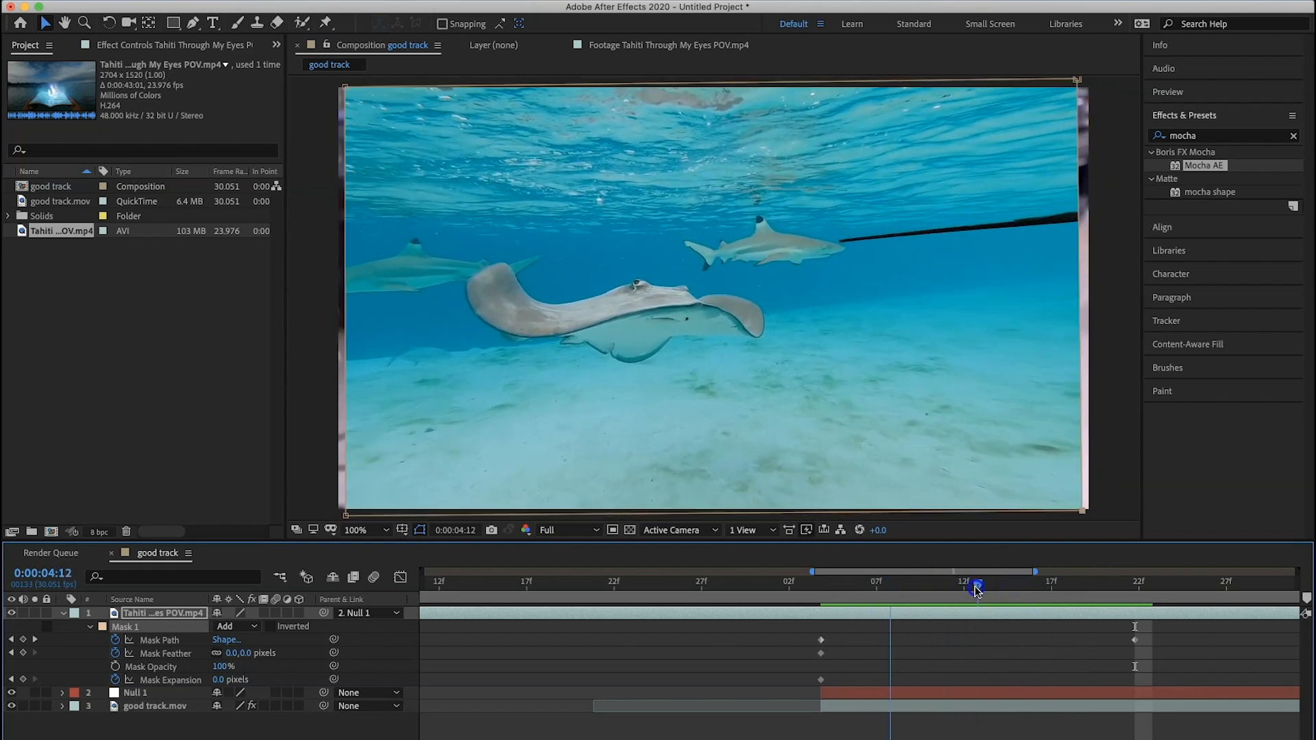
pyautogui.moveTo(977, 589)
pyautogui.mouseDown()
pyautogui.moveTo(871, 585)
pyautogui.moveTo(1196, 590)
pyautogui.moveTo(1139, 588)
pyautogui.mouseUp()
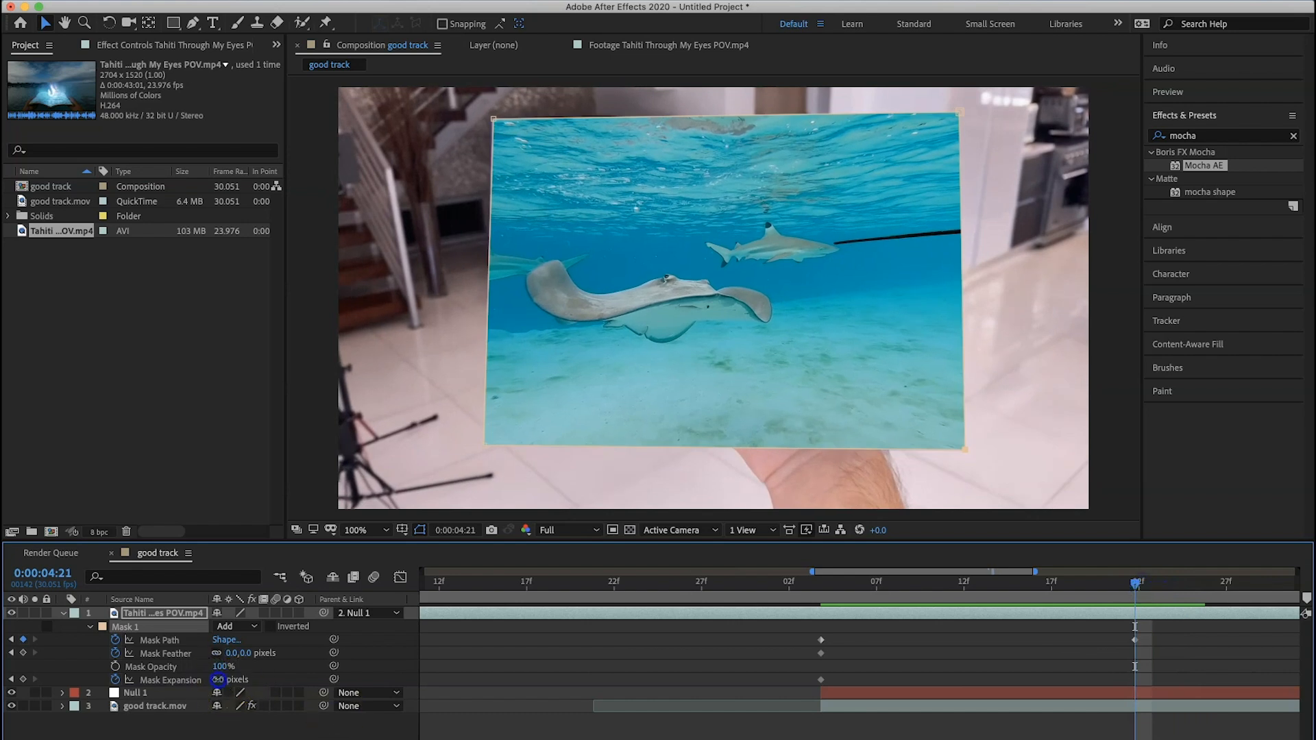
pyautogui.moveTo(218, 679); pyautogui.dragTo(205, 679)
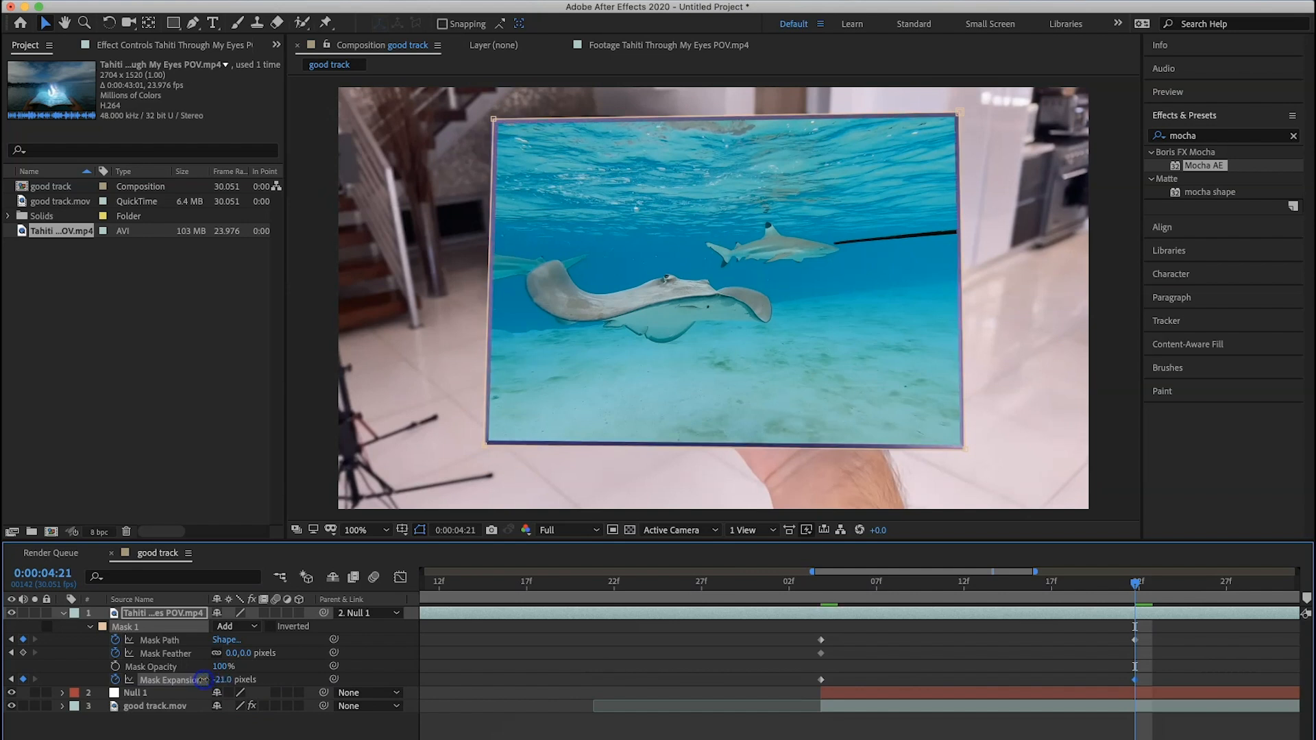
pyautogui.moveTo(235, 653); pyautogui.dragTo(253, 653)
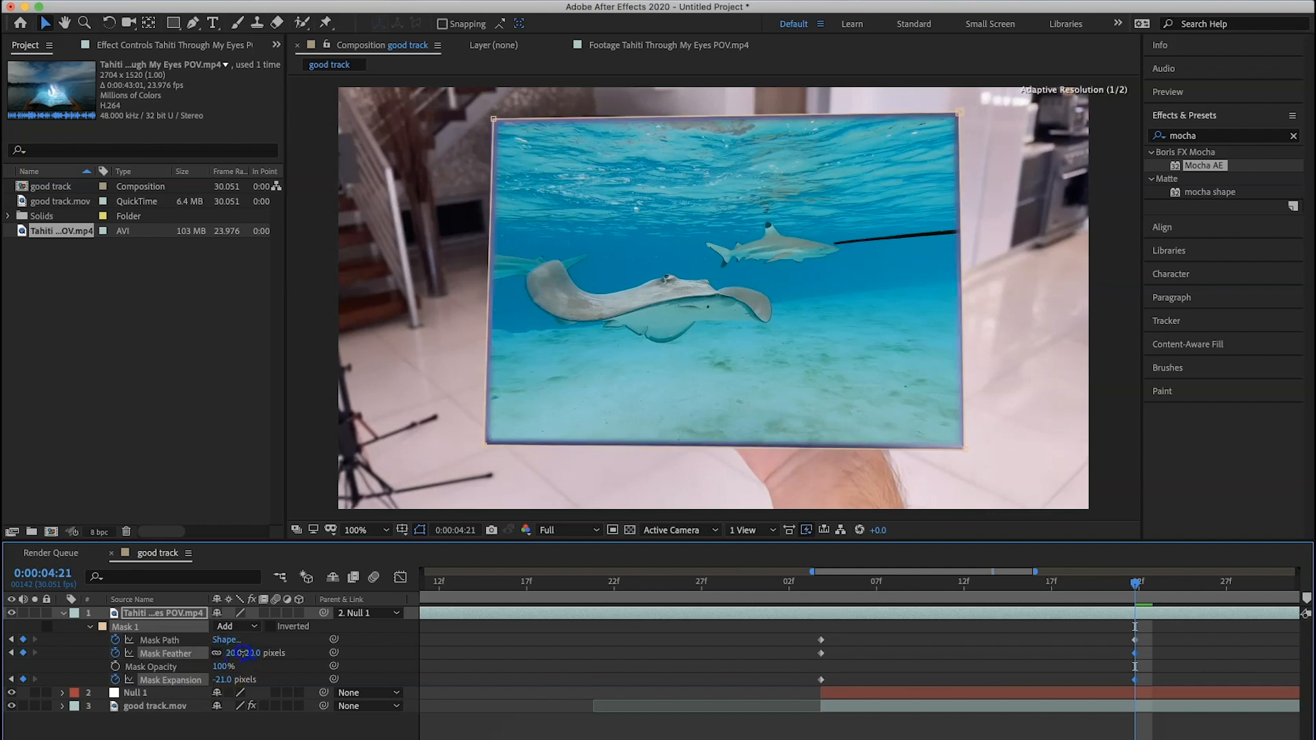
pyautogui.moveTo(832, 584); pyautogui.dragTo(1241, 582)
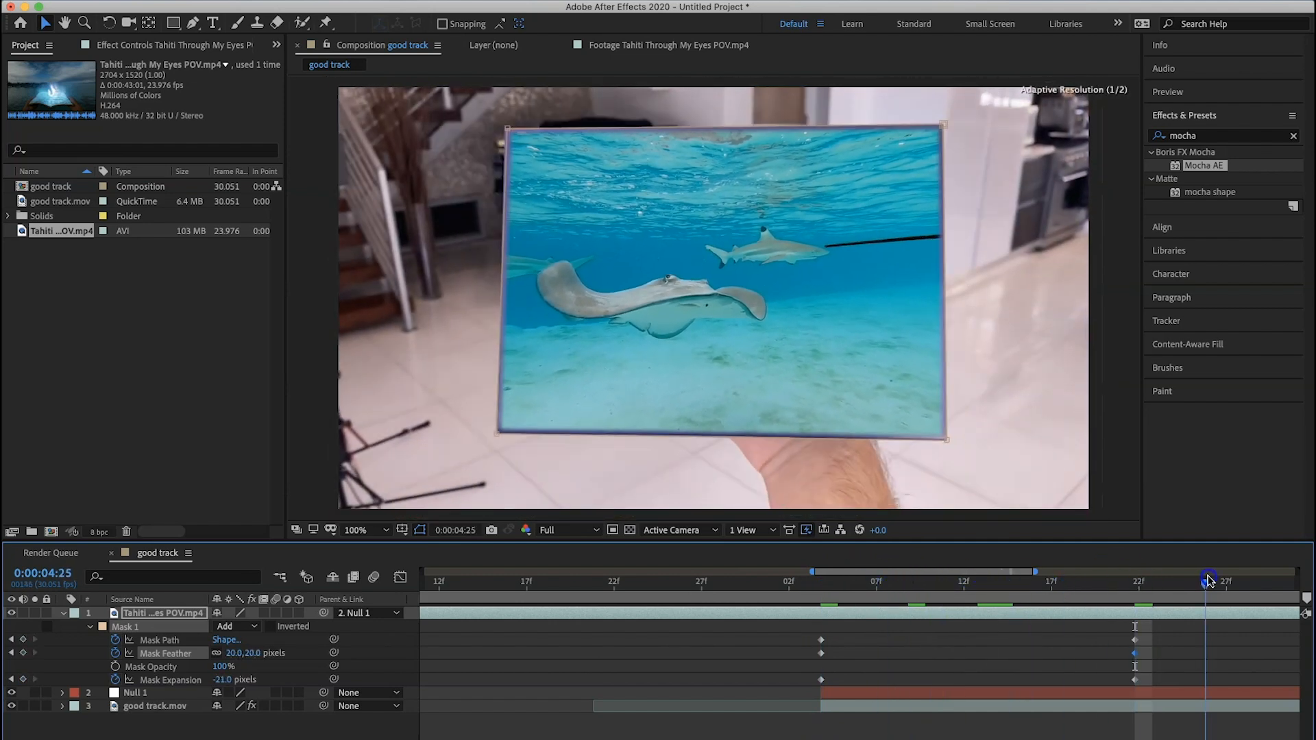
pyautogui.moveTo(934, 600)
pyautogui.mouseDown()
pyautogui.moveTo(838, 598)
pyautogui.moveTo(1055, 596)
pyautogui.moveTo(837, 597)
pyautogui.moveTo(937, 599)
pyautogui.mouseUp()
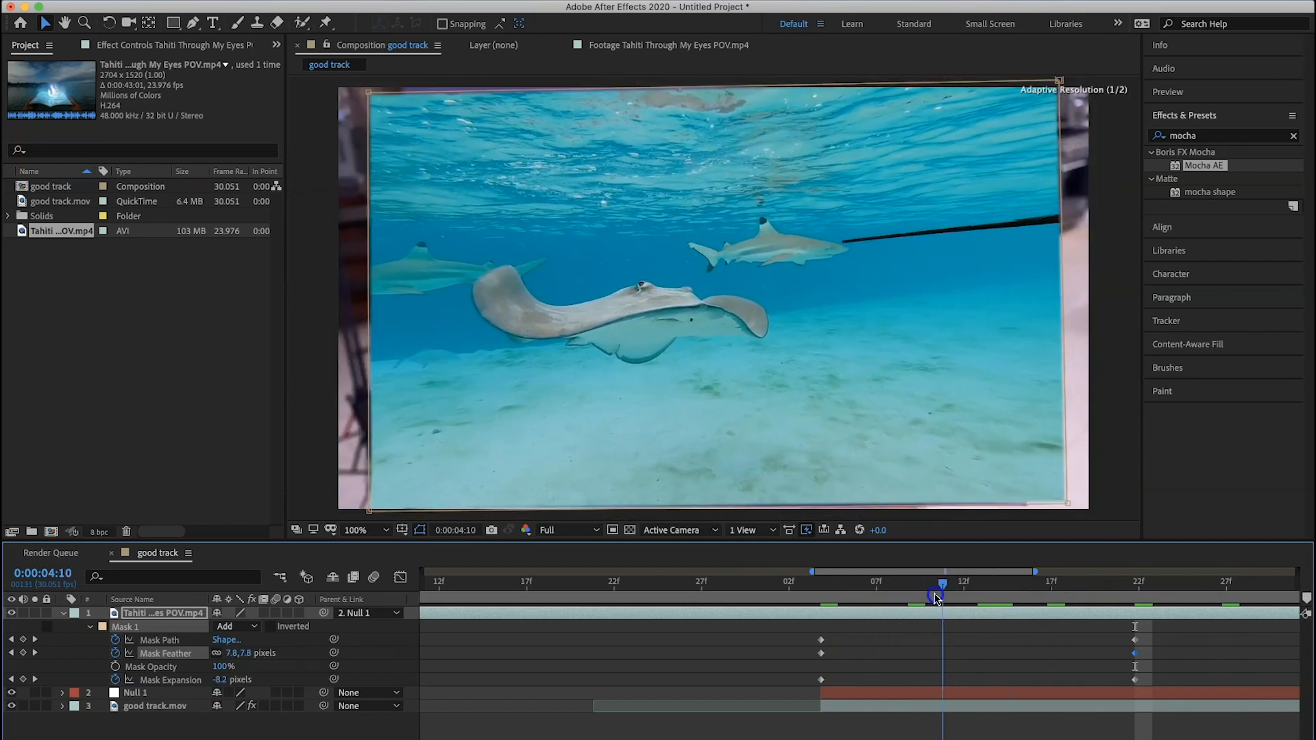
# Fit all four mask corners to the postcard at an in-between frame around 4:10
pyautogui.moveTo(1067, 501); pyautogui.dragTo(1024, 501)
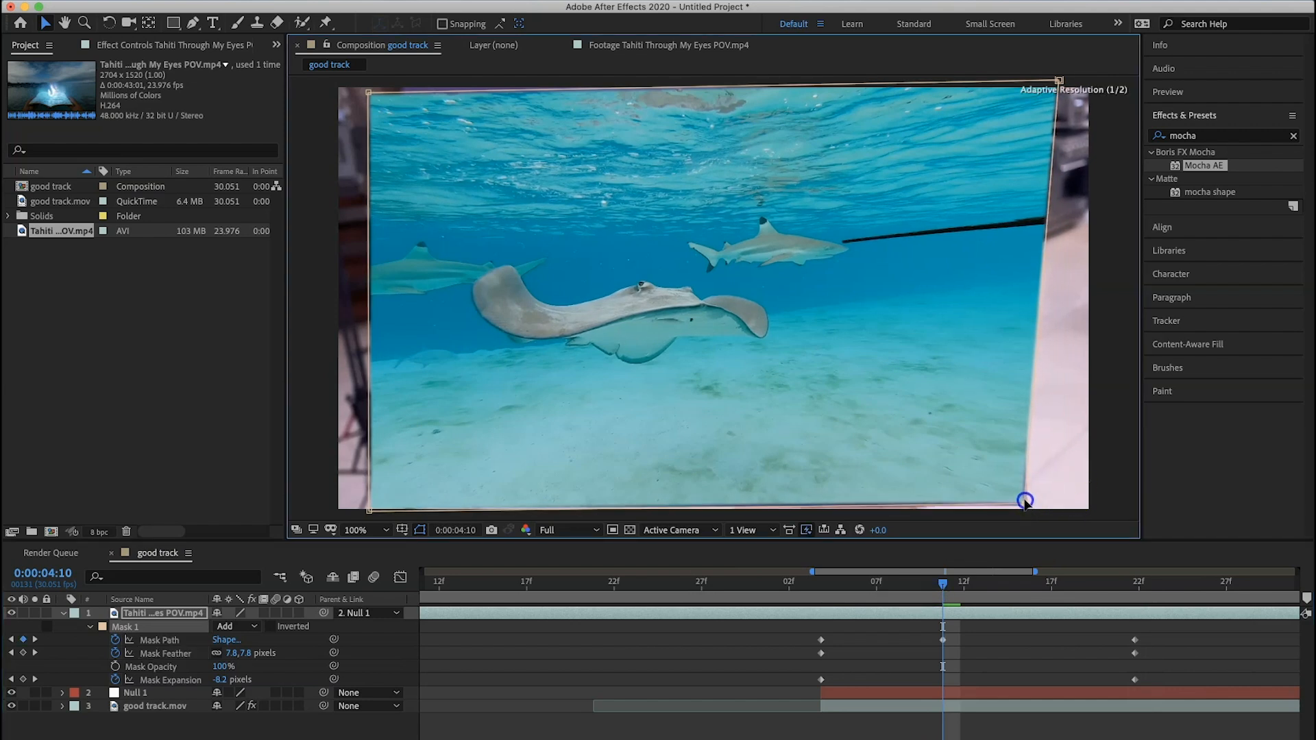
pyautogui.moveTo(1058, 81); pyautogui.dragTo(1012, 91)
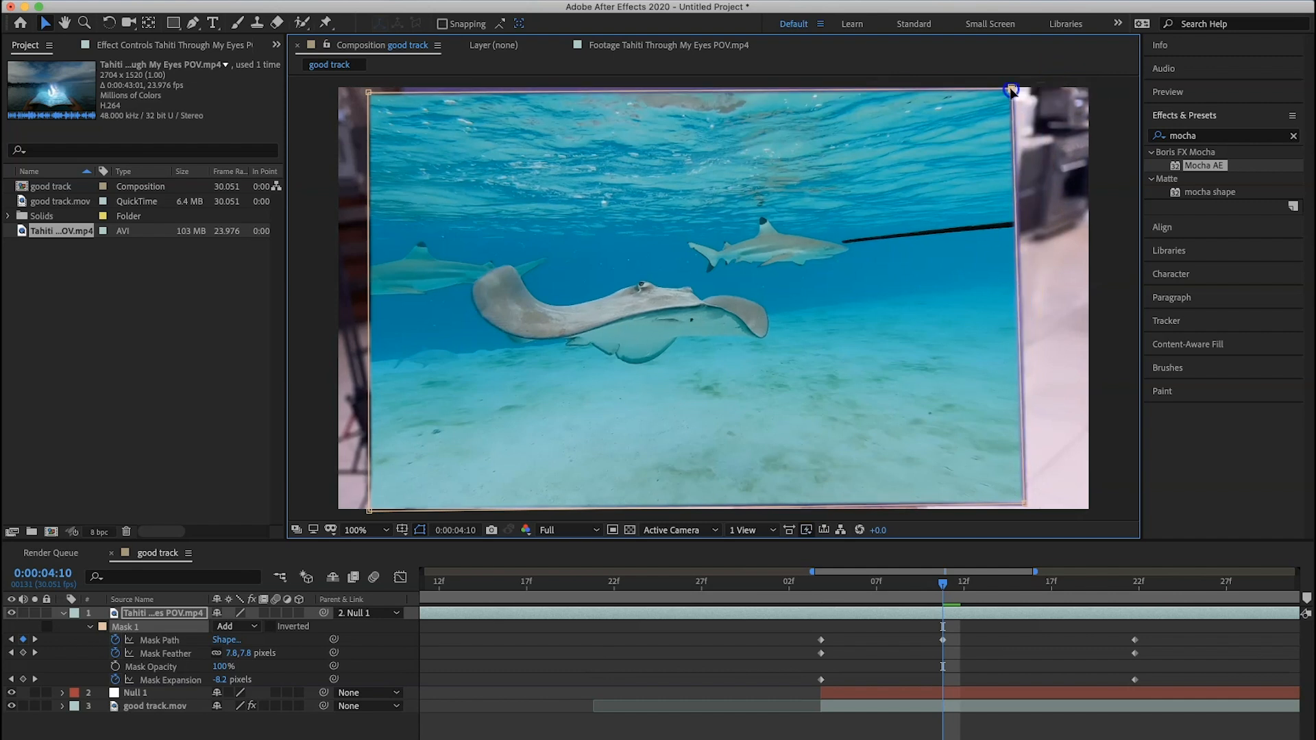
pyautogui.moveTo(368, 93); pyautogui.dragTo(407, 92)
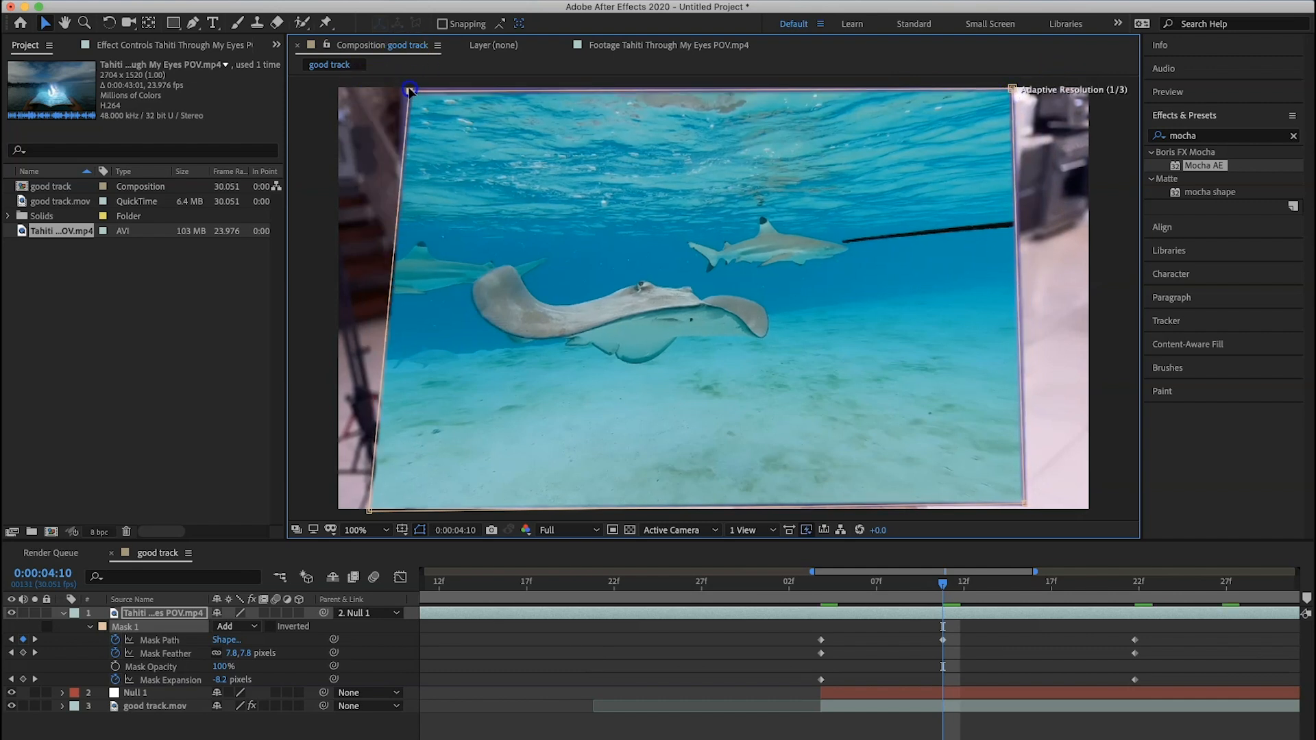
pyautogui.click(368, 504)
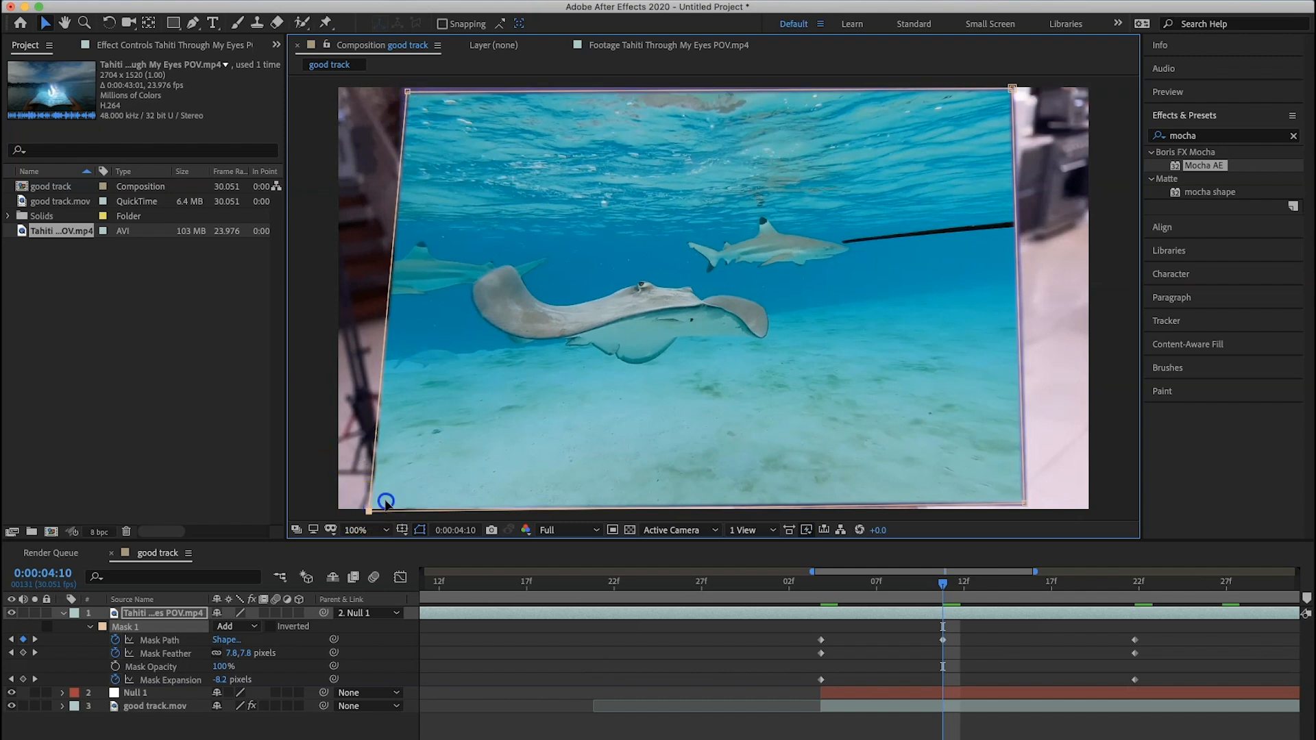
pyautogui.moveTo(385, 502); pyautogui.dragTo(399, 503)
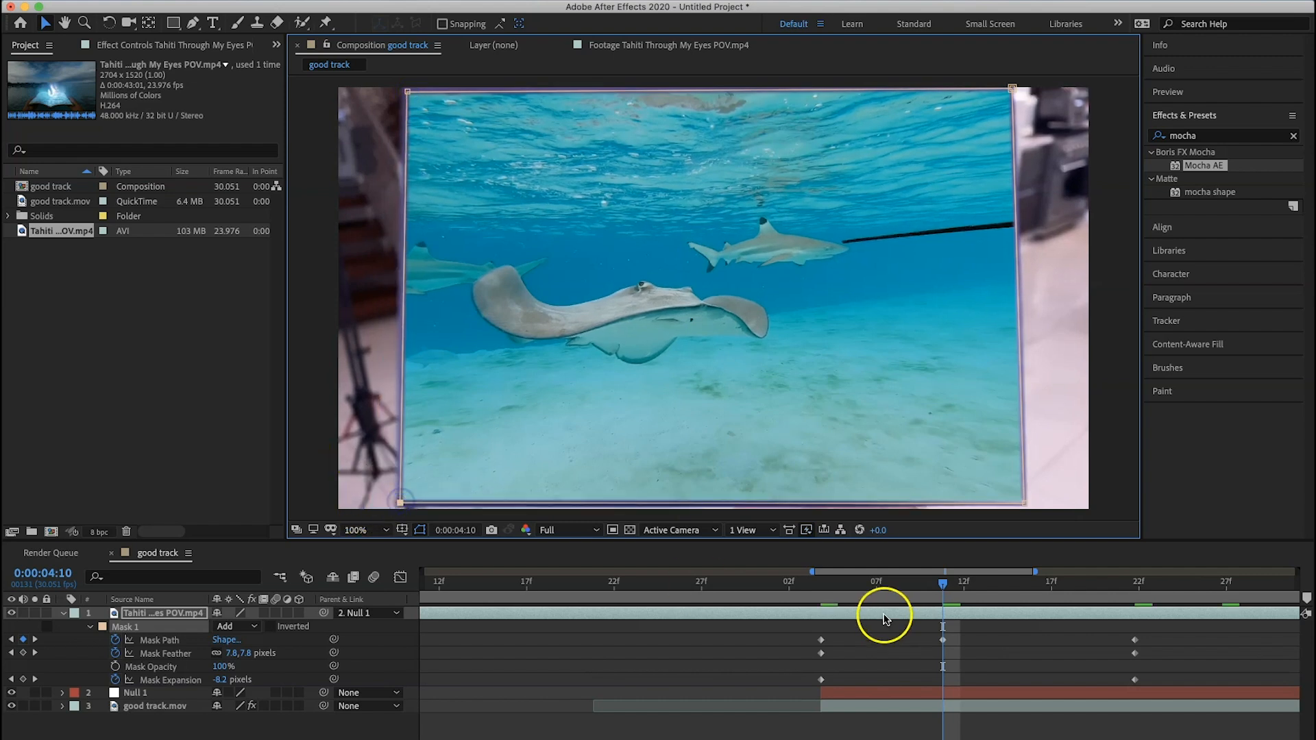
# Move to 4:12 and refit the four mask corners to the postcard there
pyautogui.moveTo(942, 582); pyautogui.dragTo(978, 582)
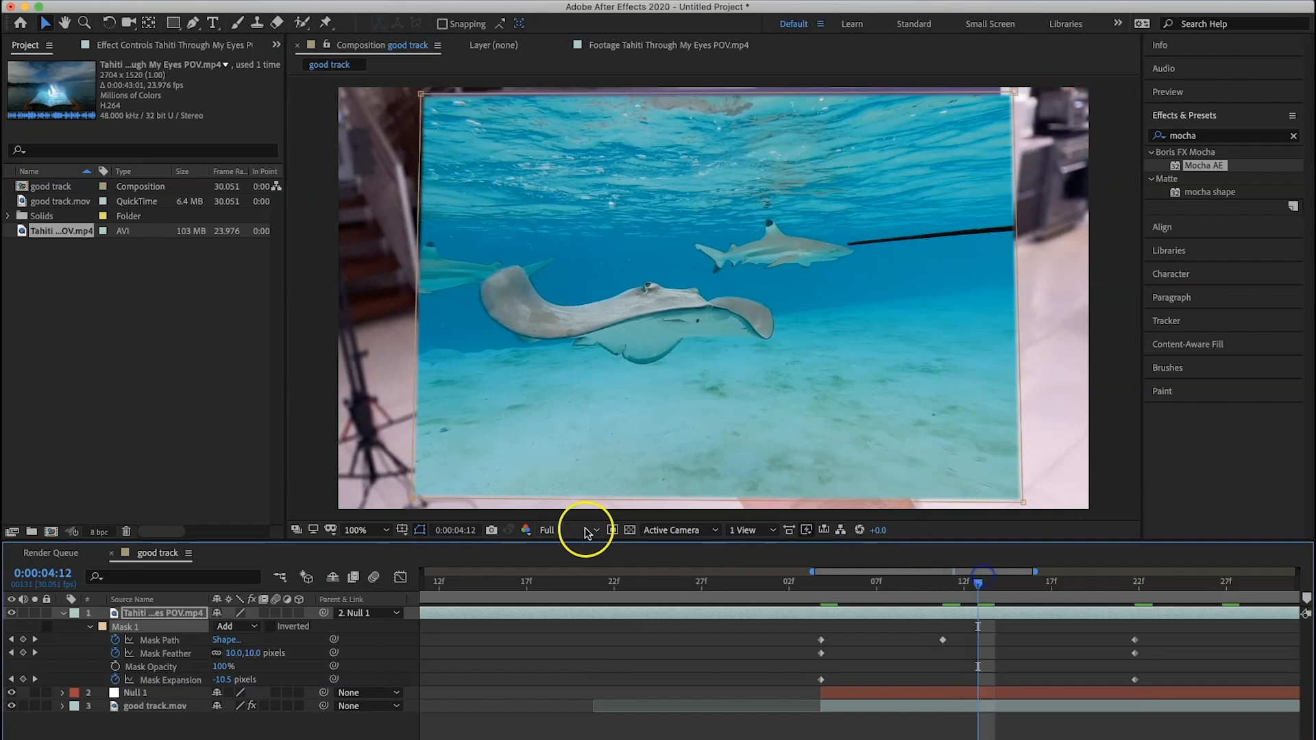
pyautogui.moveTo(414, 499); pyautogui.dragTo(426, 491)
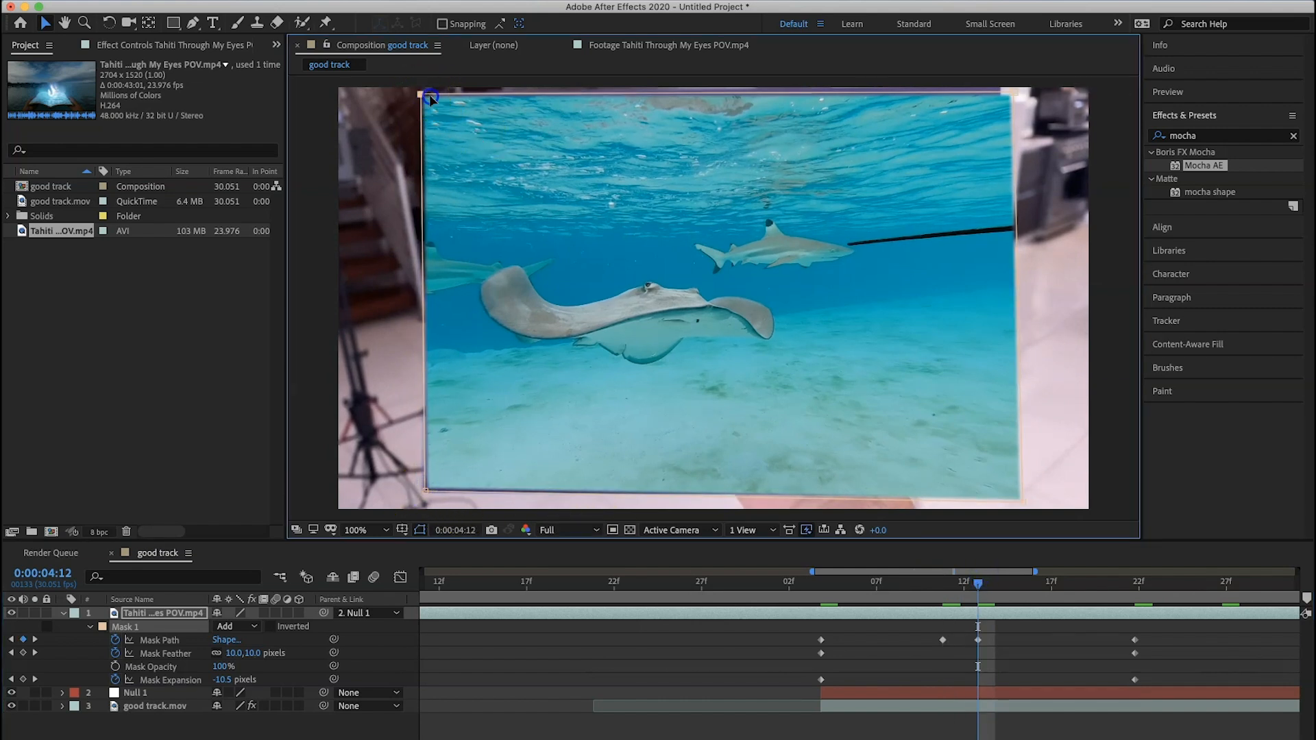
pyautogui.moveTo(429, 97); pyautogui.dragTo(438, 98)
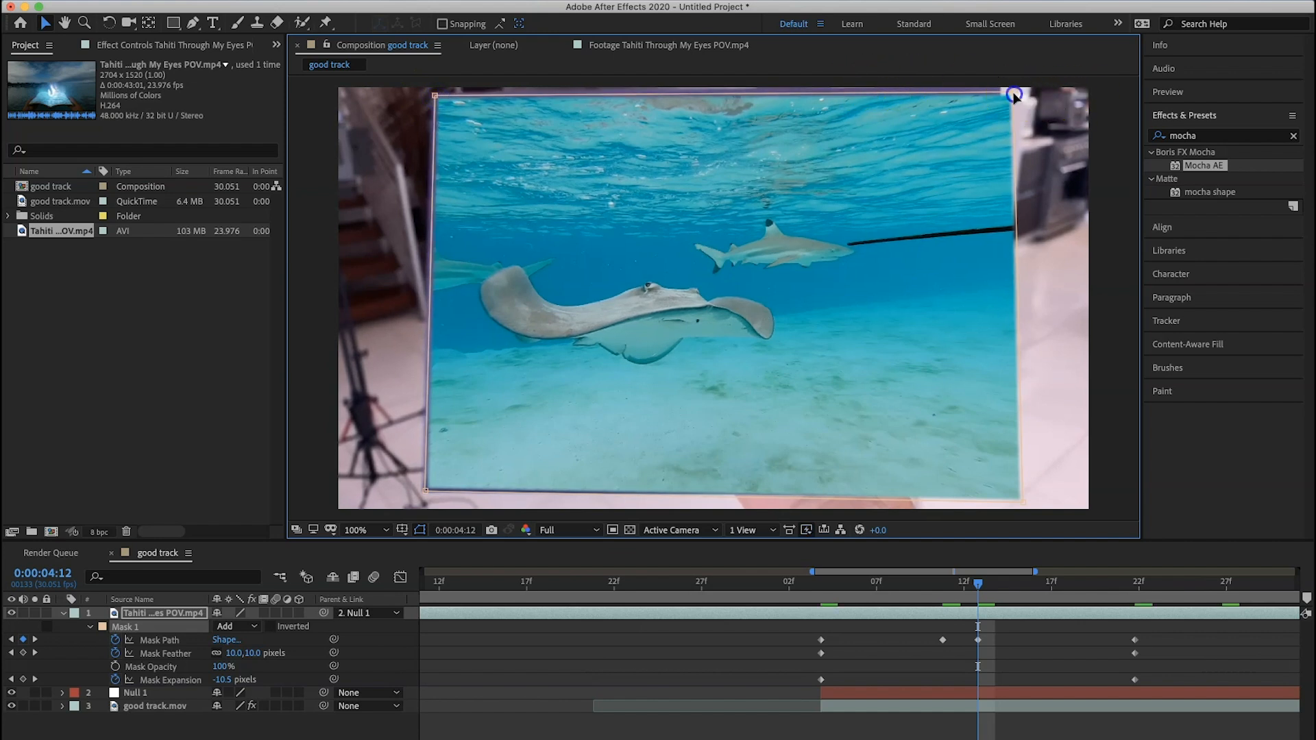
pyautogui.moveTo(1012, 94); pyautogui.dragTo(997, 90)
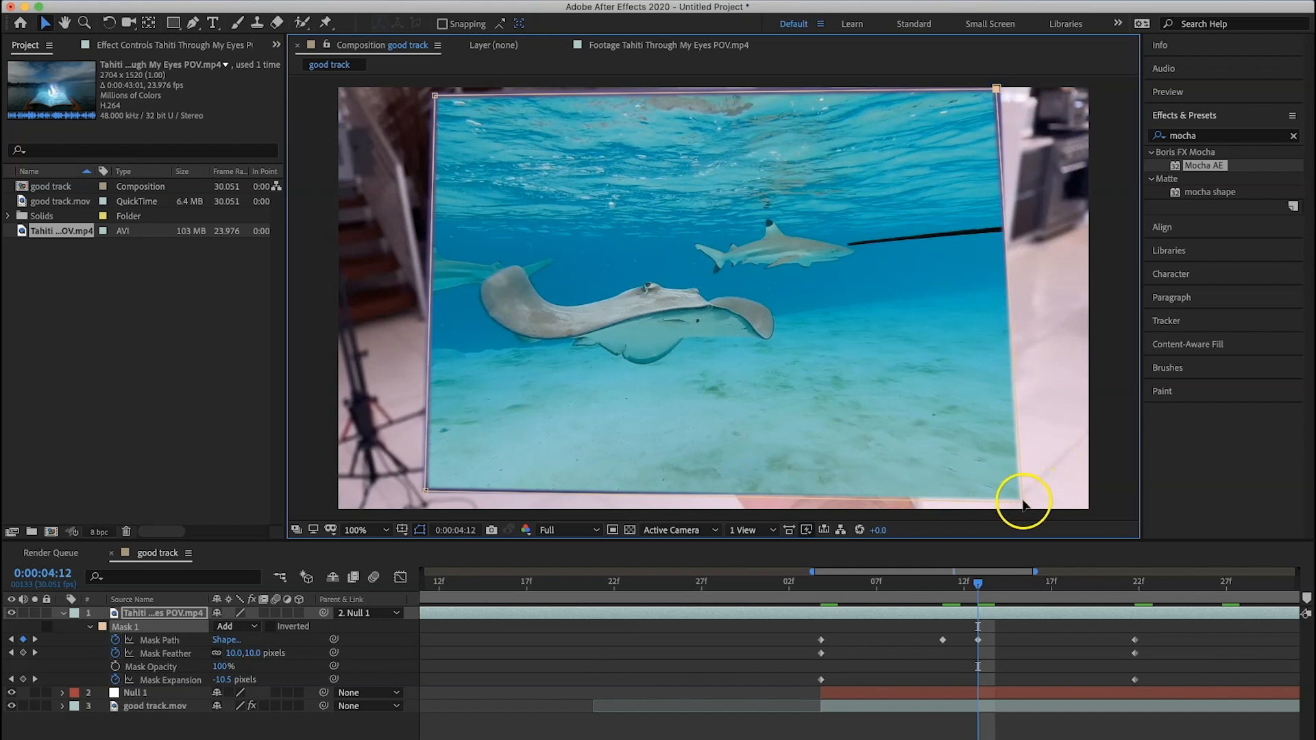
pyautogui.moveTo(1021, 498); pyautogui.dragTo(1009, 492)
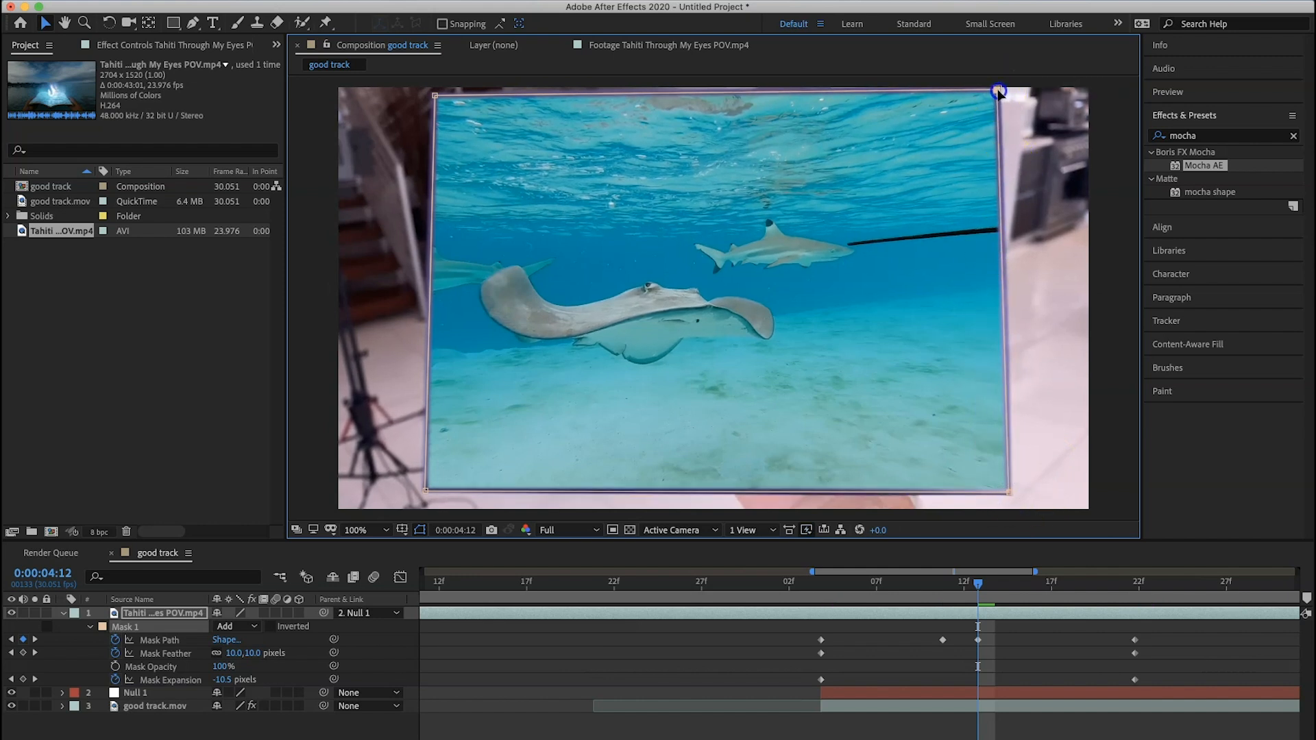
# Refit the bottom mask corners on the next frame, then step back and zoom out to see all Mask Path keyframes
pyautogui.moveTo(980, 585); pyautogui.dragTo(997, 586)
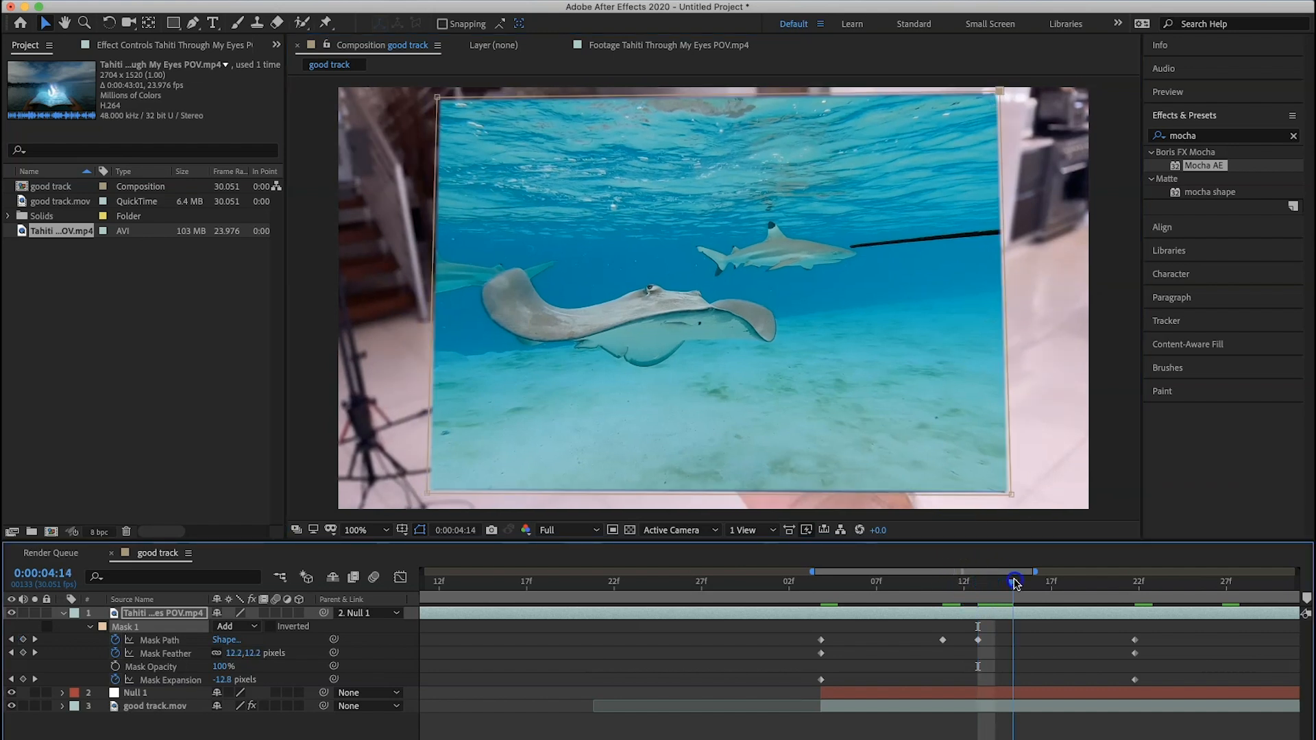
pyautogui.moveTo(1004, 494)
pyautogui.mouseDown()
pyautogui.moveTo(988, 475)
pyautogui.moveTo(996, 484)
pyautogui.mouseUp()
pyautogui.moveTo(440, 484); pyautogui.dragTo(446, 482)
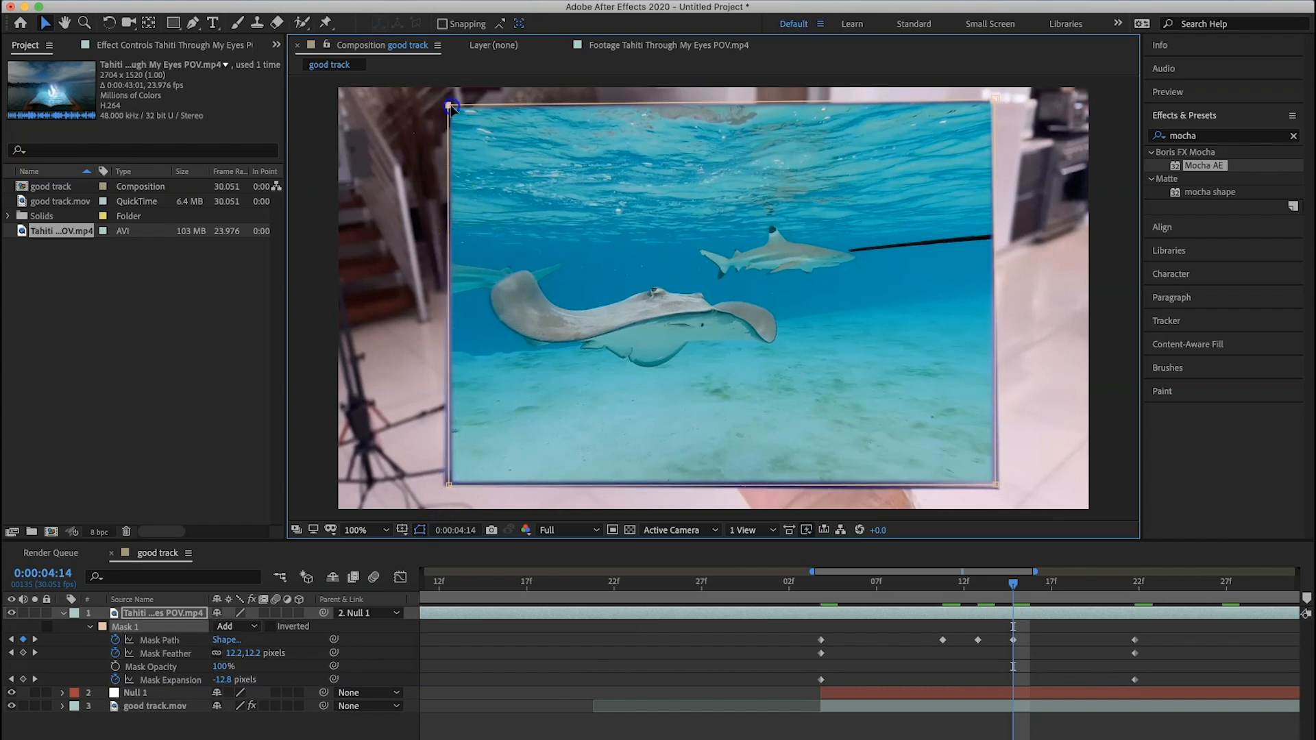
pyautogui.click(988, 111)
pyautogui.click(1041, 586)
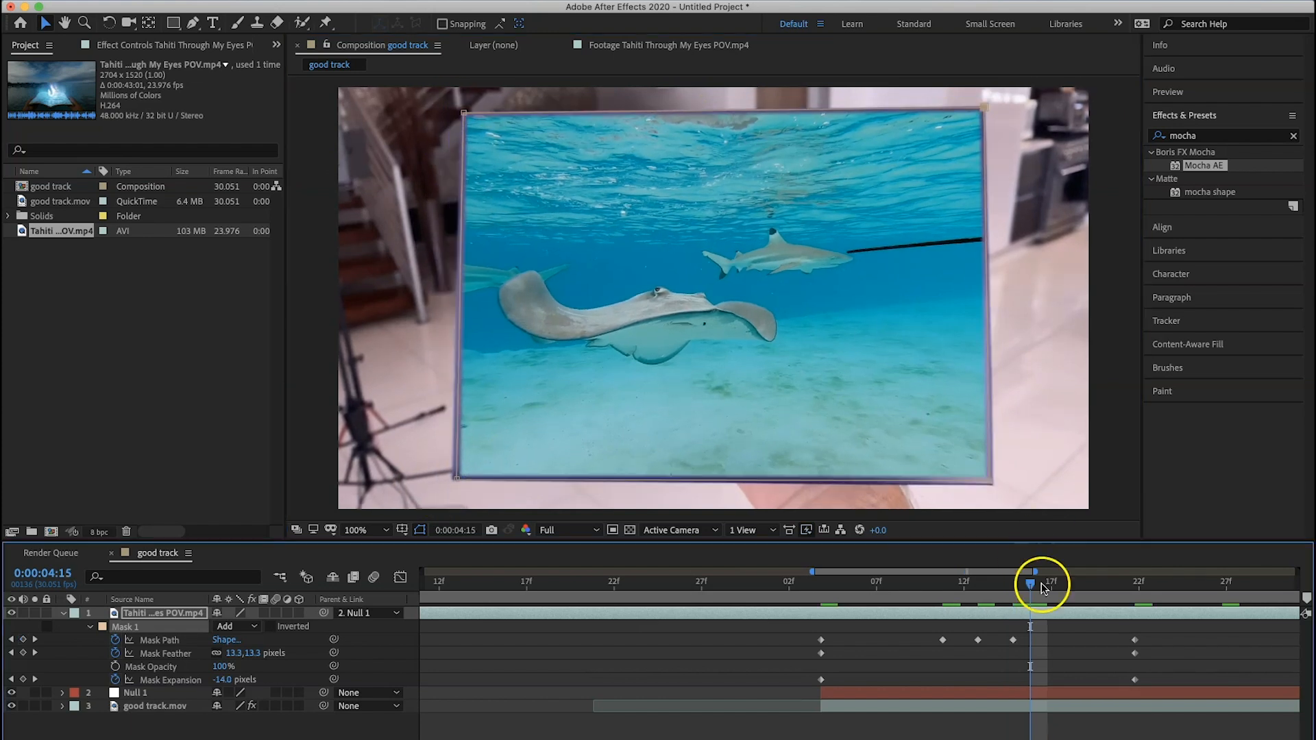
pyautogui.moveTo(1042, 587); pyautogui.dragTo(890, 587)
pyautogui.press('pageup')
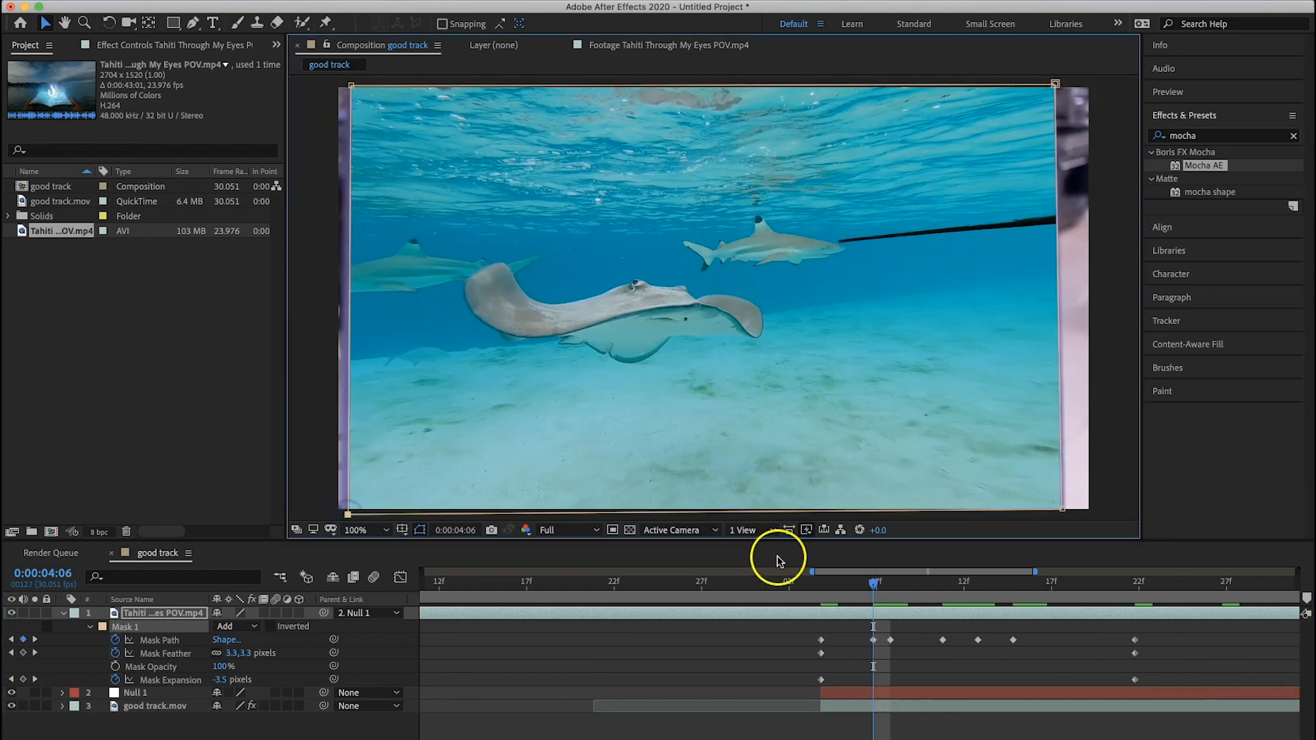
pyautogui.moveTo(778, 582)
pyautogui.mouseDown()
pyautogui.moveTo(1064, 579)
pyautogui.moveTo(780, 587)
pyautogui.mouseUp()
pyautogui.press('-')
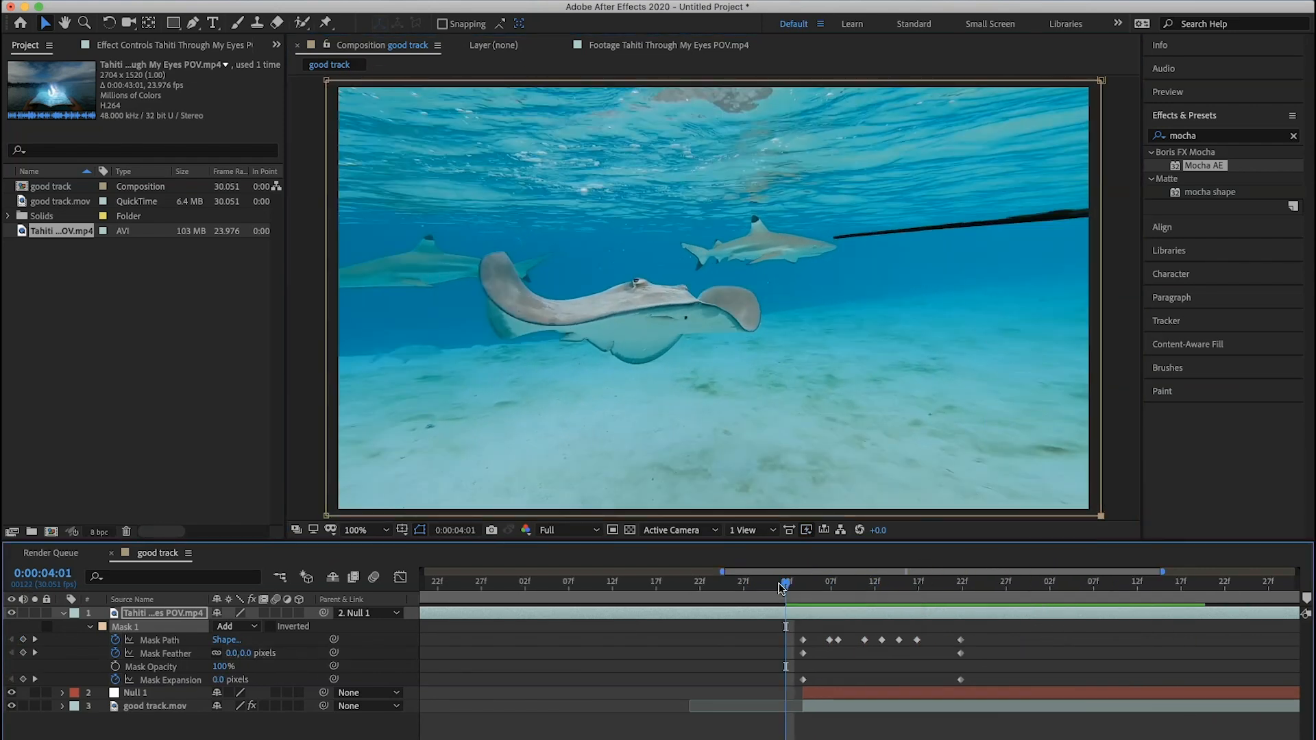
# Preview the transition, then find the Cartoon effect and apply it to the Tahiti footage
pyautogui.press('space')
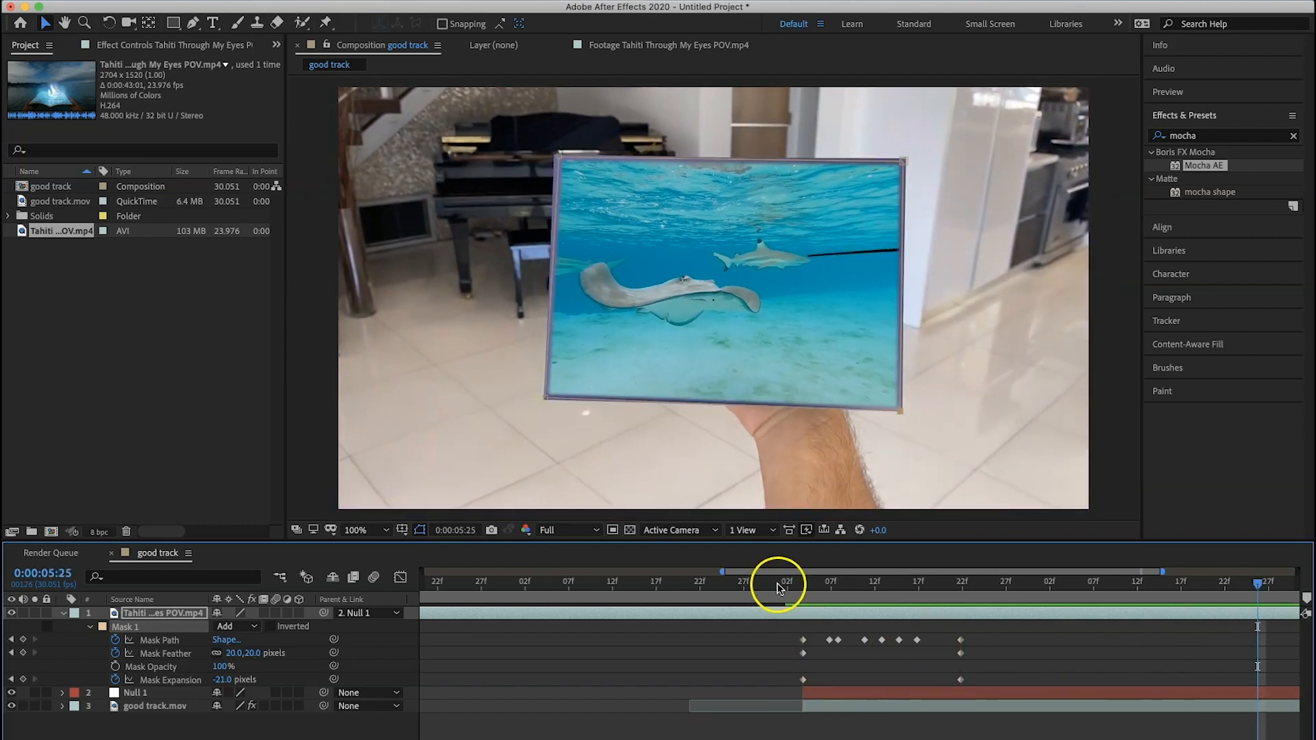
pyautogui.moveTo(782, 582); pyautogui.dragTo(803, 582)
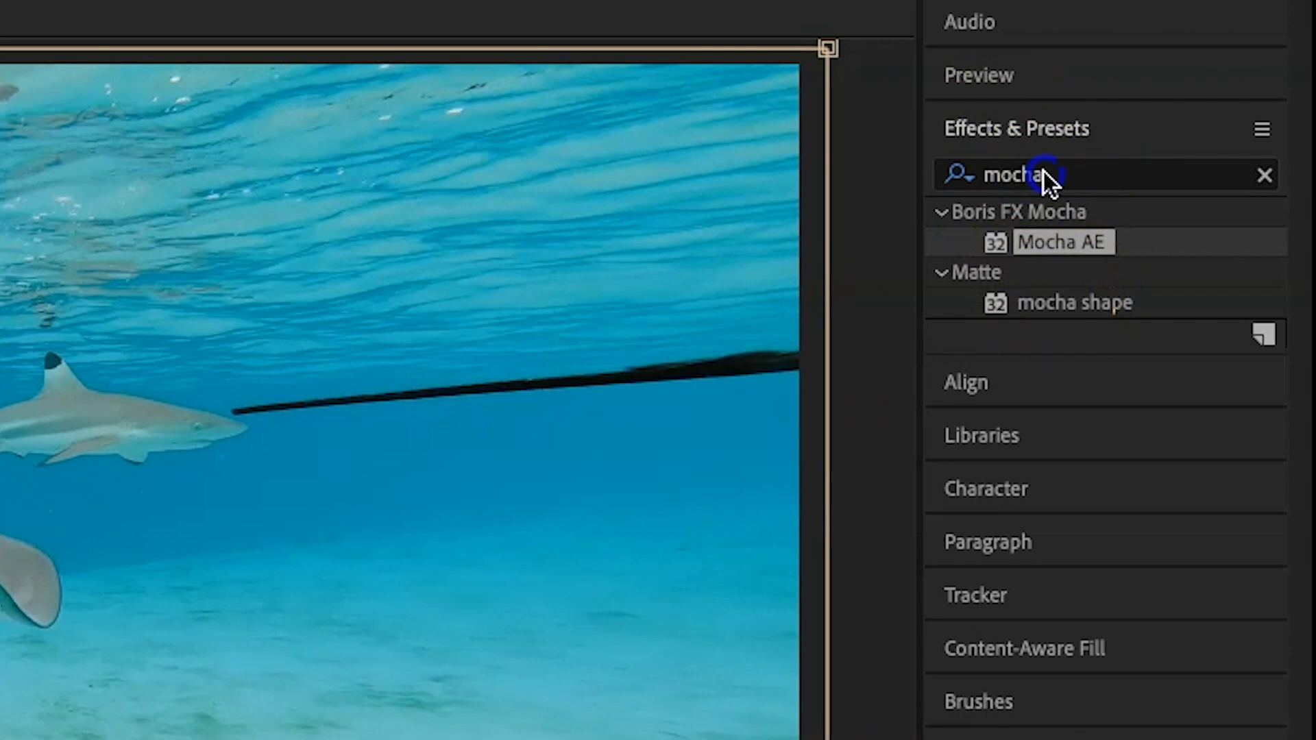
pyautogui.click(1194, 136)
pyautogui.write('cartoo')
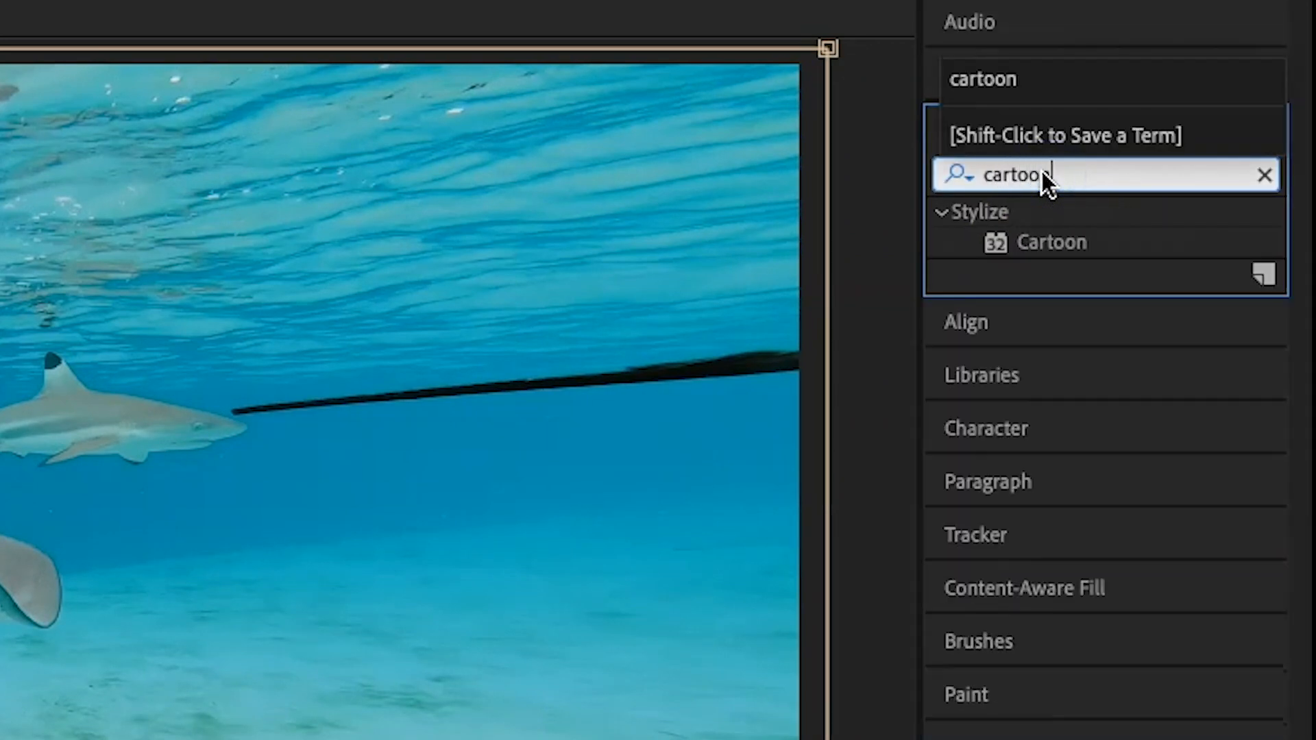
pyautogui.write('n')
pyautogui.click(1052, 242)
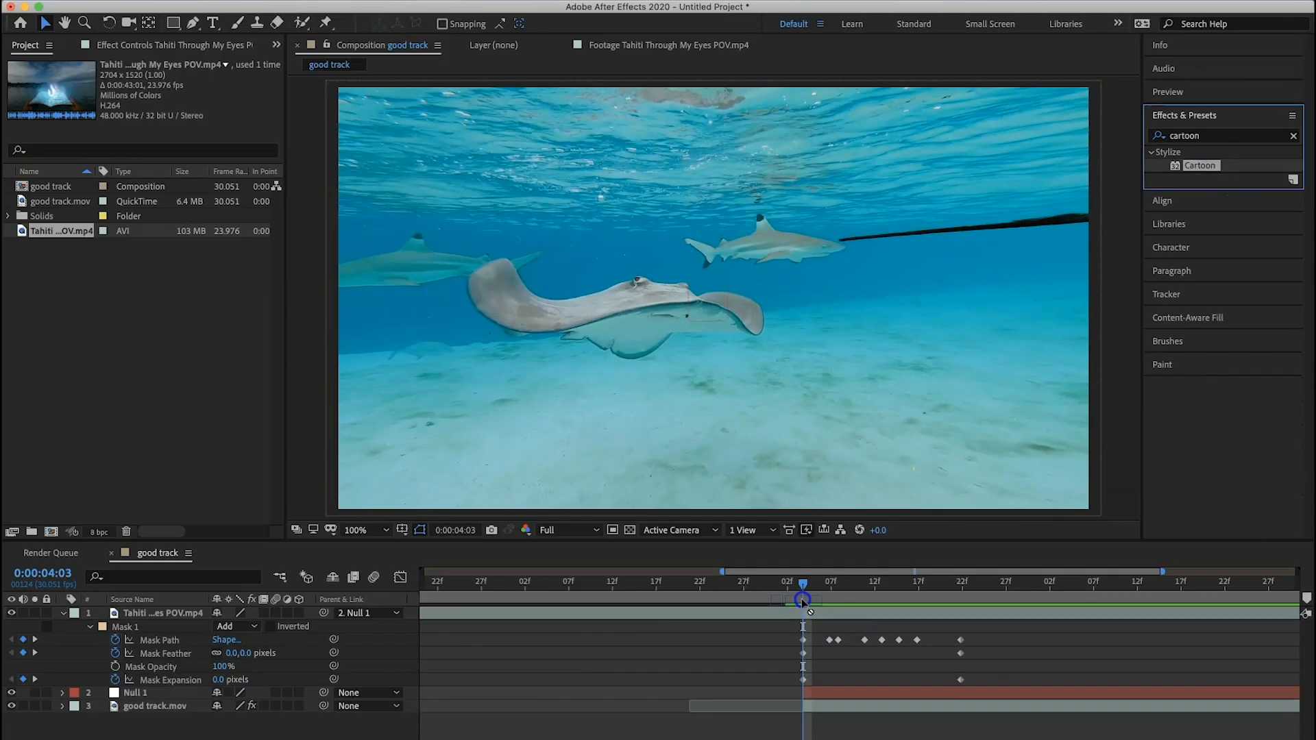
pyautogui.moveTo(809, 611); pyautogui.dragTo(803, 611)
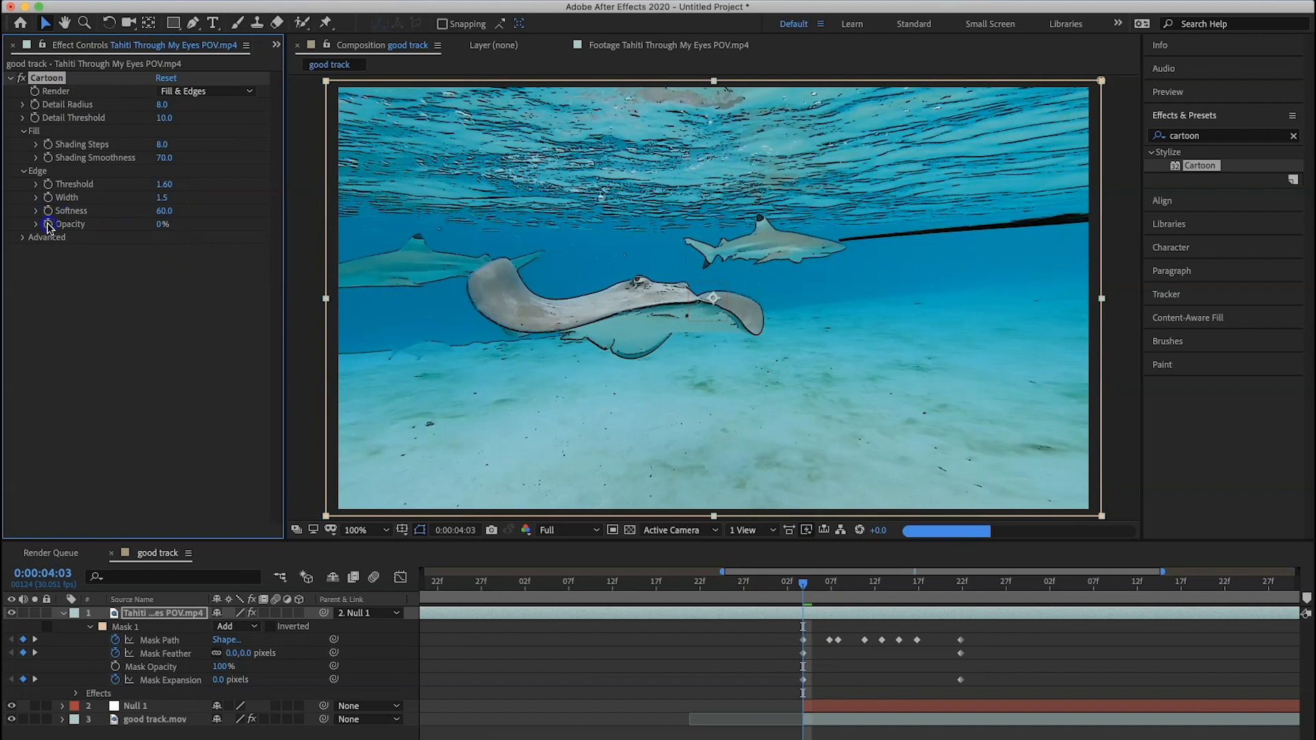
# Keyframe Cartoon Edge Opacity from 0 to 100% by 4:10 and raise Detail Radius to 9.6
pyautogui.click(797, 583)
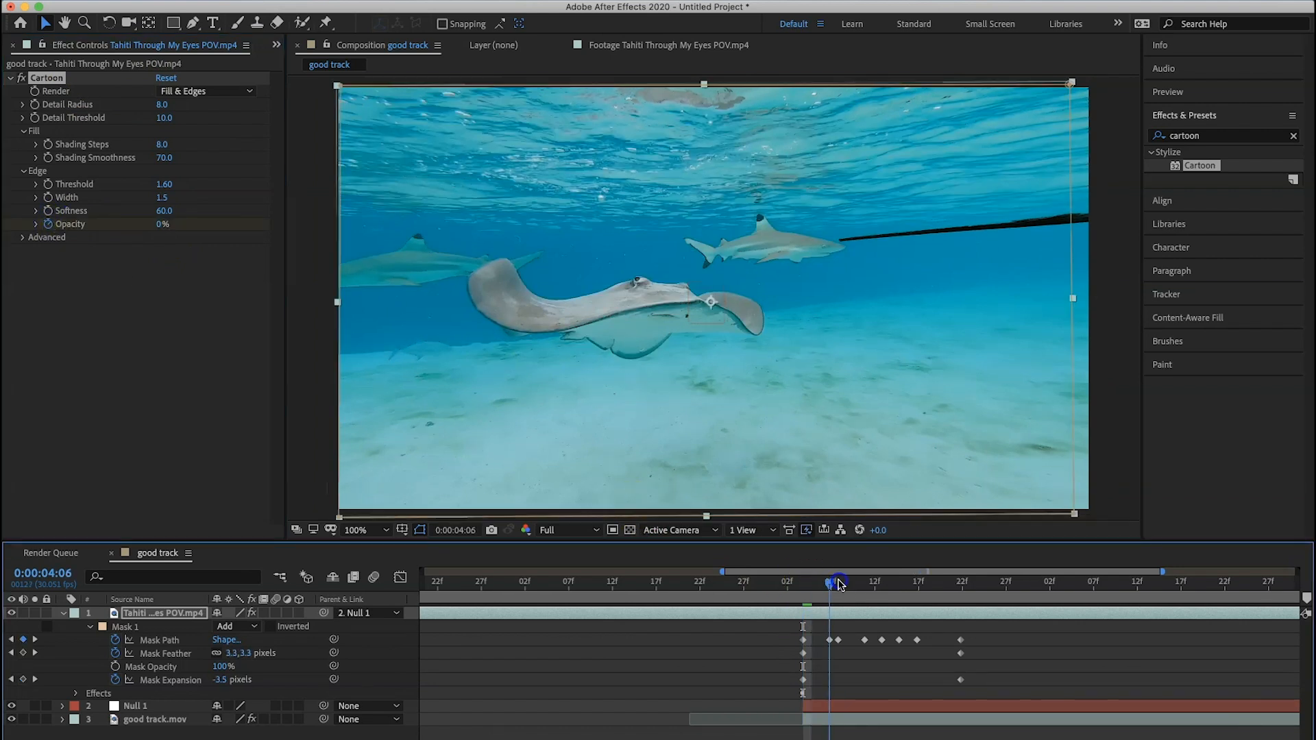
pyautogui.moveTo(798, 584); pyautogui.dragTo(867, 582)
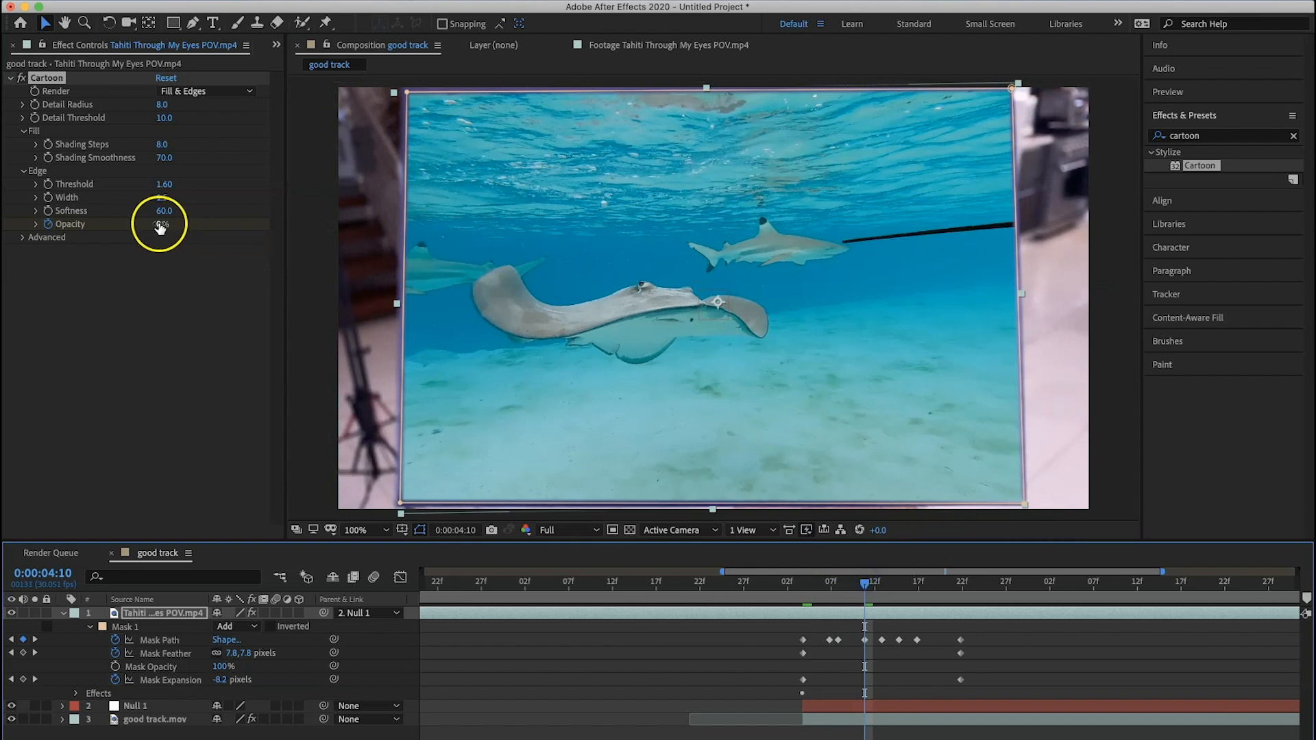
pyautogui.moveTo(160, 227); pyautogui.dragTo(277, 223)
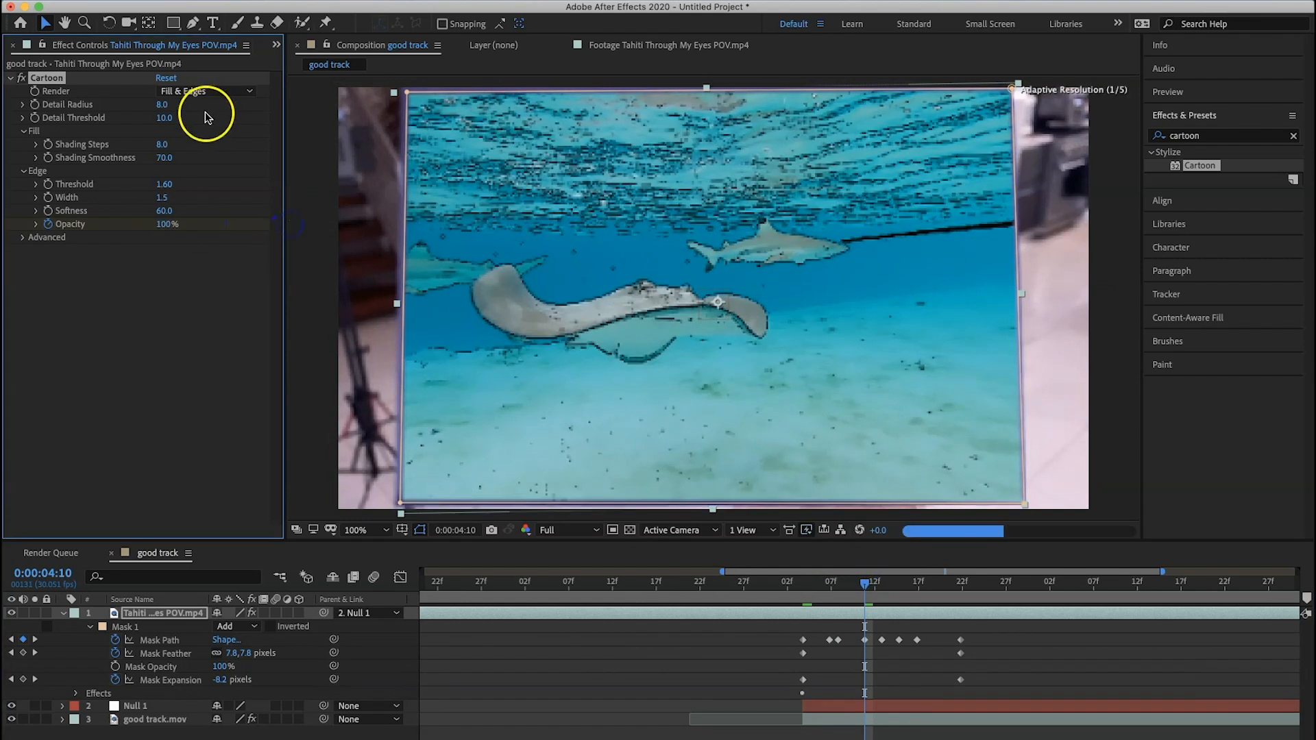
pyautogui.moveTo(160, 108); pyautogui.dragTo(148, 107)
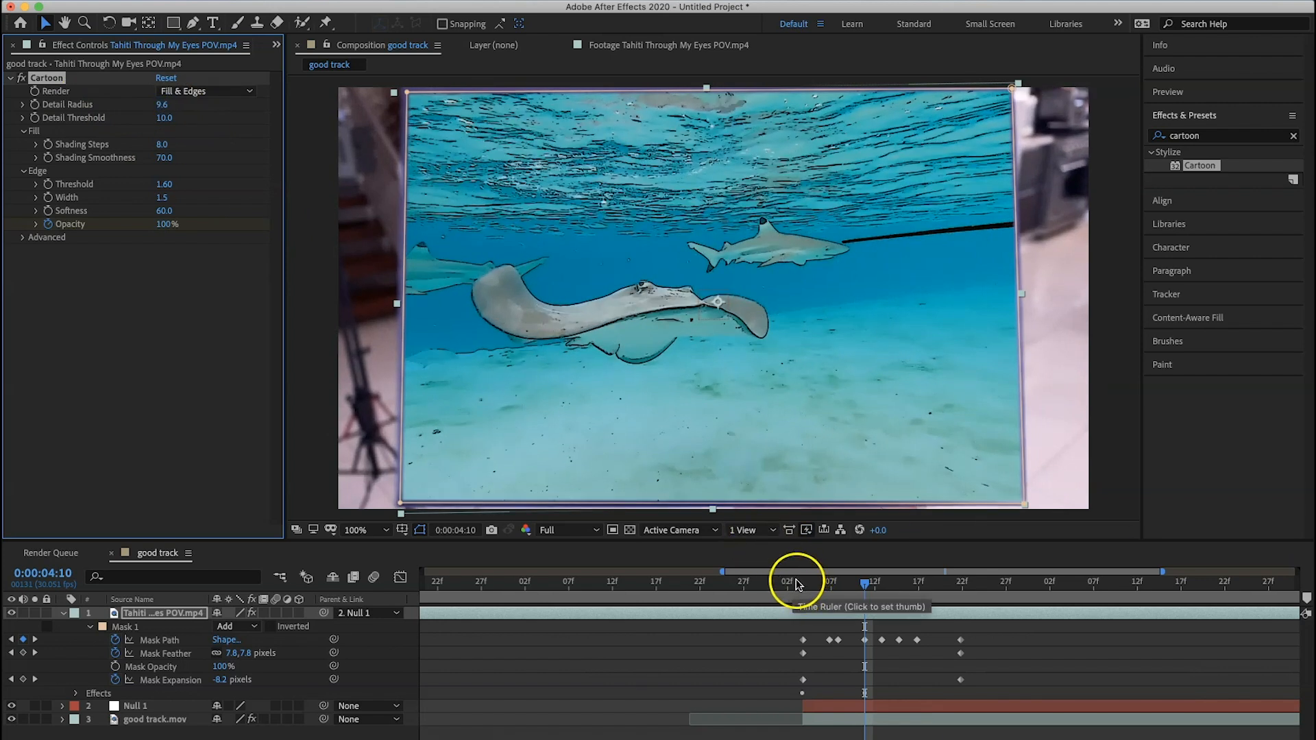
pyautogui.moveTo(797, 584)
pyautogui.mouseDown()
pyautogui.moveTo(668, 584)
pyautogui.moveTo(803, 586)
pyautogui.mouseUp()
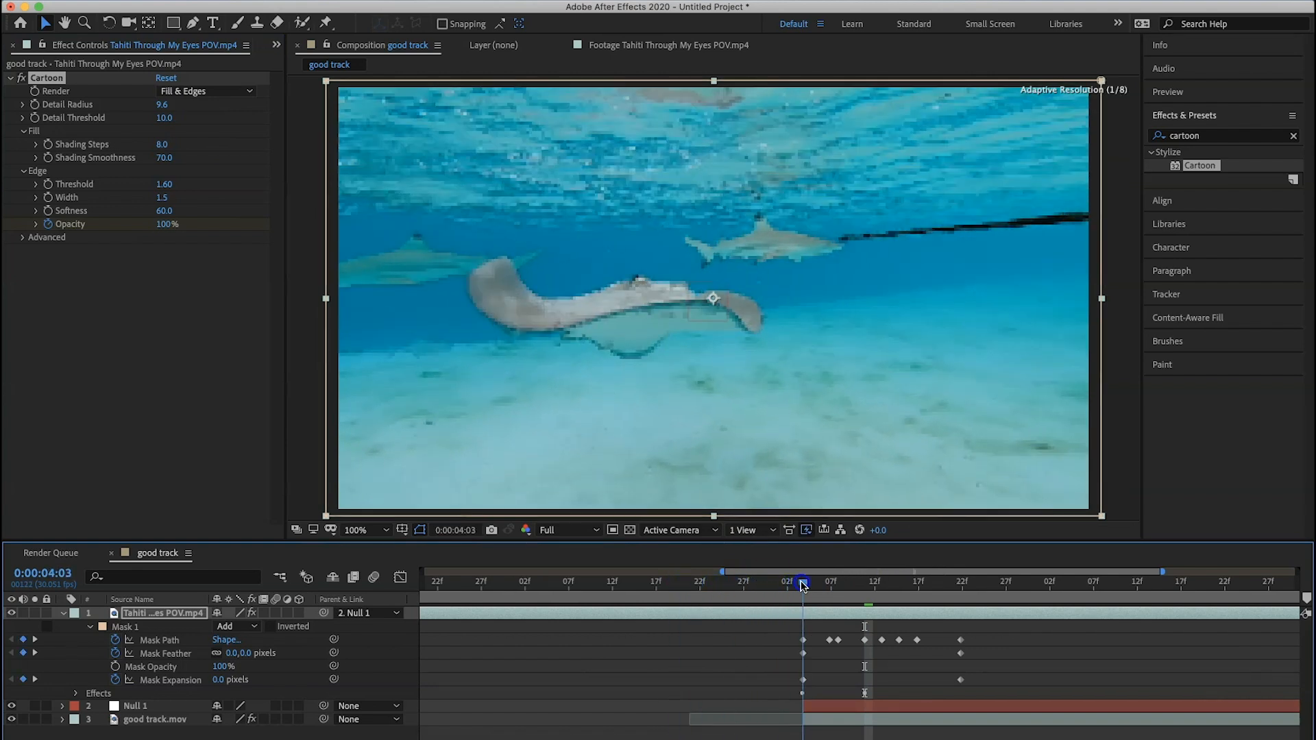
pyautogui.moveTo(802, 587); pyautogui.dragTo(872, 583)
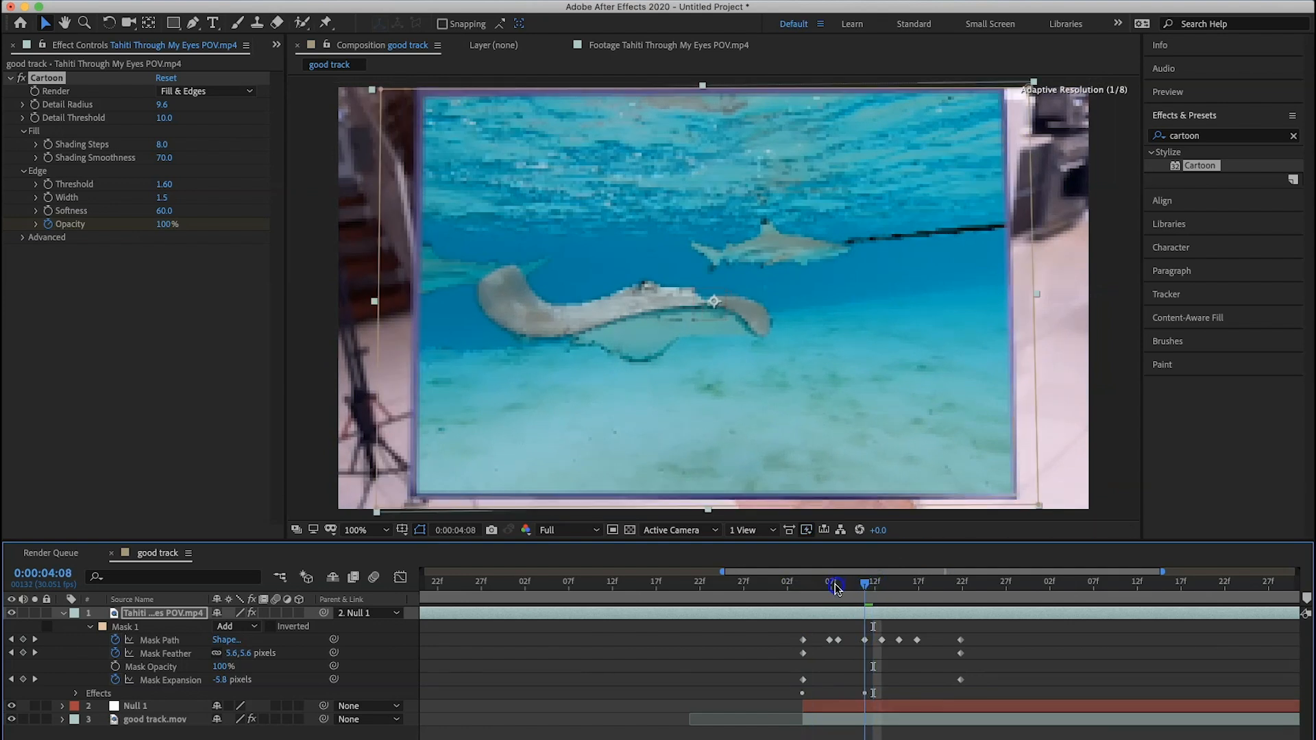
pyautogui.moveTo(811, 588); pyautogui.dragTo(786, 588)
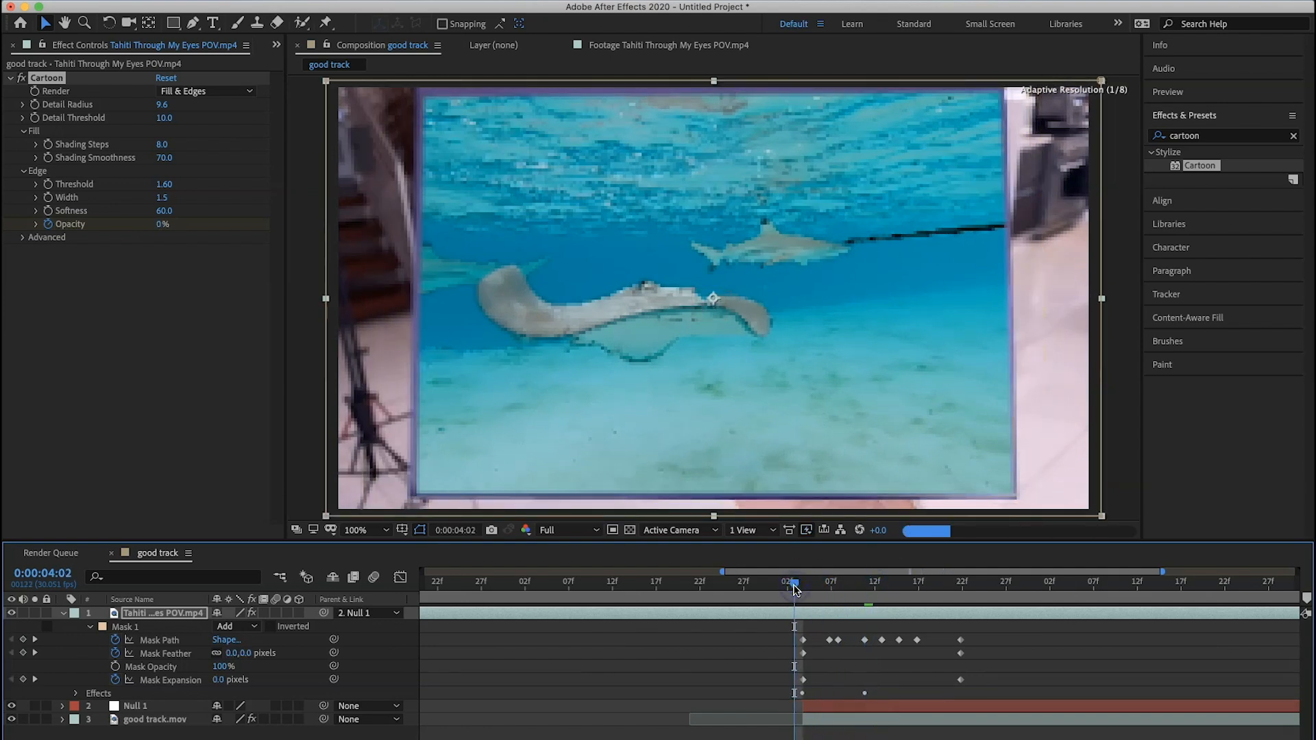
pyautogui.moveTo(793, 589); pyautogui.dragTo(738, 582)
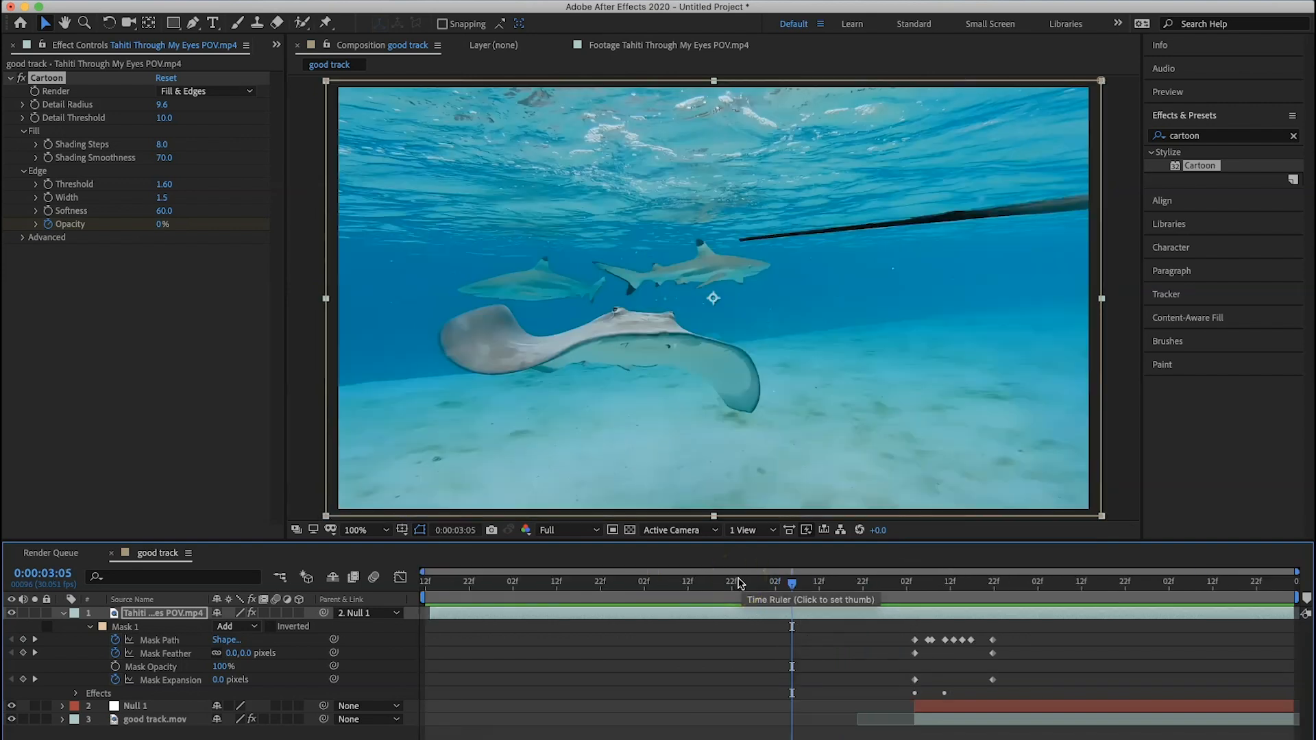